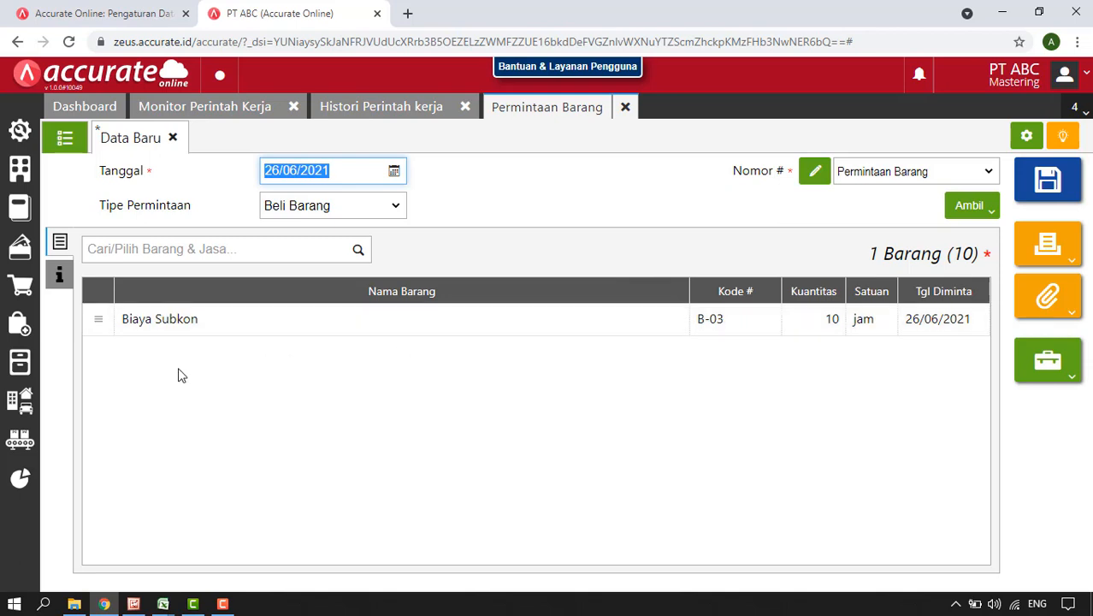
Set the date of the Biaya Subkon purchase request to 03/06/2021, save it and close the request form
{"action": "left_click", "coordinate": [23, 376]}
{"action": "left_click", "coordinate": [21, 368]}
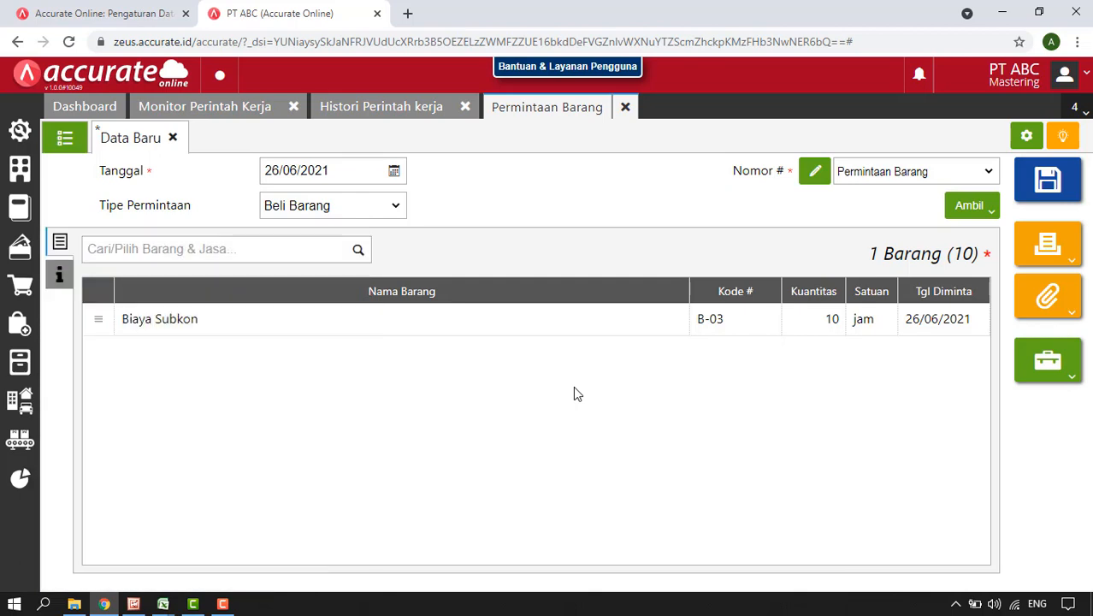
{"action": "left_click", "coordinate": [394, 173]}
{"action": "left_click", "coordinate": [390, 247]}
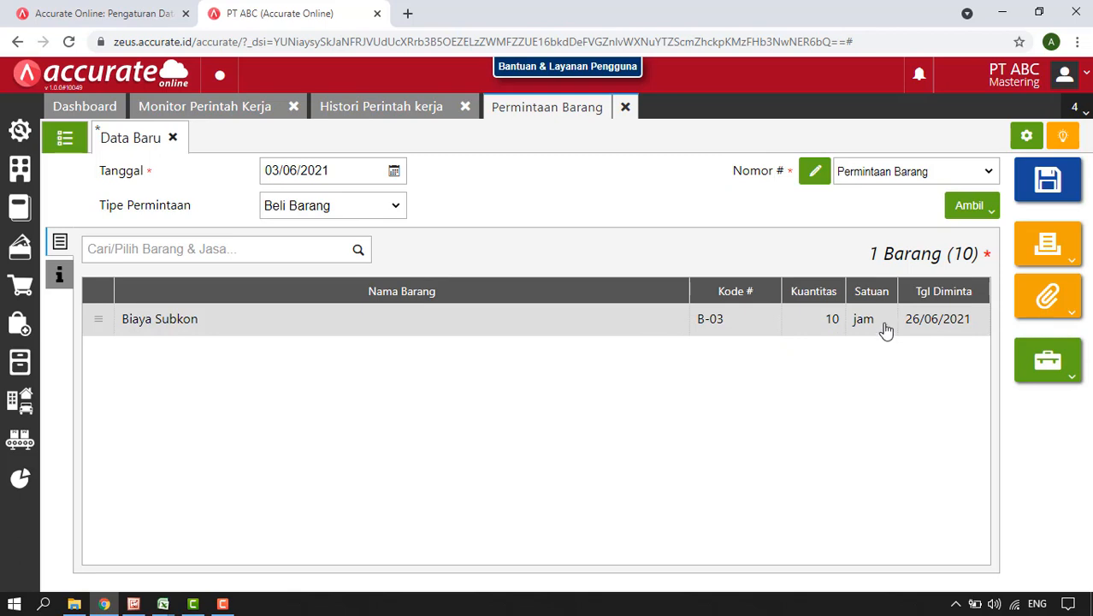
{"action": "left_click", "coordinate": [1048, 181]}
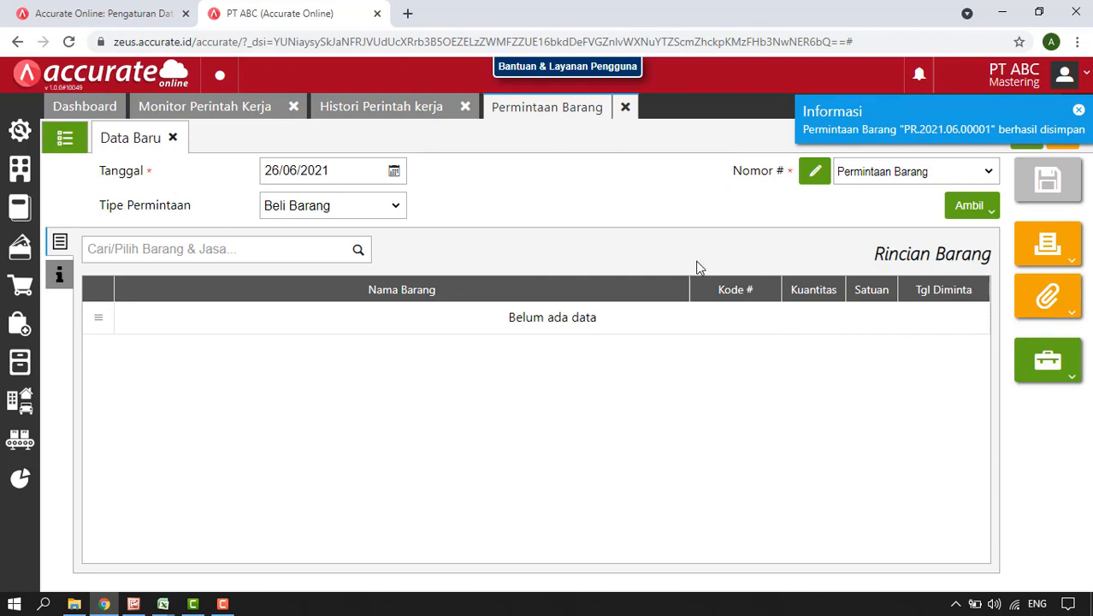
{"action": "left_click", "coordinate": [626, 109]}
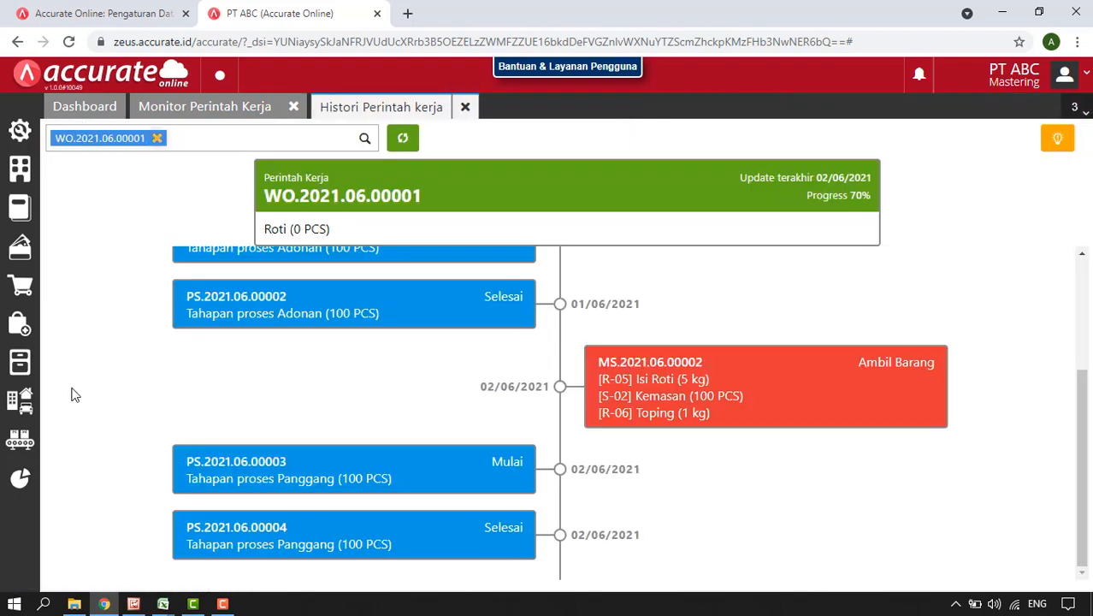
Start a new purchase order (Pesanan Pembelian) for supplier Toko Baru, dated 03/06/2021
{"action": "left_click", "coordinate": [19, 333]}
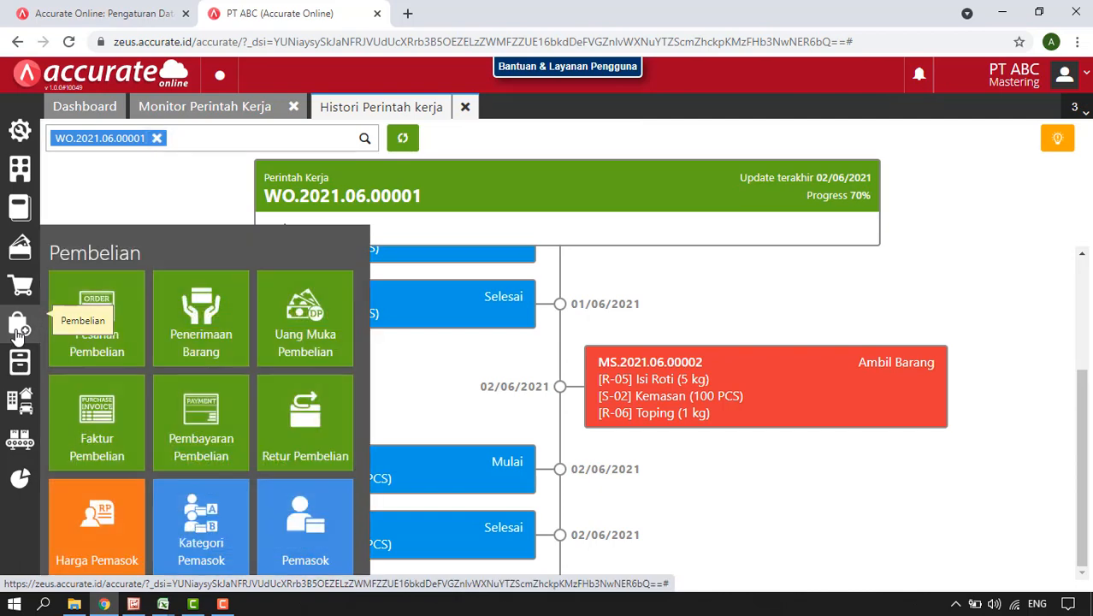
{"action": "left_click", "coordinate": [107, 337]}
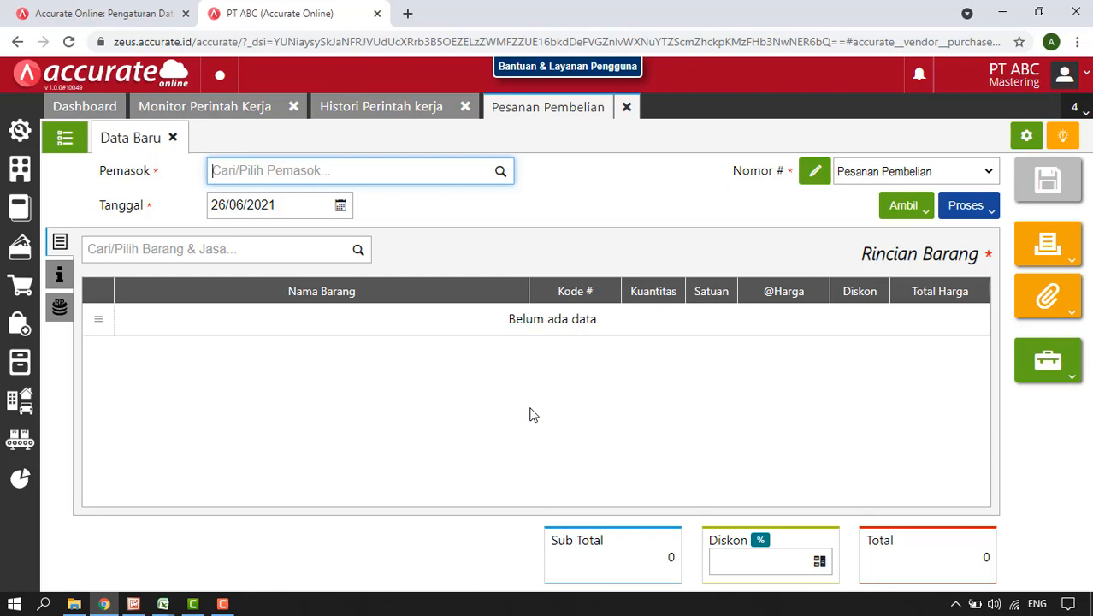
{"action": "left_click", "coordinate": [500, 171]}
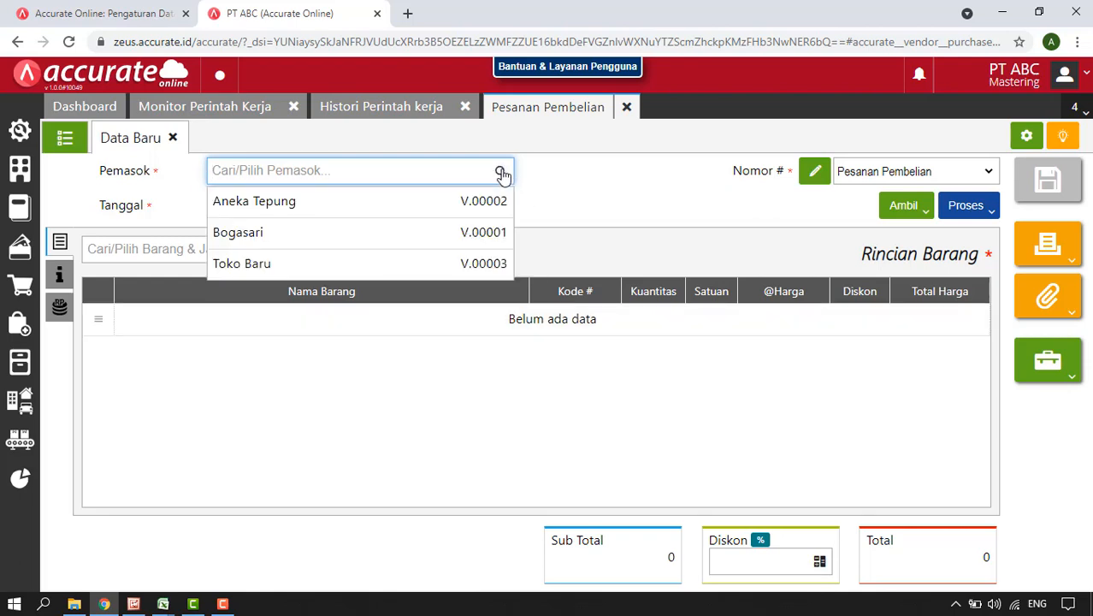
{"action": "left_click", "coordinate": [355, 267]}
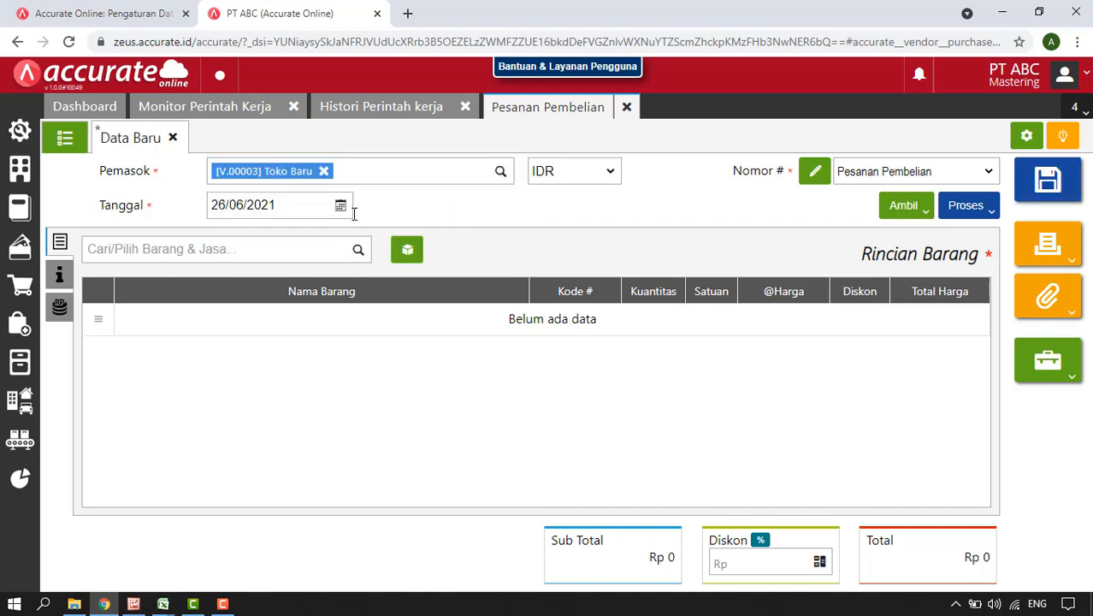
{"action": "left_click", "coordinate": [339, 208]}
{"action": "left_click", "coordinate": [346, 280]}
Copy the Biaya Subkon item from the saved item request (Permintaan) into the purchase order
{"action": "left_click", "coordinate": [908, 212]}
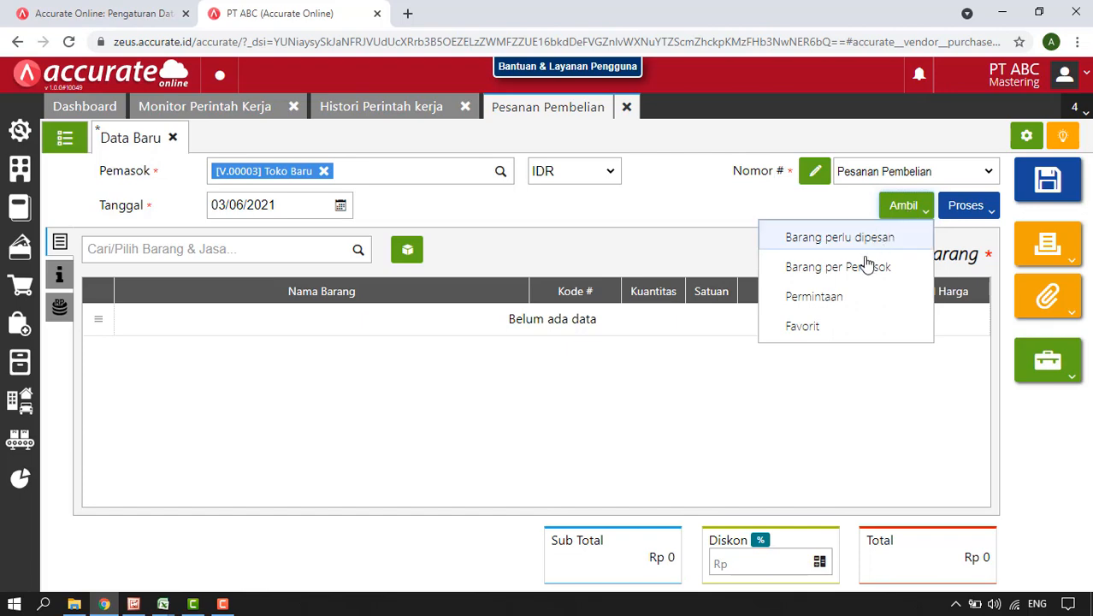
{"action": "left_click", "coordinate": [842, 299]}
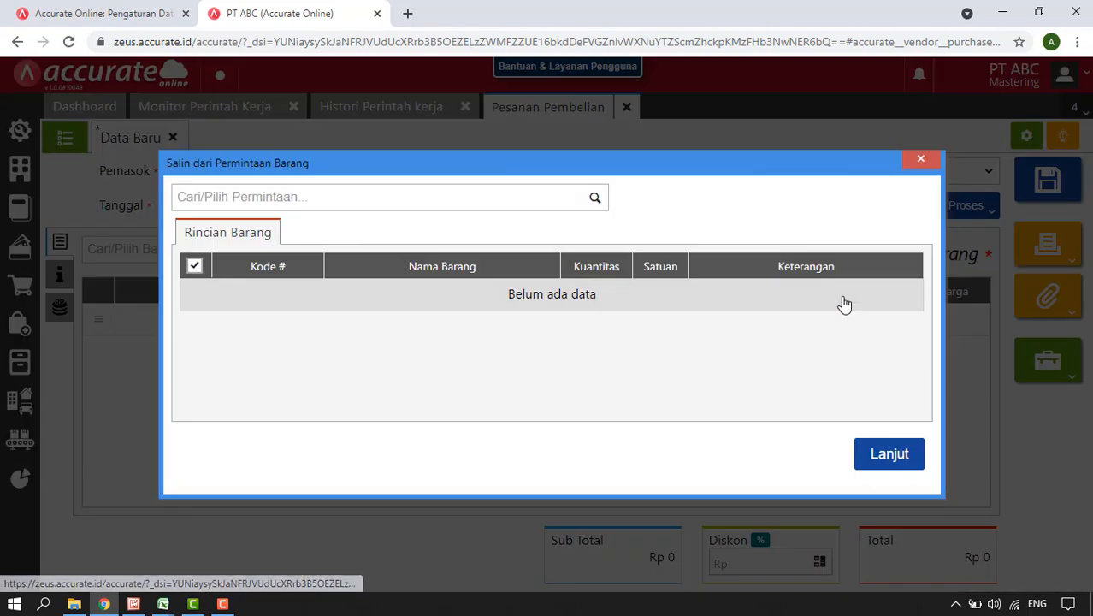
{"action": "left_click", "coordinate": [595, 197]}
{"action": "left_click", "coordinate": [428, 244]}
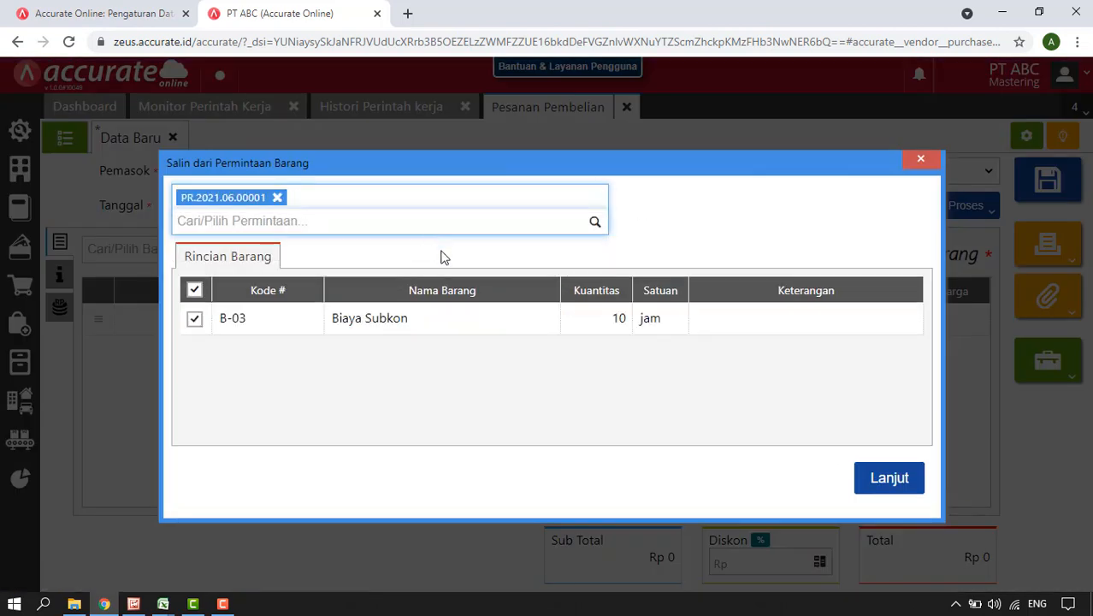
{"action": "left_click", "coordinate": [889, 478]}
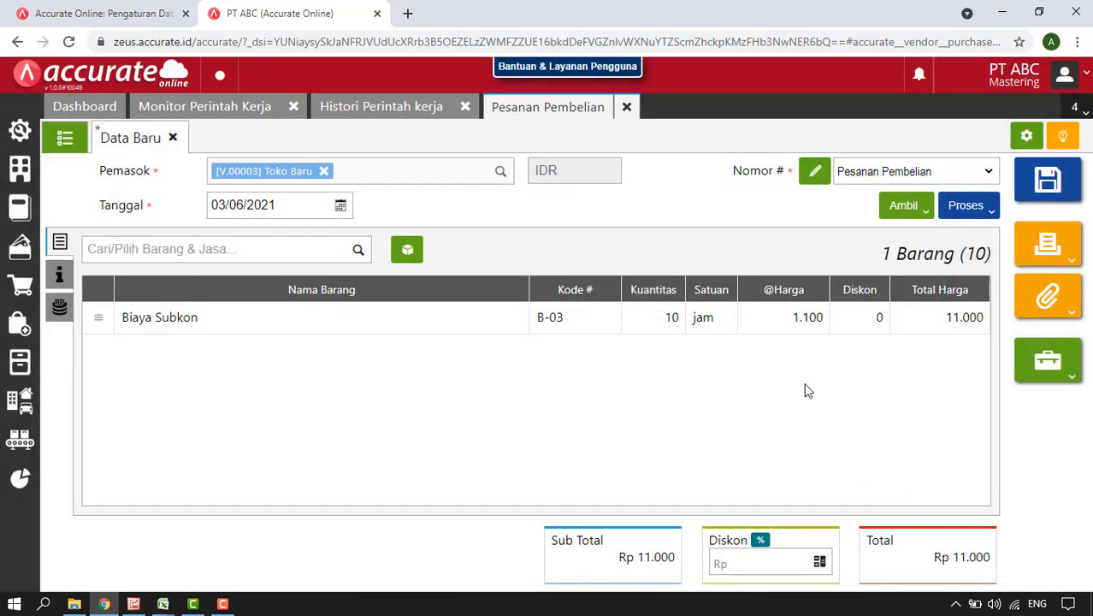
Process the order into a purchase invoice (Faktur Pembelian) with invoice number 01 and date 03/06/2021, and save it
{"action": "left_click", "coordinate": [977, 214]}
{"action": "left_click", "coordinate": [881, 269]}
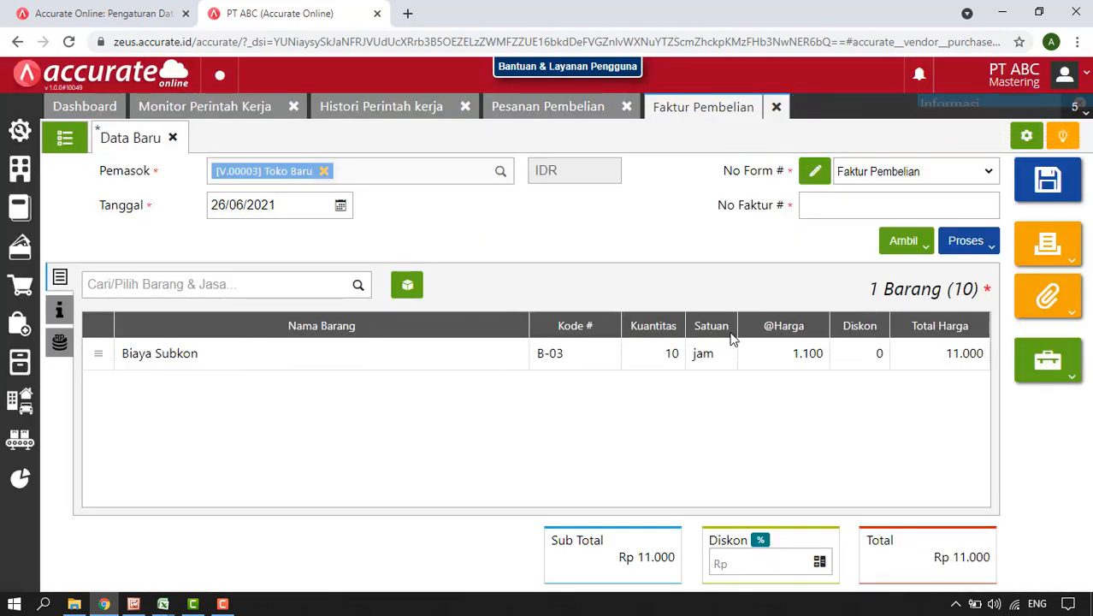
{"action": "left_click", "coordinate": [829, 207]}
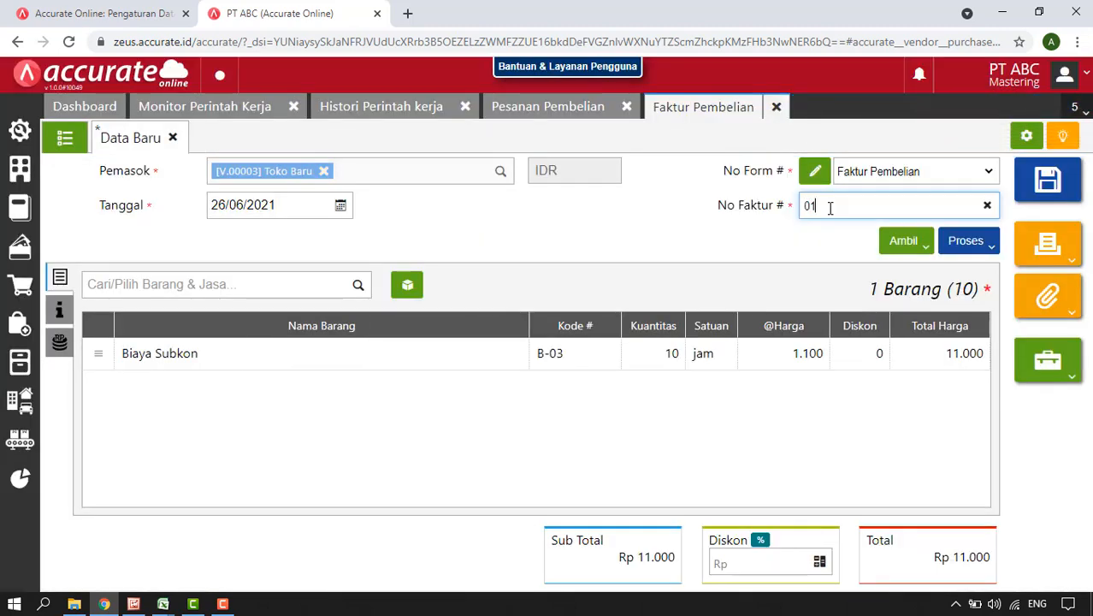
{"action": "left_click", "coordinate": [340, 206]}
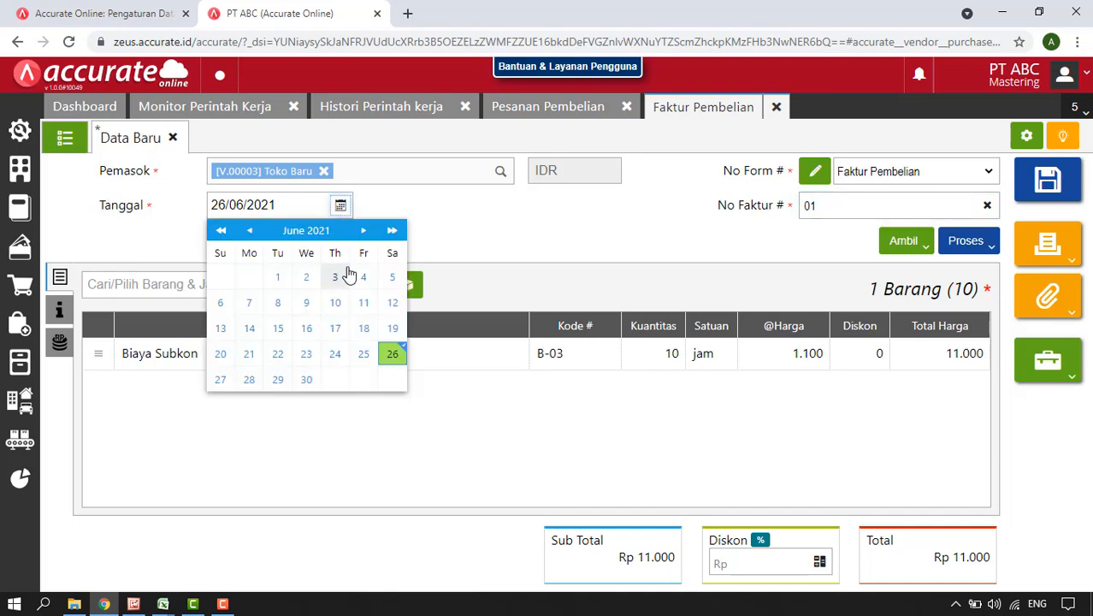
{"action": "left_click", "coordinate": [335, 278]}
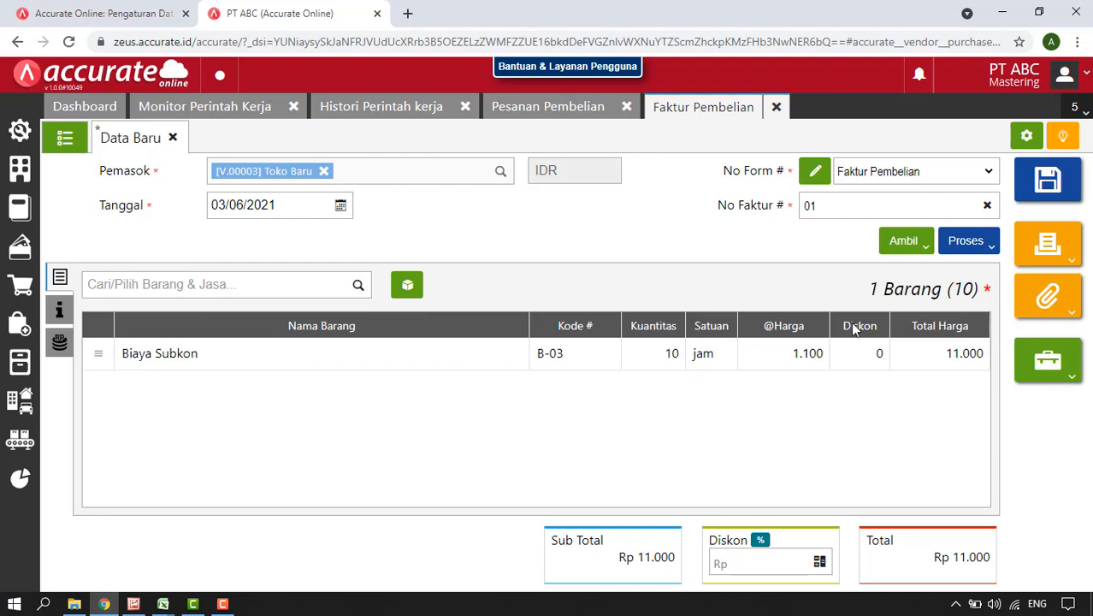
{"action": "left_click", "coordinate": [988, 247]}
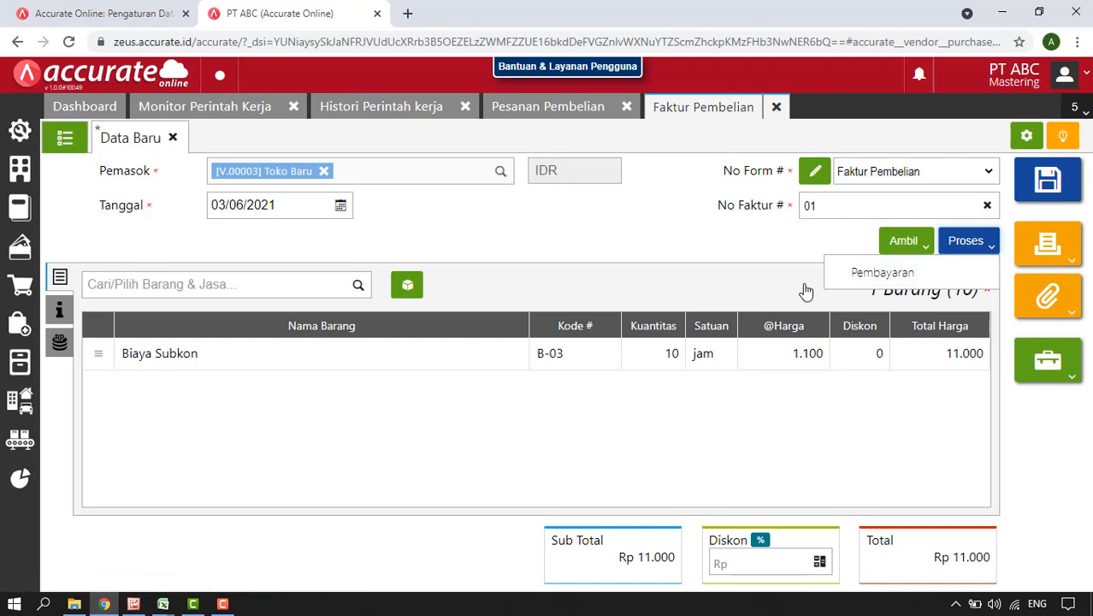
{"action": "left_click", "coordinate": [738, 248]}
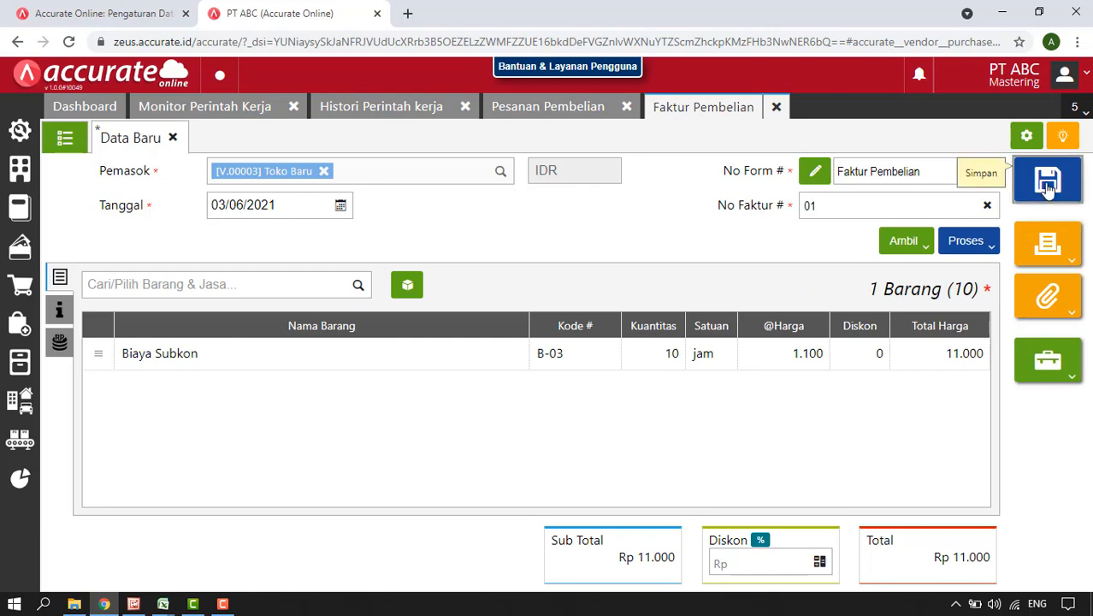
{"action": "left_click", "coordinate": [1047, 183]}
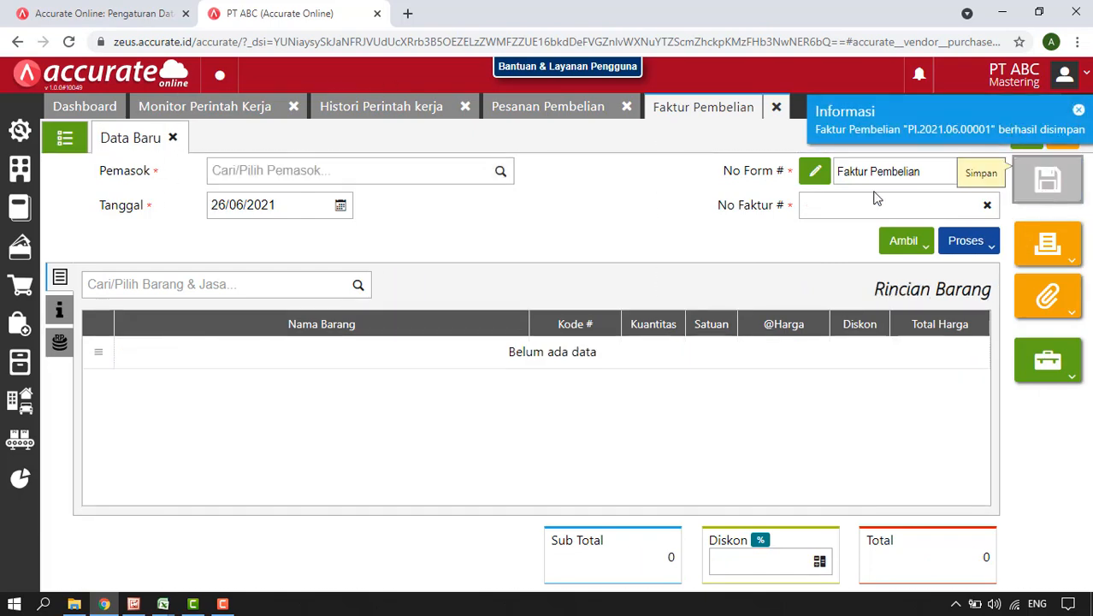
Open the saved Toko Baru invoice dated 03/06/2021 from the invoice list and examine its journal details (Rincian Jurnal)
{"action": "left_click", "coordinate": [65, 139]}
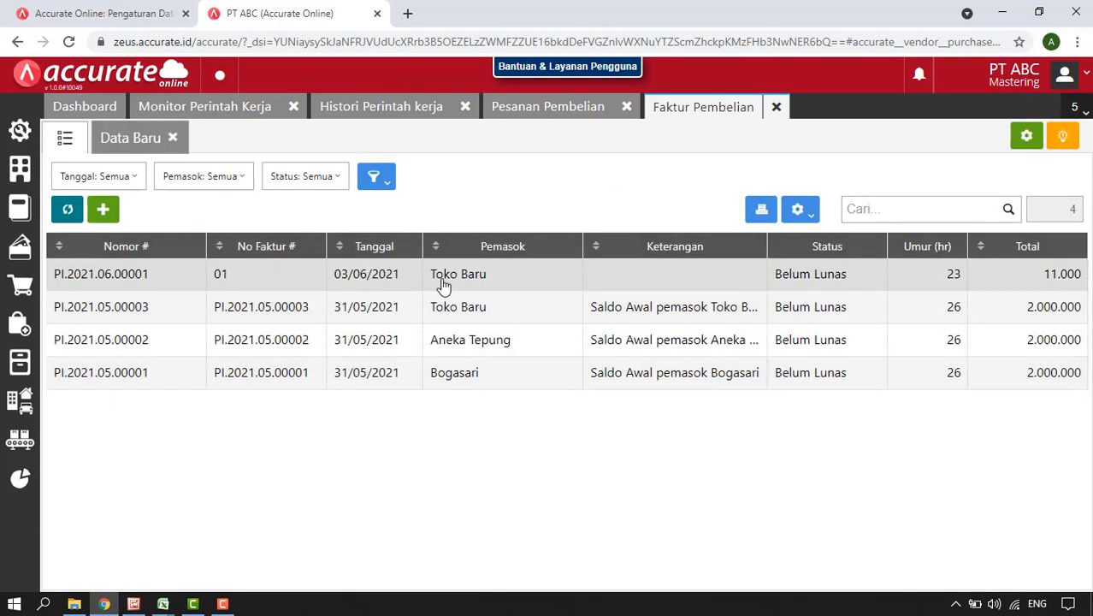
{"action": "left_click", "coordinate": [505, 276]}
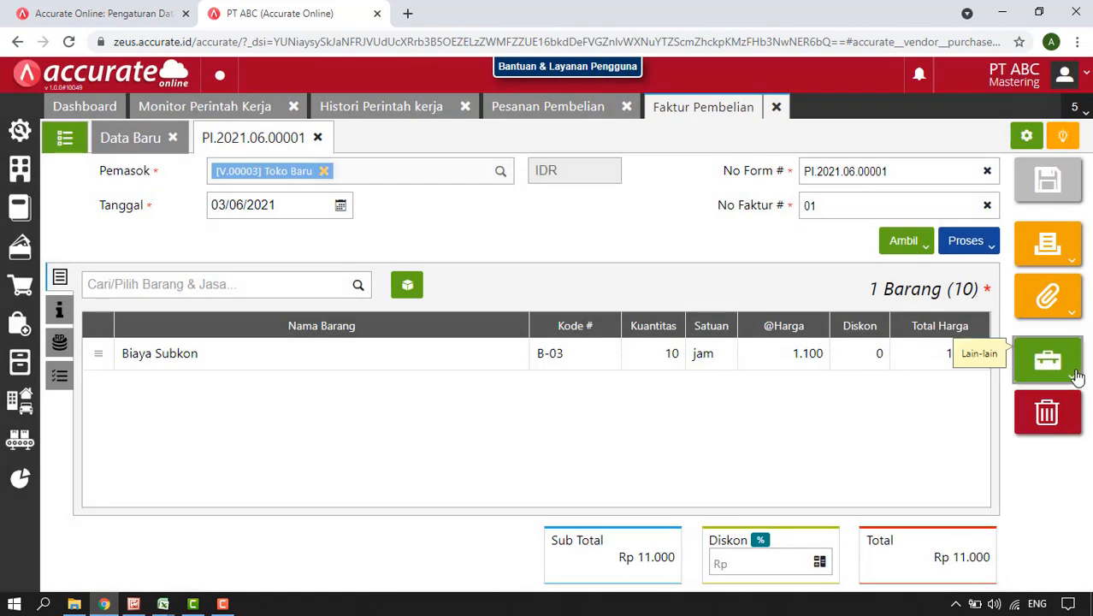
{"action": "left_click", "coordinate": [1070, 375]}
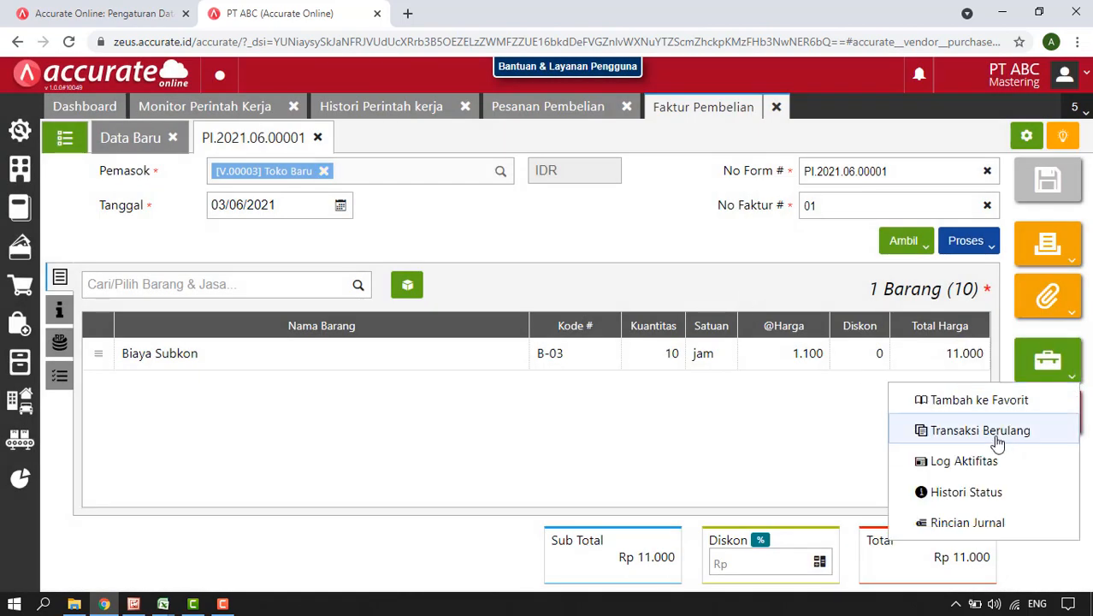
{"action": "left_click", "coordinate": [971, 520]}
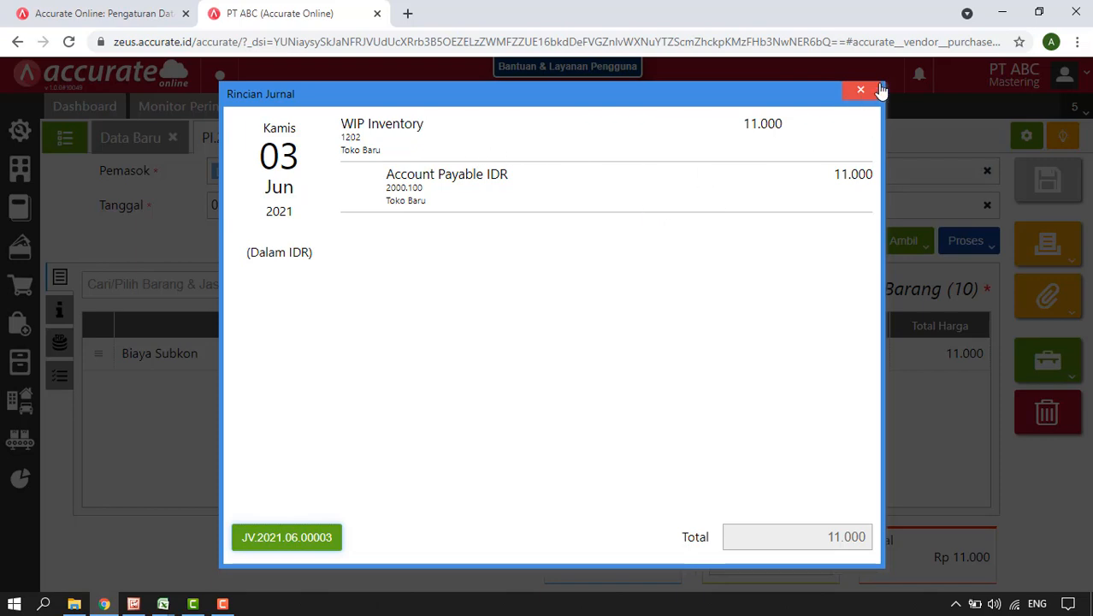
{"action": "left_click", "coordinate": [850, 98]}
Close the purchase invoice and purchase order forms, and refresh the work order history to review its latest entries
{"action": "left_click", "coordinate": [776, 106]}
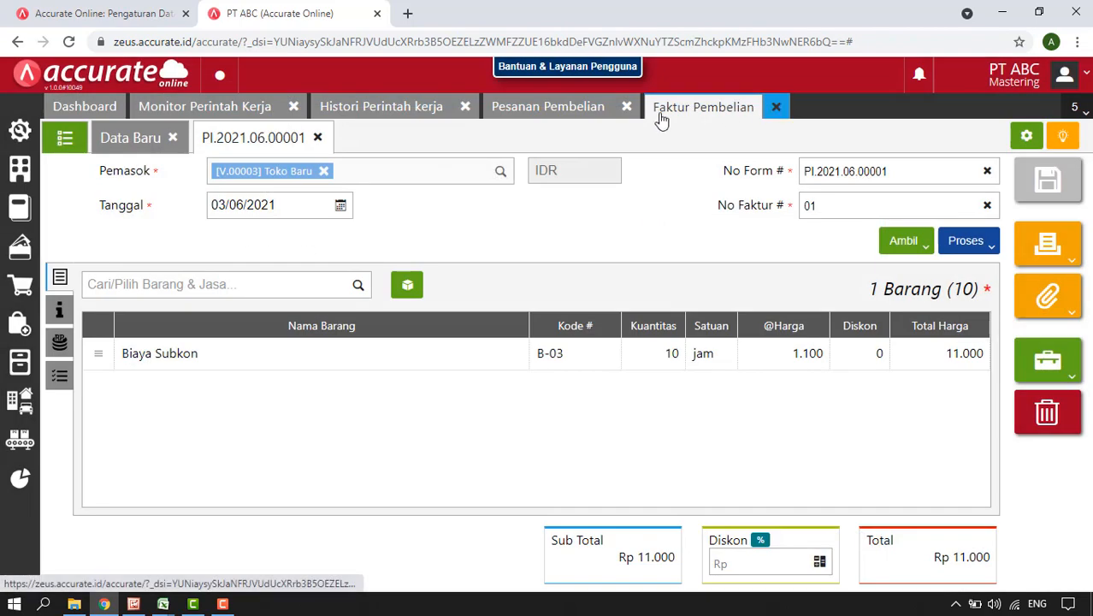
{"action": "left_click", "coordinate": [627, 109]}
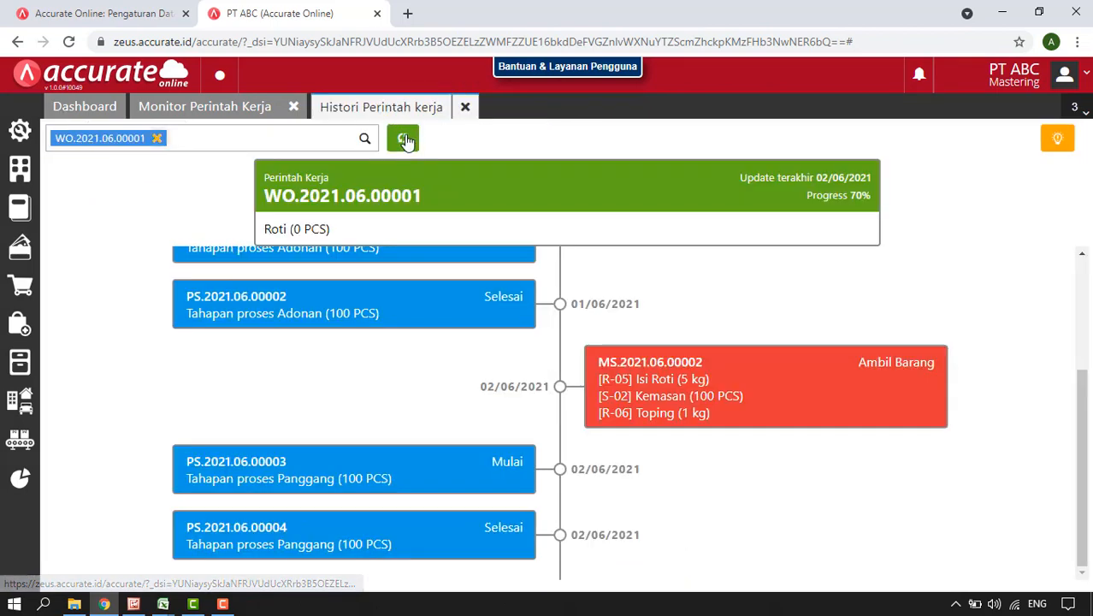
{"action": "left_click", "coordinate": [403, 138]}
{"action": "scroll", "coordinate": [756, 298], "scroll_direction": "down", "scroll_amount": 3}
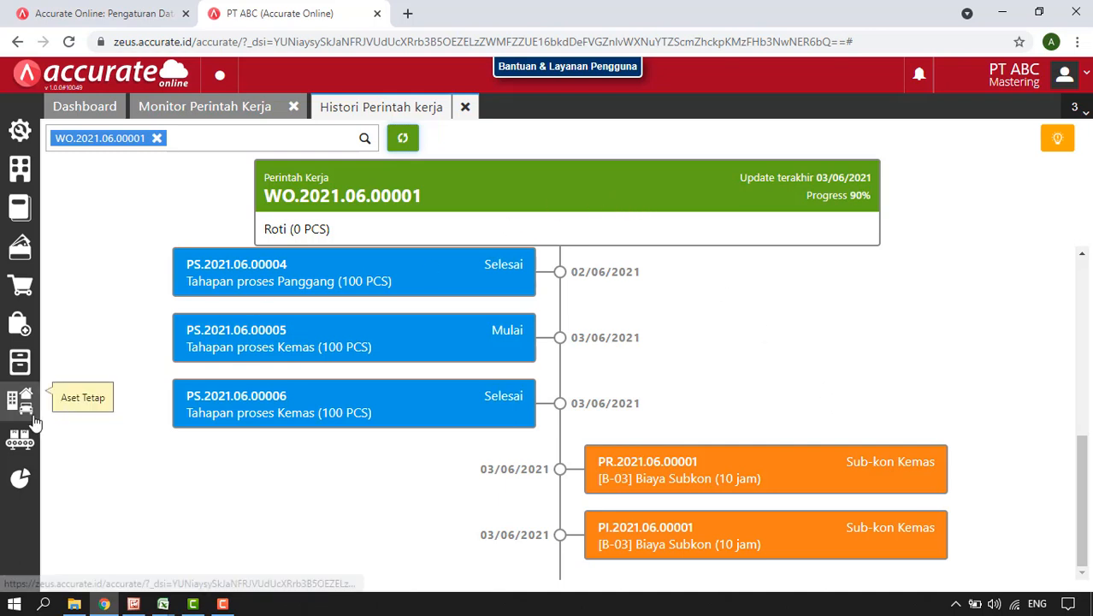
Start a new finished goods completion (Penyelesaian Barang Jadi) for the Roti work order, dated 04/06/2021
{"action": "left_click", "coordinate": [24, 438]}
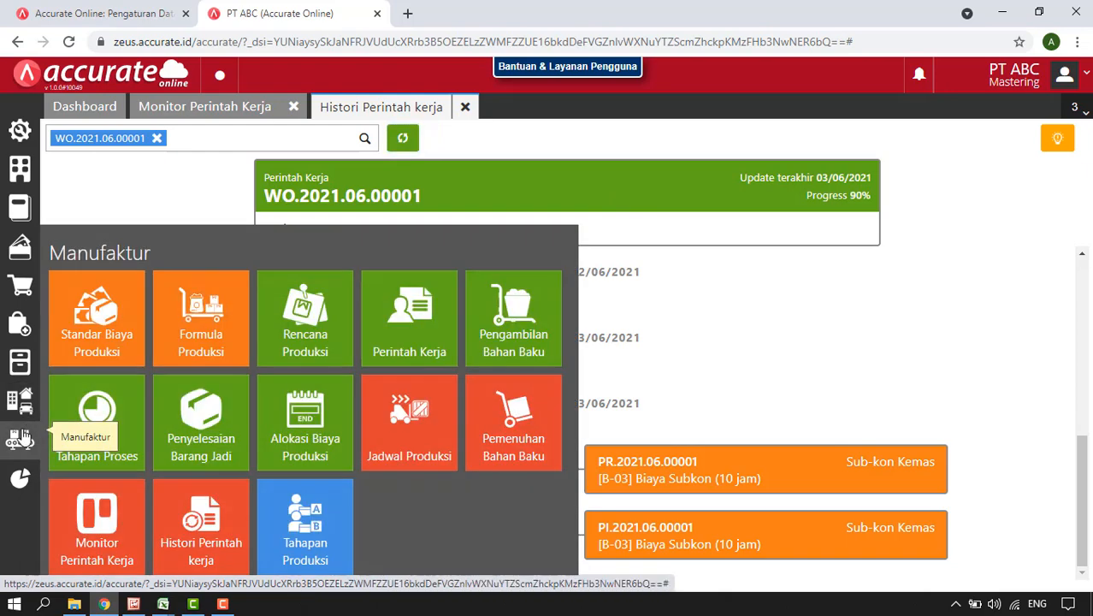
{"action": "left_click", "coordinate": [232, 465]}
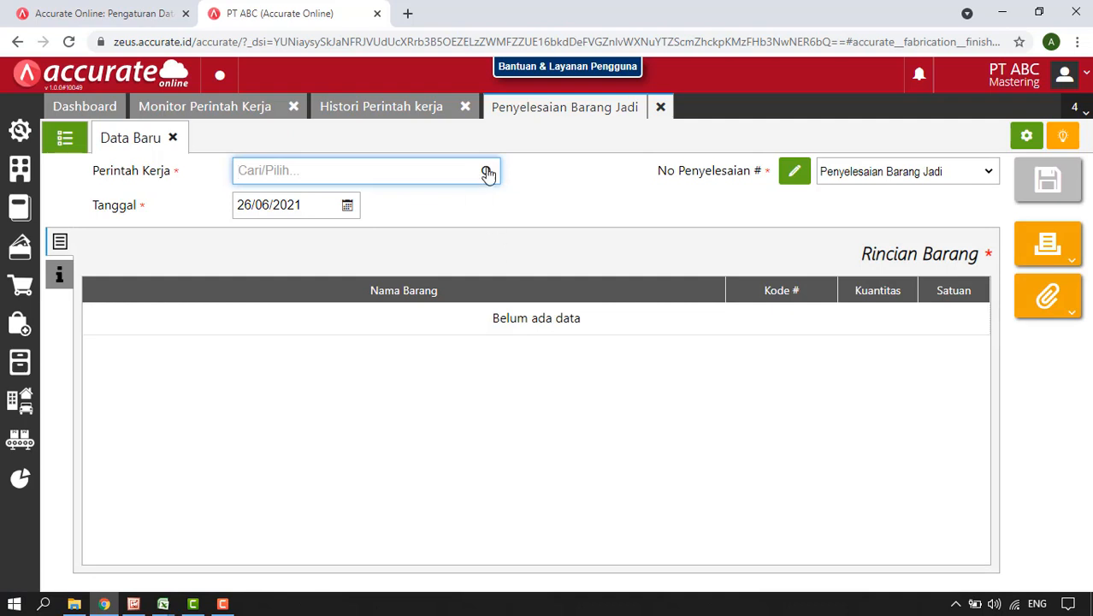
{"action": "left_click", "coordinate": [489, 173]}
{"action": "left_click", "coordinate": [388, 210]}
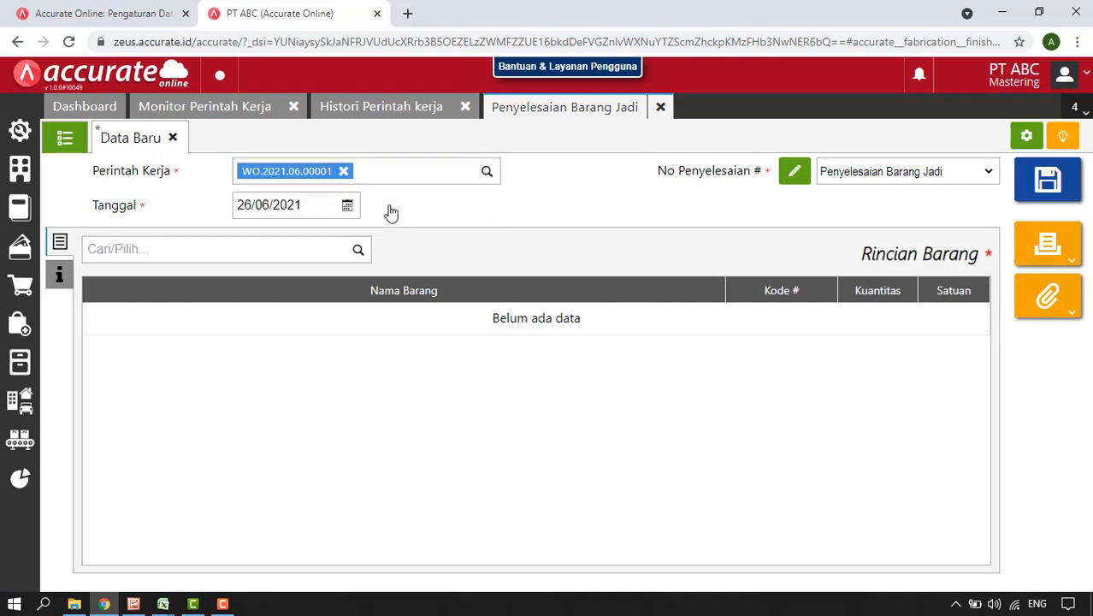
{"action": "left_click", "coordinate": [347, 207]}
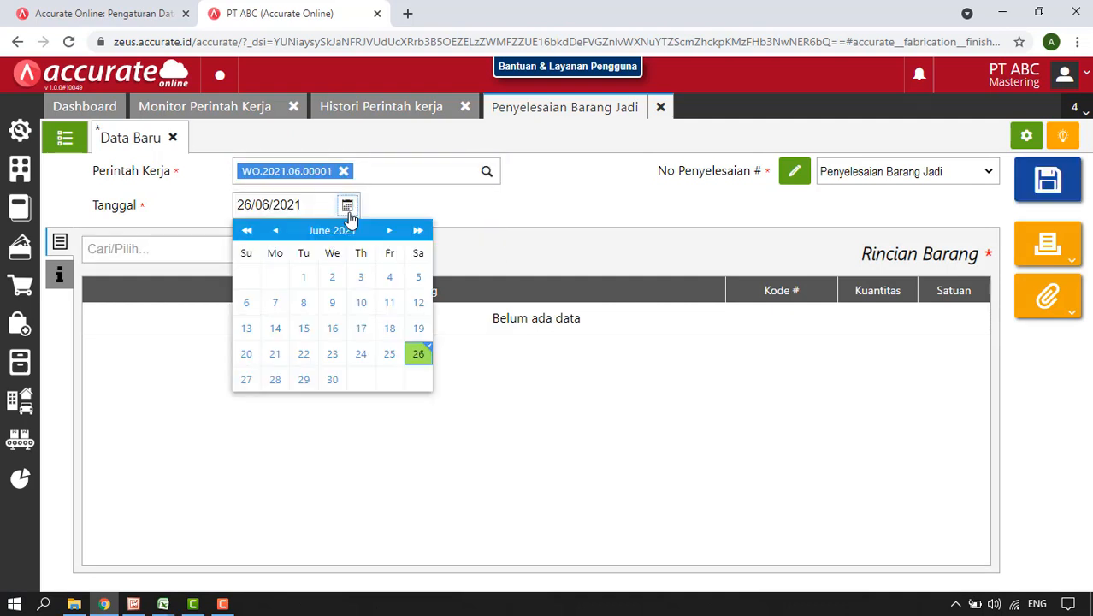
{"action": "left_click", "coordinate": [390, 279]}
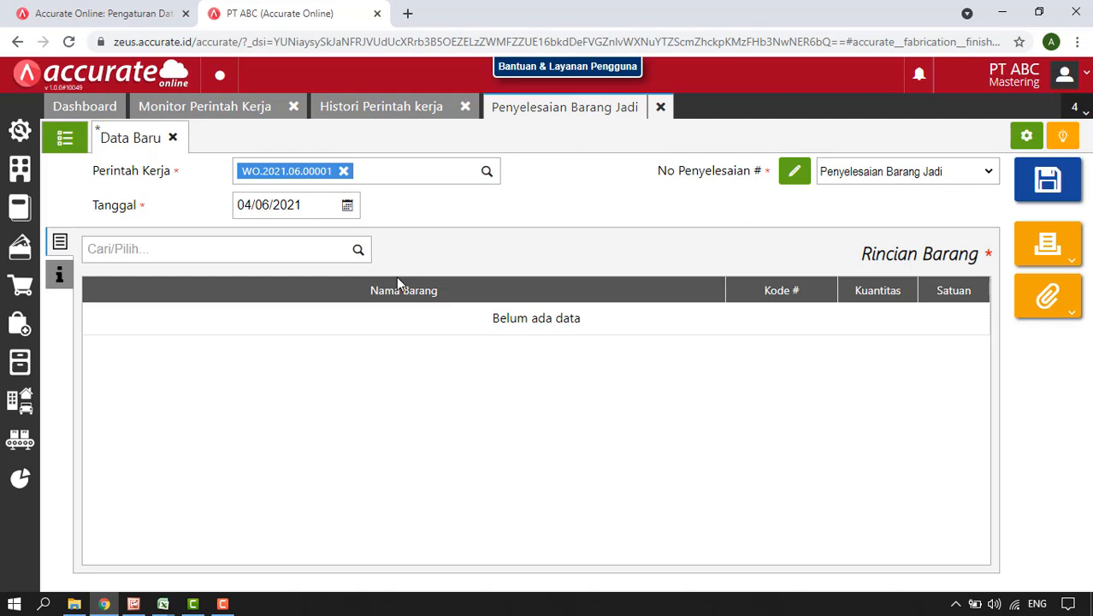
Add Roti to the completion with a quantity of 60 PCS and save the record
{"action": "left_click", "coordinate": [358, 249]}
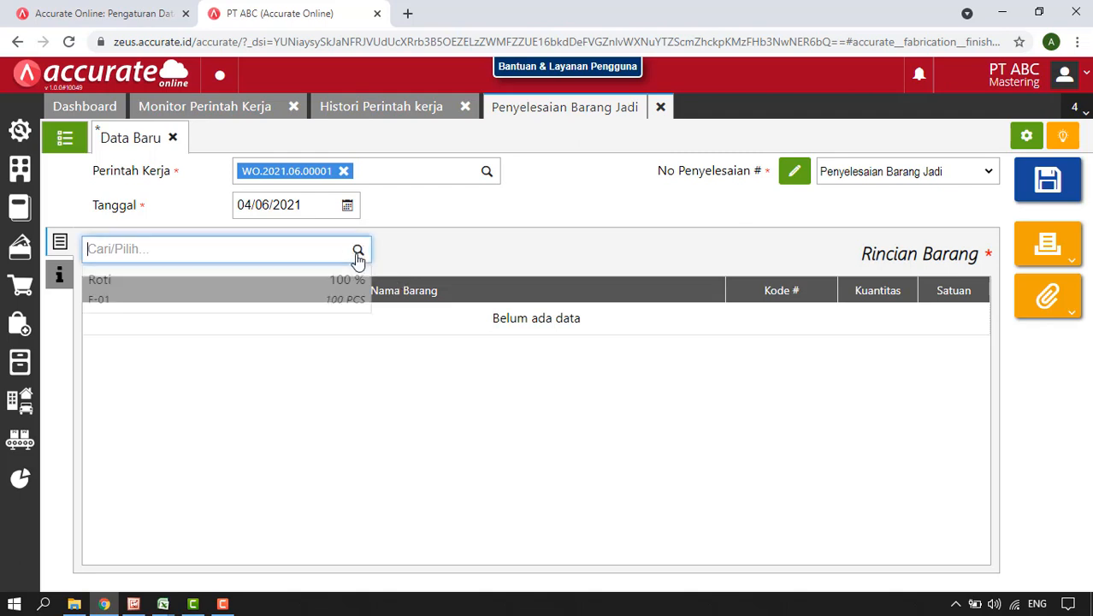
{"action": "left_click", "coordinate": [314, 287]}
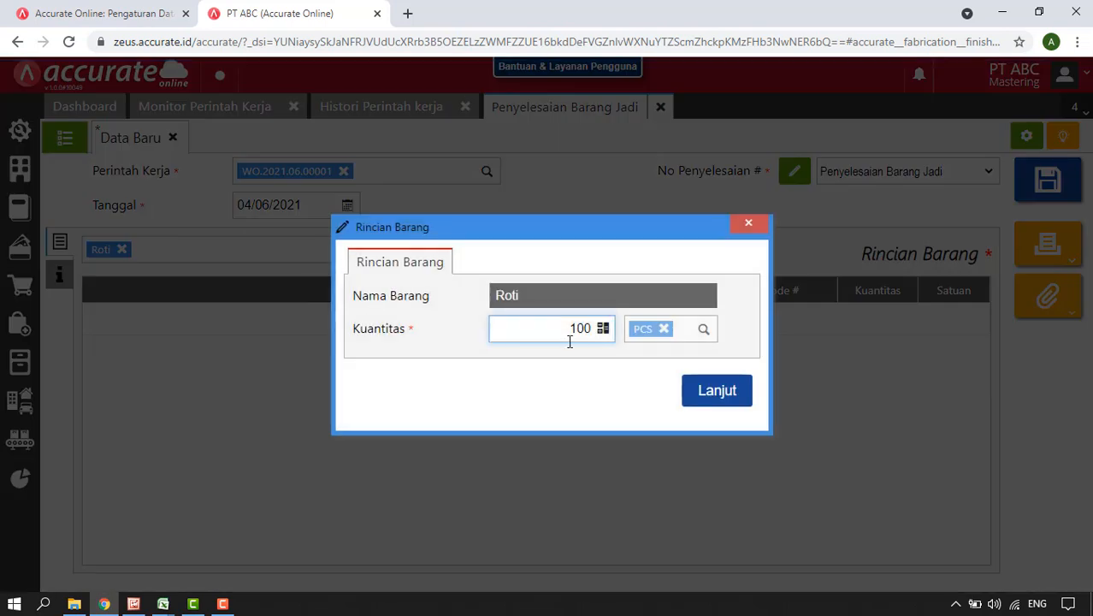
{"action": "left_click_drag", "start_coordinate": [562, 329], "coordinate": [622, 330]}
{"action": "type", "text": "60"}
{"action": "left_click", "coordinate": [703, 390]}
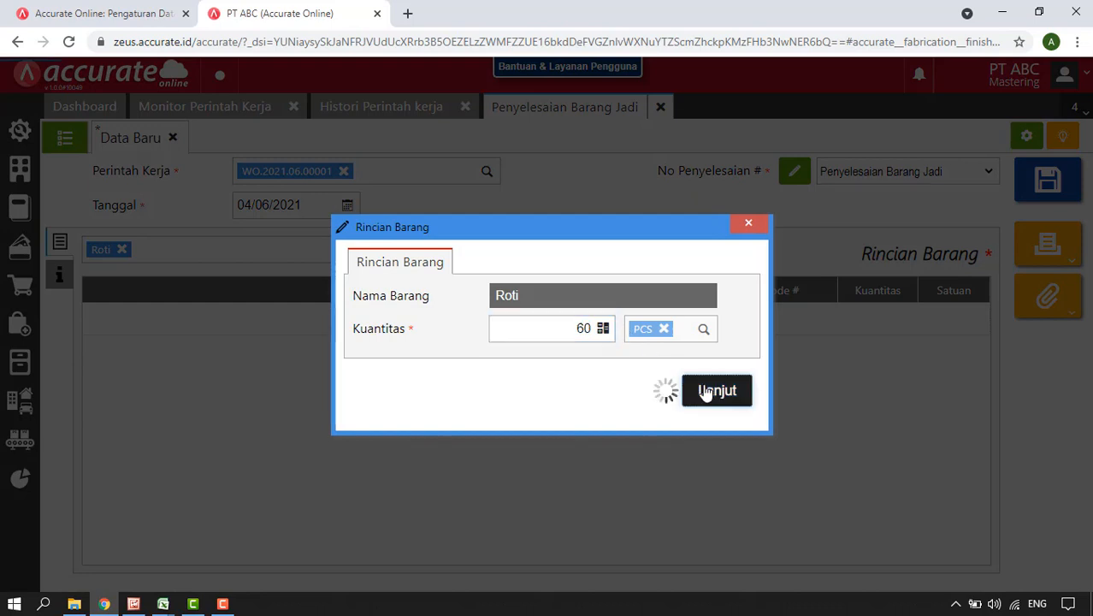
{"action": "left_click", "coordinate": [1064, 188]}
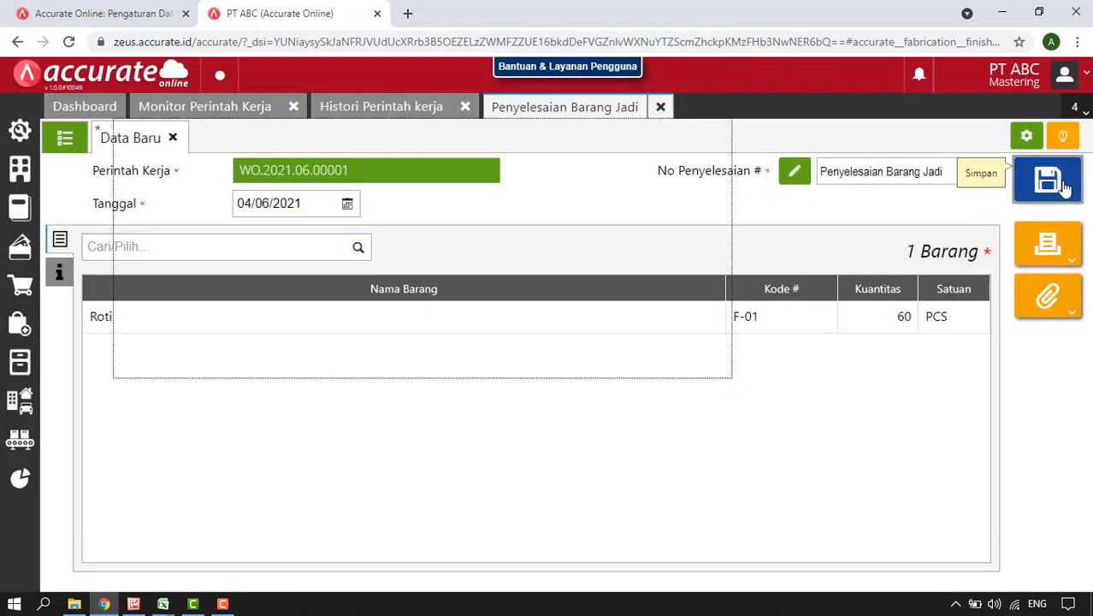
Open the saved 60 PCS completion from the finished goods list, examine its journal details (Rincian Jurnal), and close the record
{"action": "left_click", "coordinate": [67, 141]}
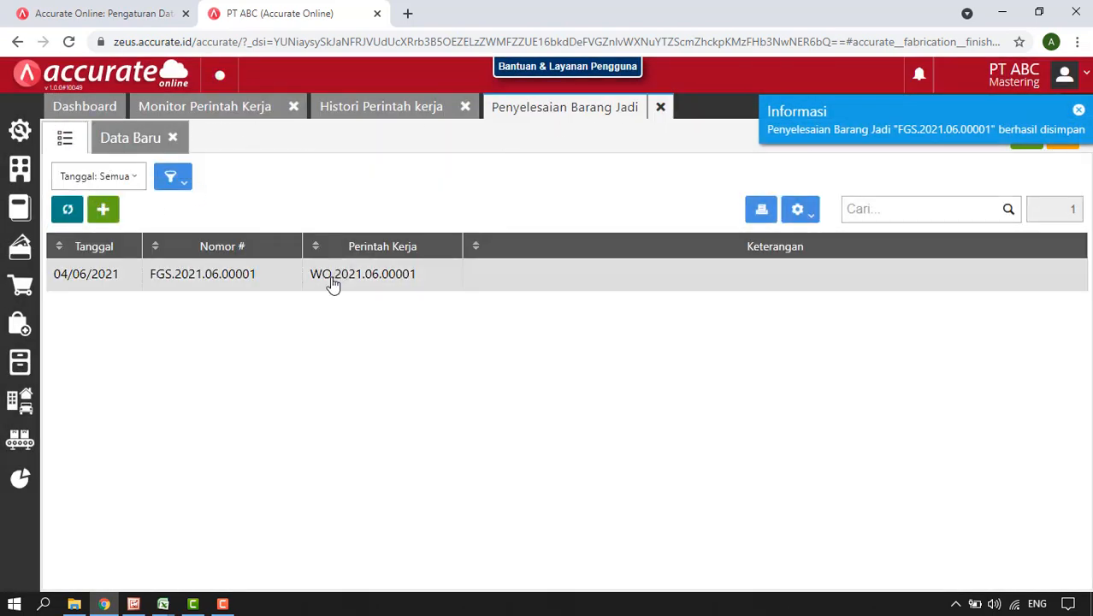
{"action": "left_click", "coordinate": [336, 283]}
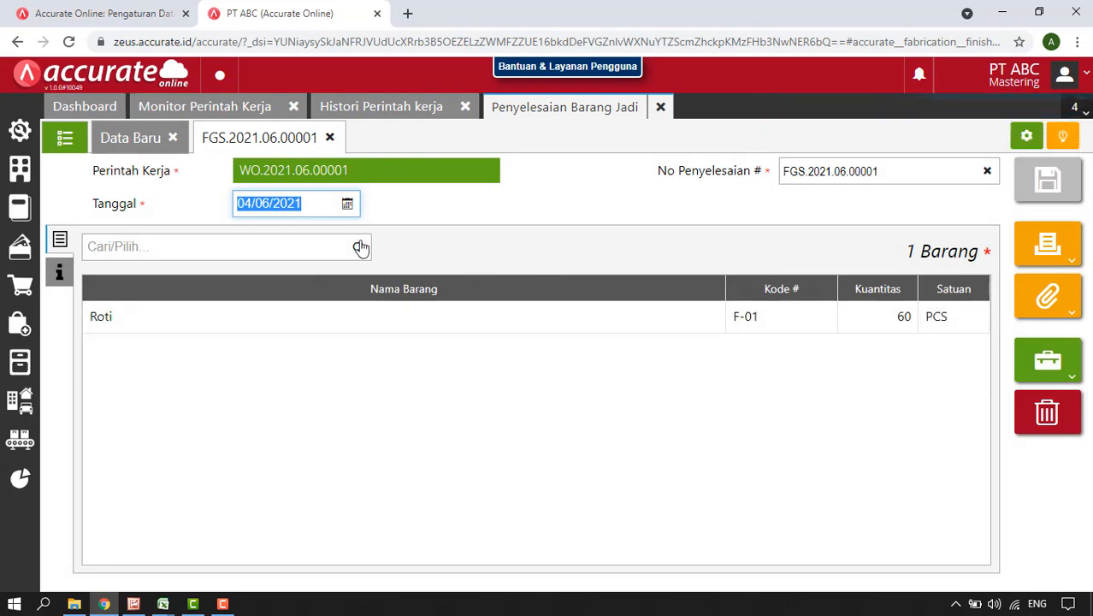
{"action": "left_click", "coordinate": [1047, 360]}
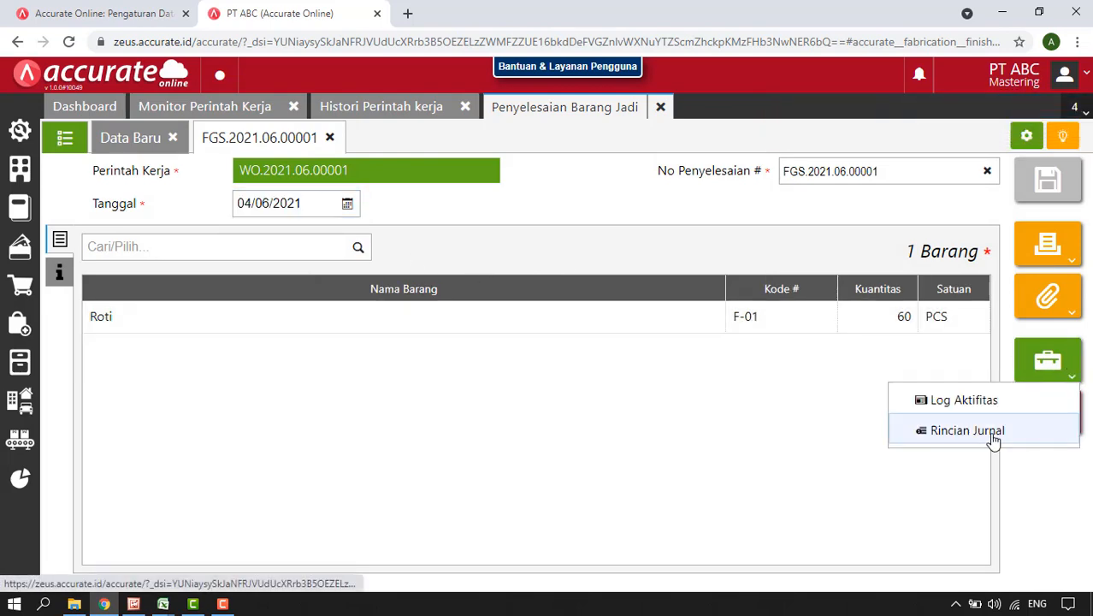
{"action": "left_click", "coordinate": [990, 438]}
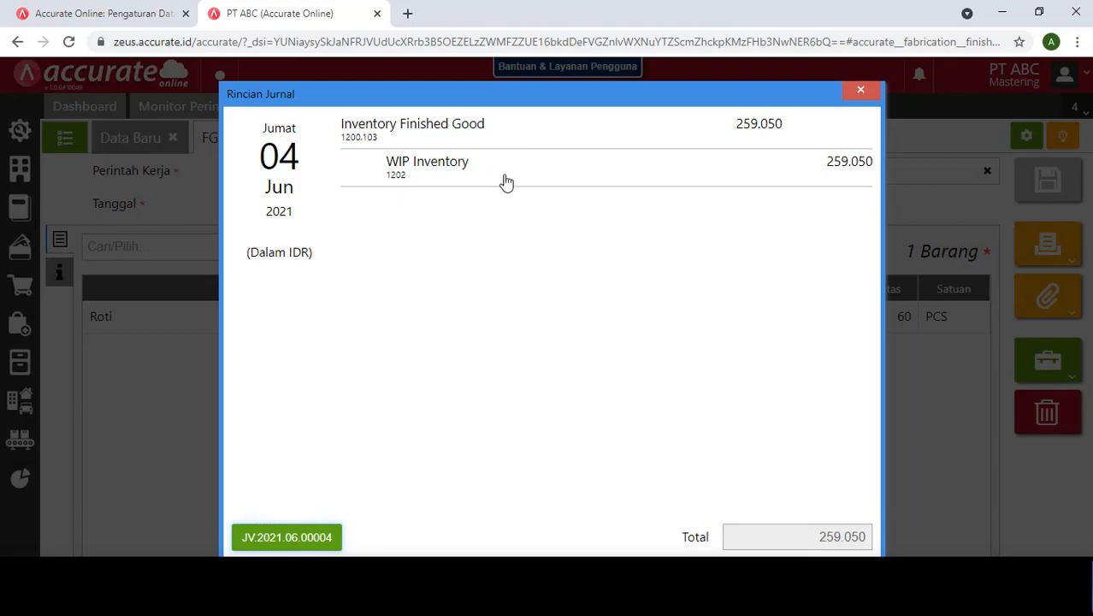
{"action": "left_click", "coordinate": [860, 88]}
{"action": "left_click", "coordinate": [328, 138]}
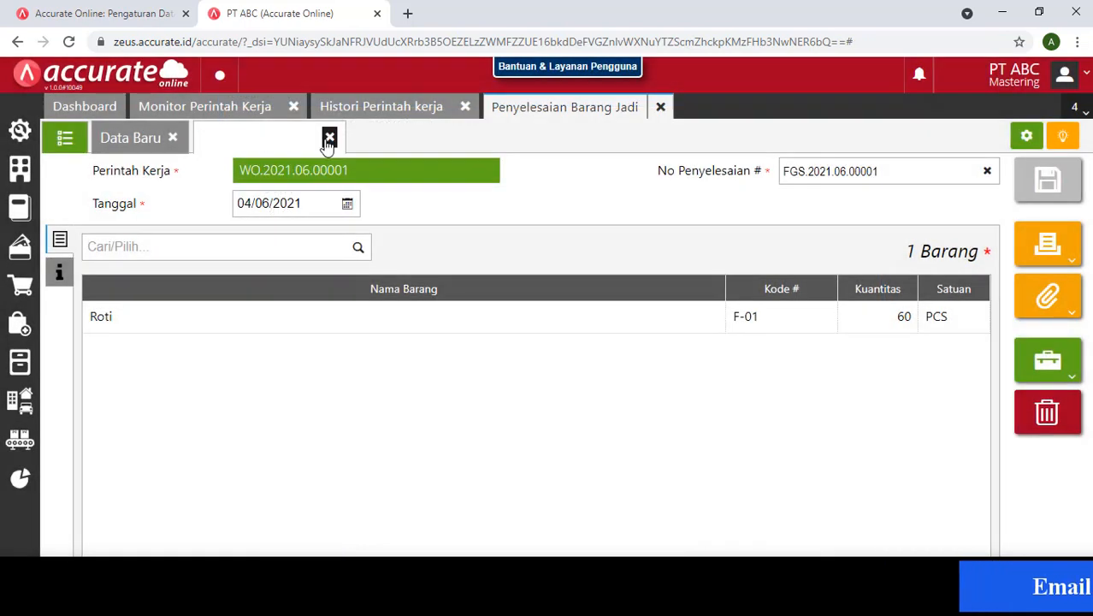
Record and save a second finished goods completion for the Roti work order, dated 04/06/2021, with a quantity of 40 PCS
{"action": "left_click", "coordinate": [487, 174]}
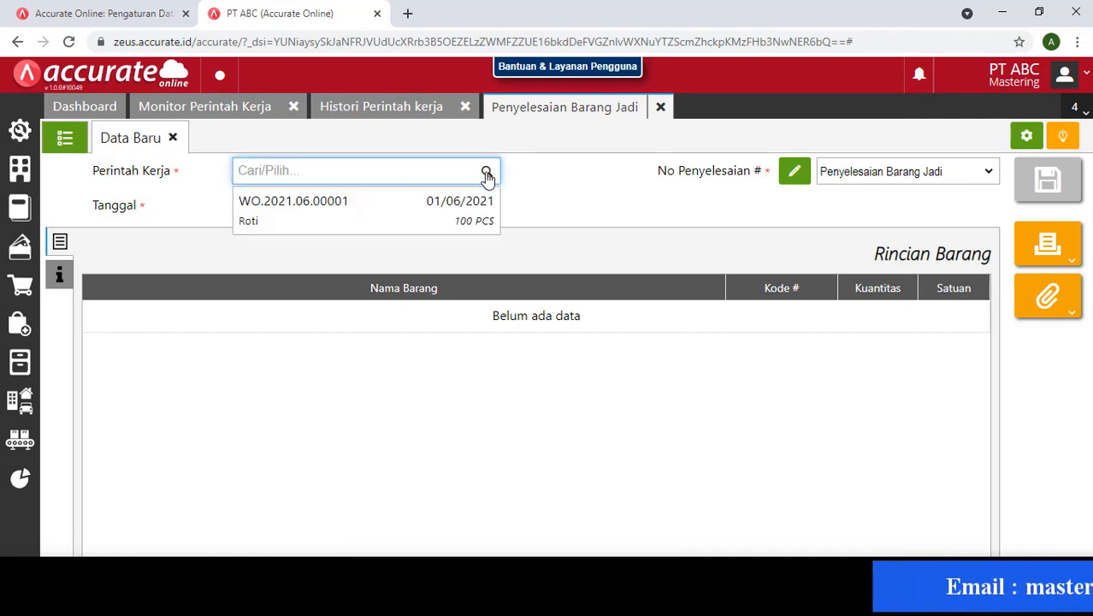
{"action": "left_click", "coordinate": [413, 216]}
{"action": "left_click", "coordinate": [348, 208]}
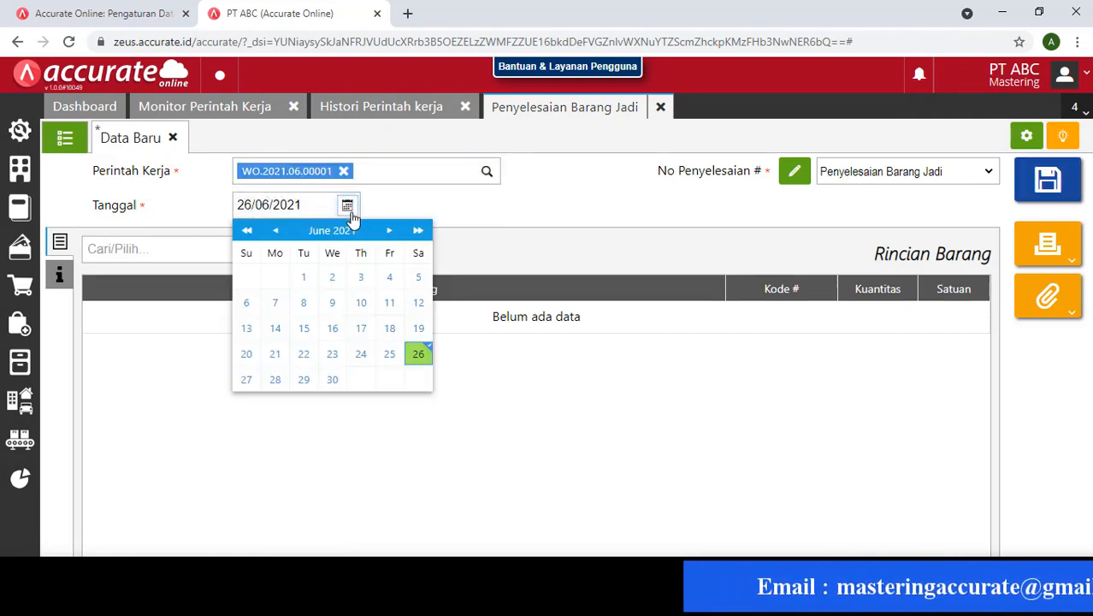
{"action": "left_click", "coordinate": [388, 275]}
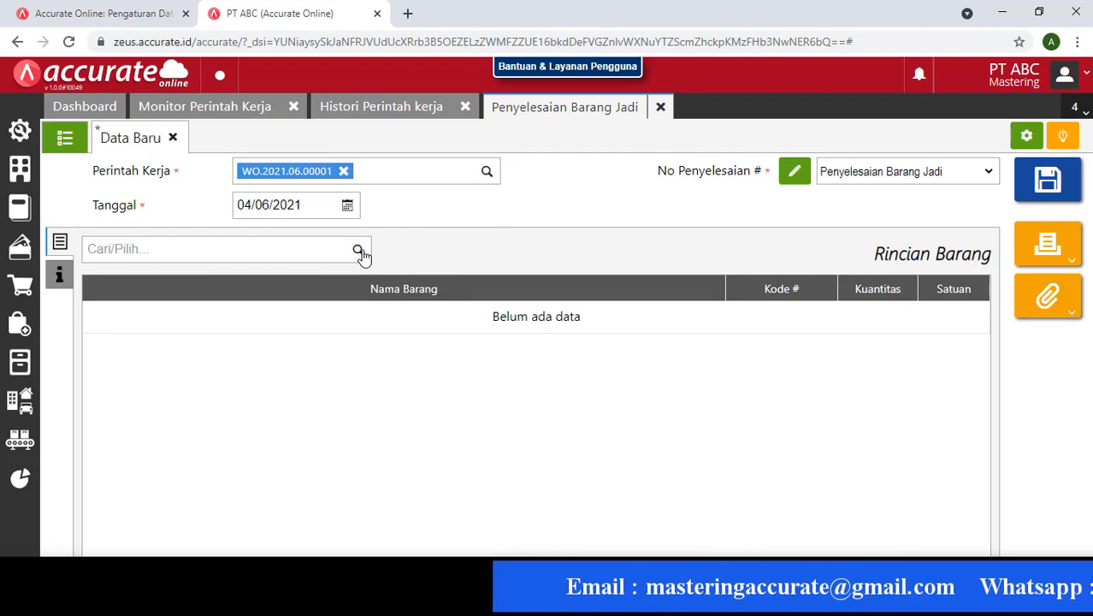
{"action": "left_click", "coordinate": [365, 253]}
{"action": "left_click", "coordinate": [272, 291]}
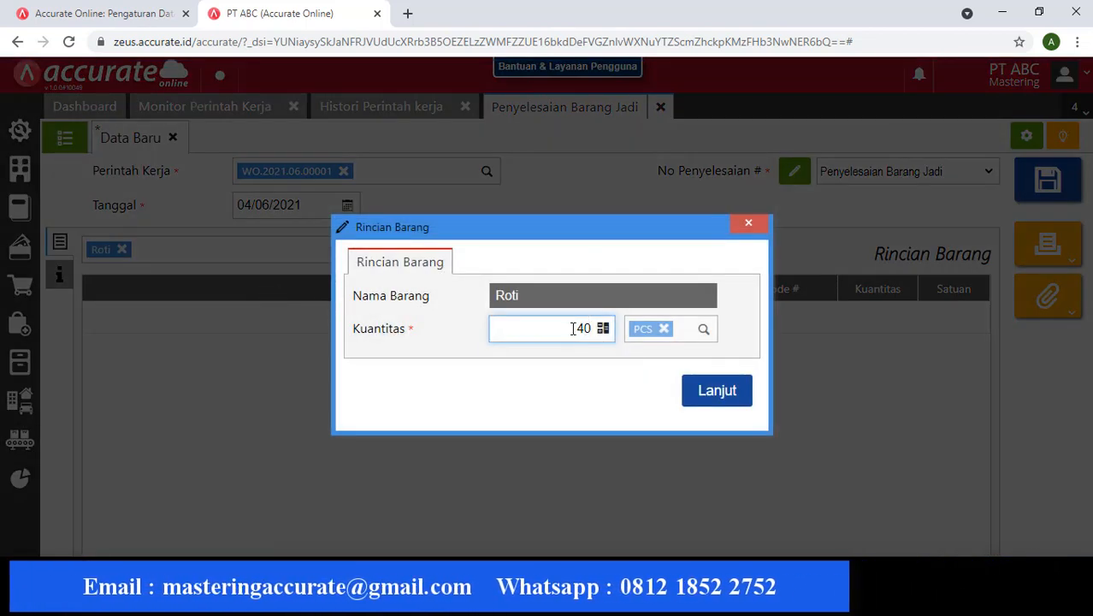
{"action": "left_click", "coordinate": [717, 391]}
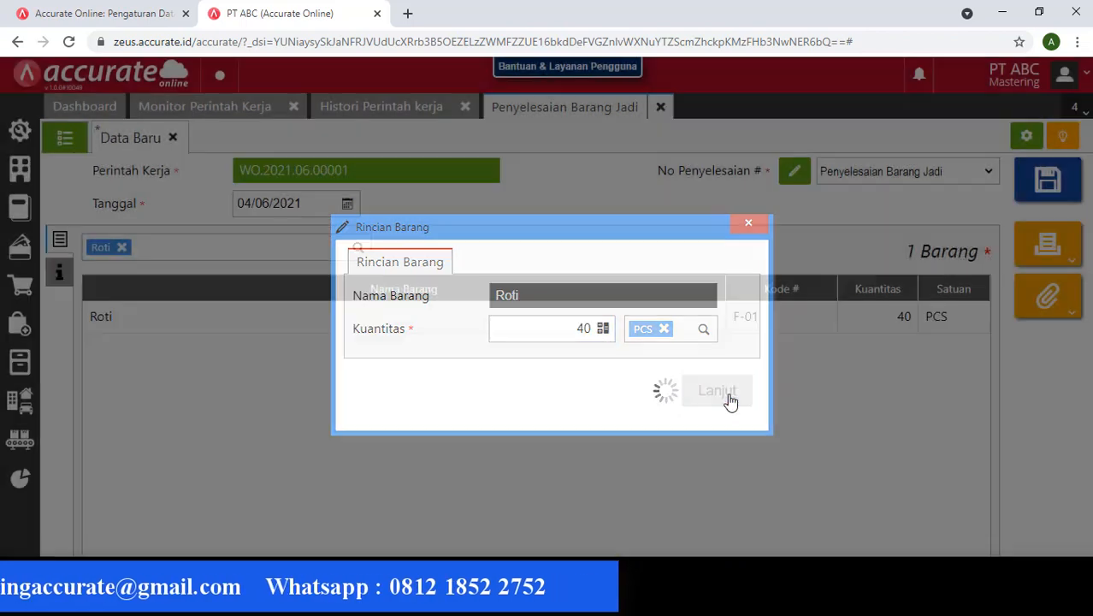
{"action": "left_click", "coordinate": [1048, 181]}
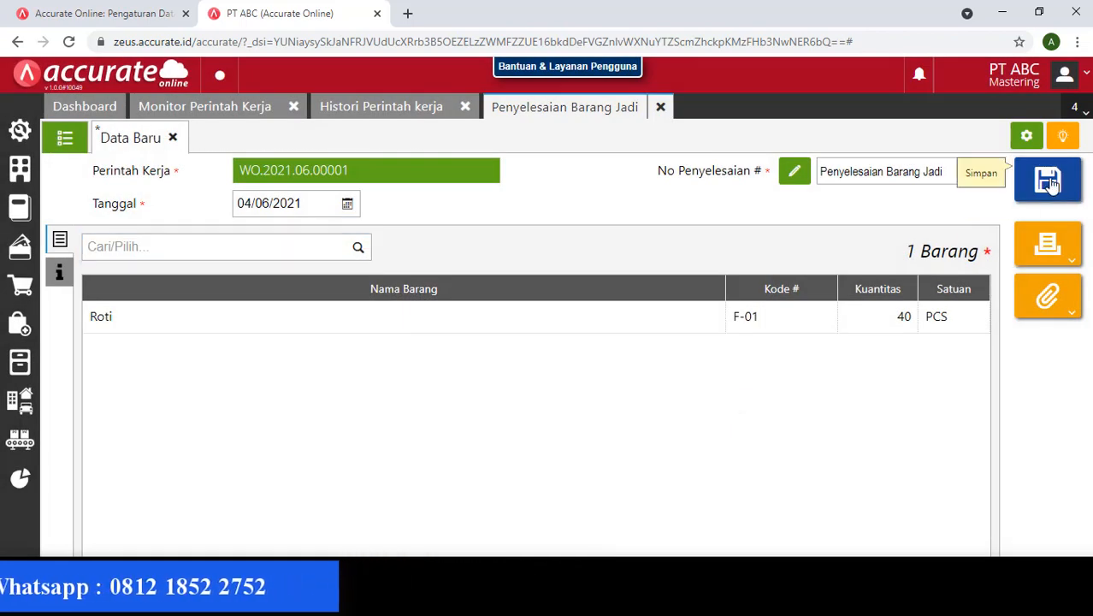
Refresh the work order history to review its finished goods entries, and close the finished goods completion form
{"action": "left_click", "coordinate": [410, 111]}
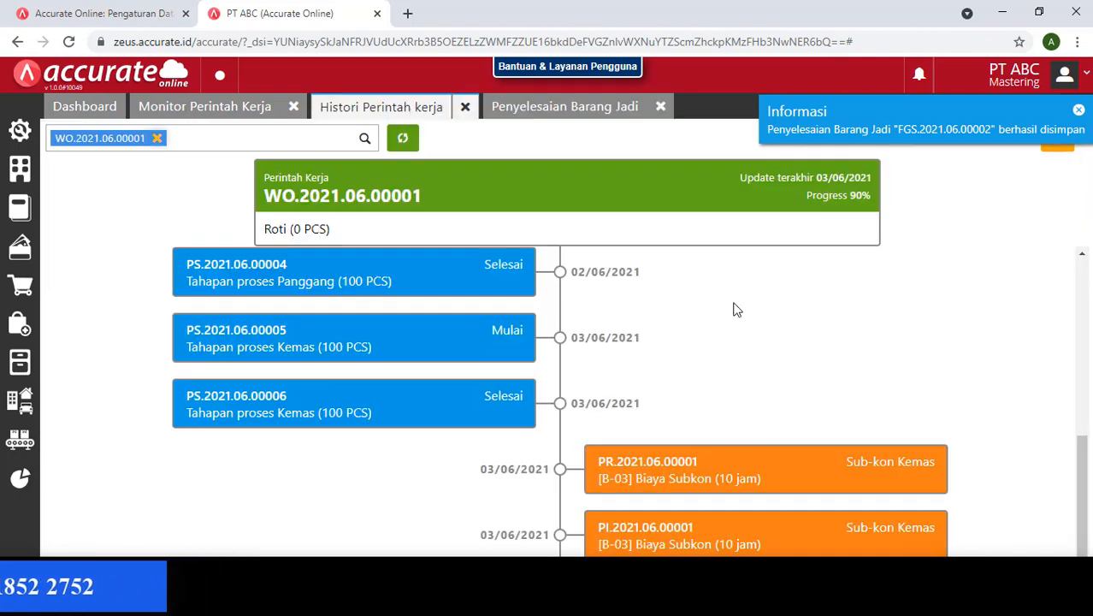
{"action": "left_click", "coordinate": [403, 138]}
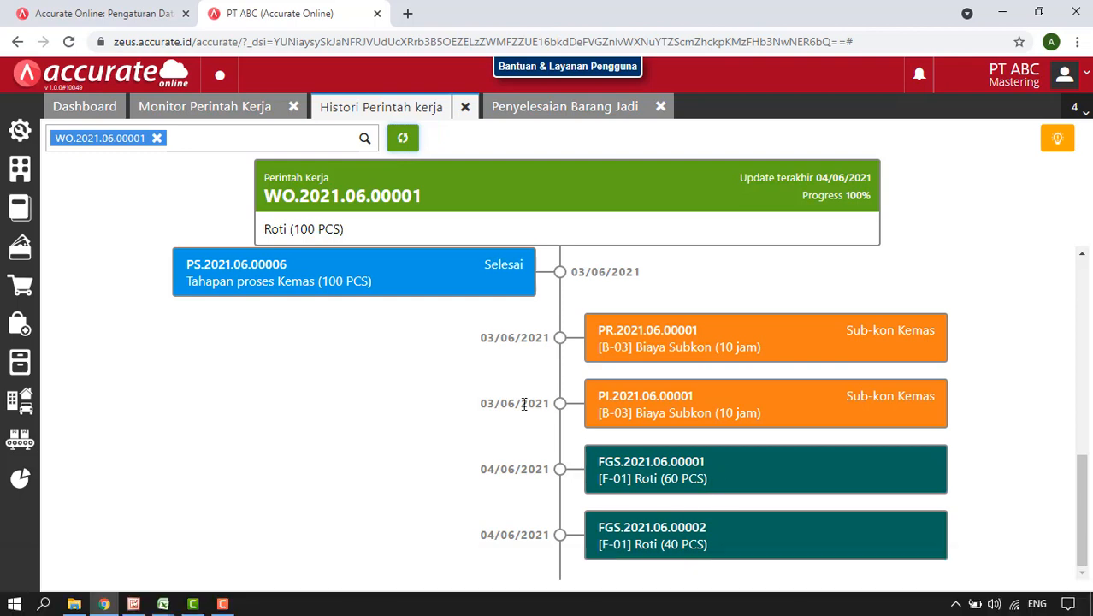
{"action": "left_click", "coordinate": [19, 442]}
{"action": "left_click", "coordinate": [661, 108]}
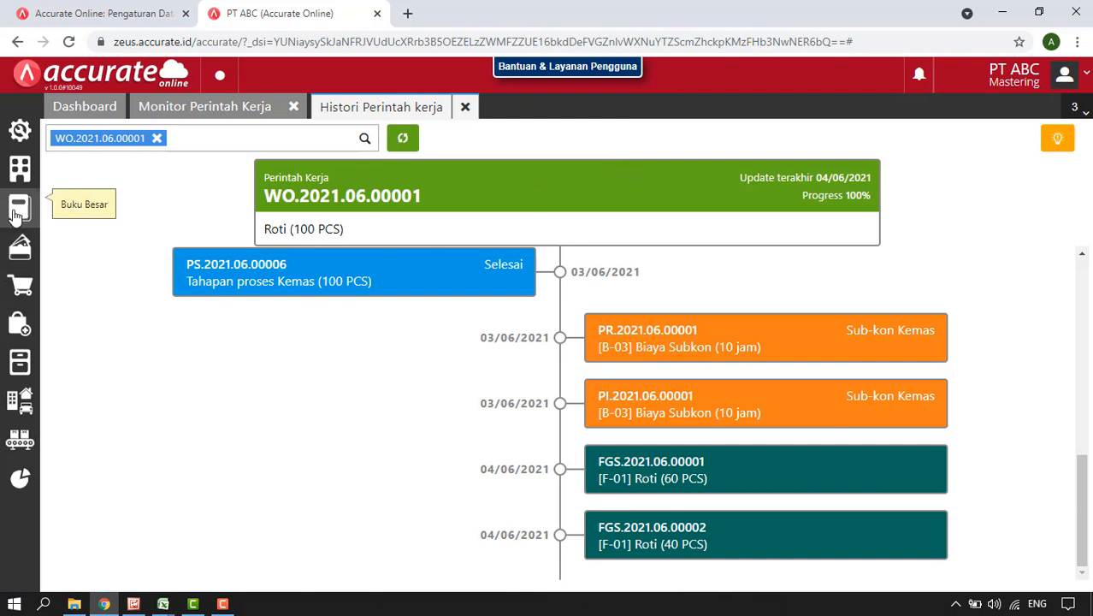
Start a new payment (Pembayaran) from the Cash account, dated 05/06/2021
{"action": "left_click", "coordinate": [19, 245]}
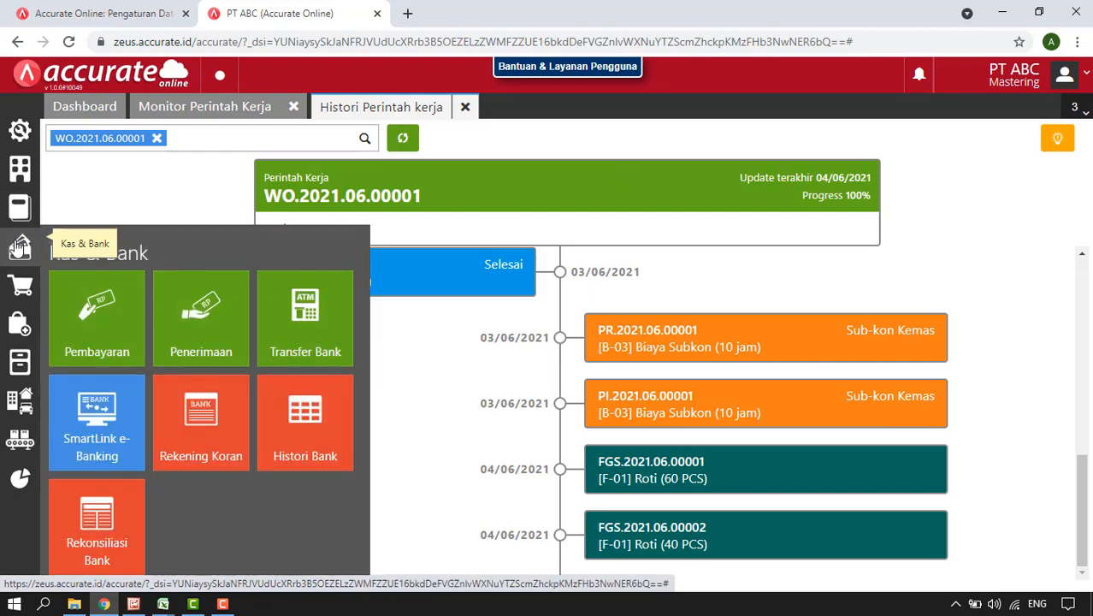
{"action": "left_click", "coordinate": [77, 336]}
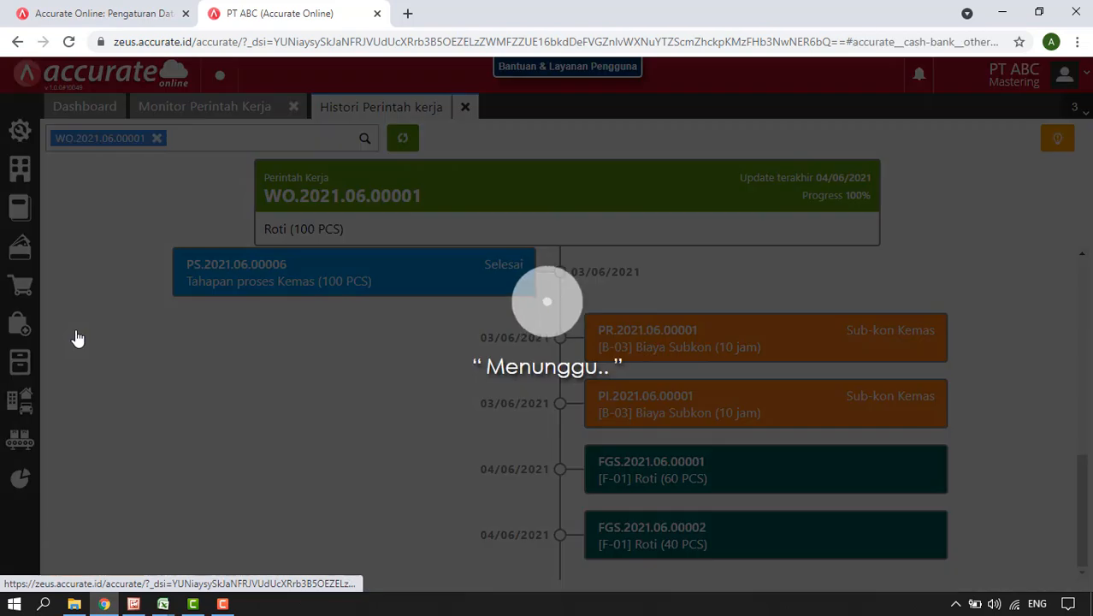
{"action": "left_click", "coordinate": [537, 174]}
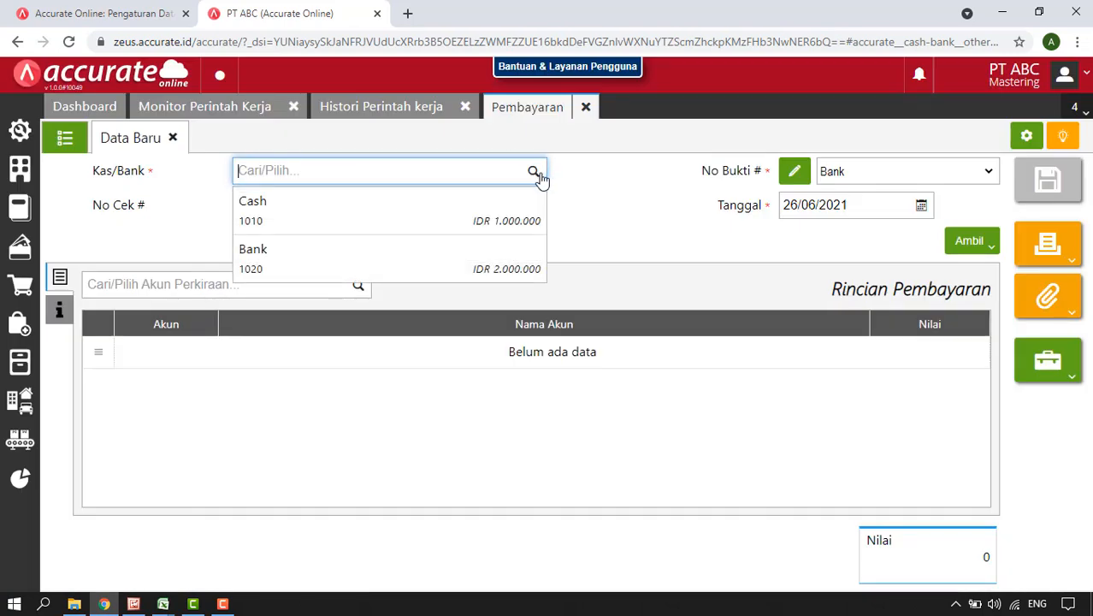
{"action": "left_click", "coordinate": [342, 209]}
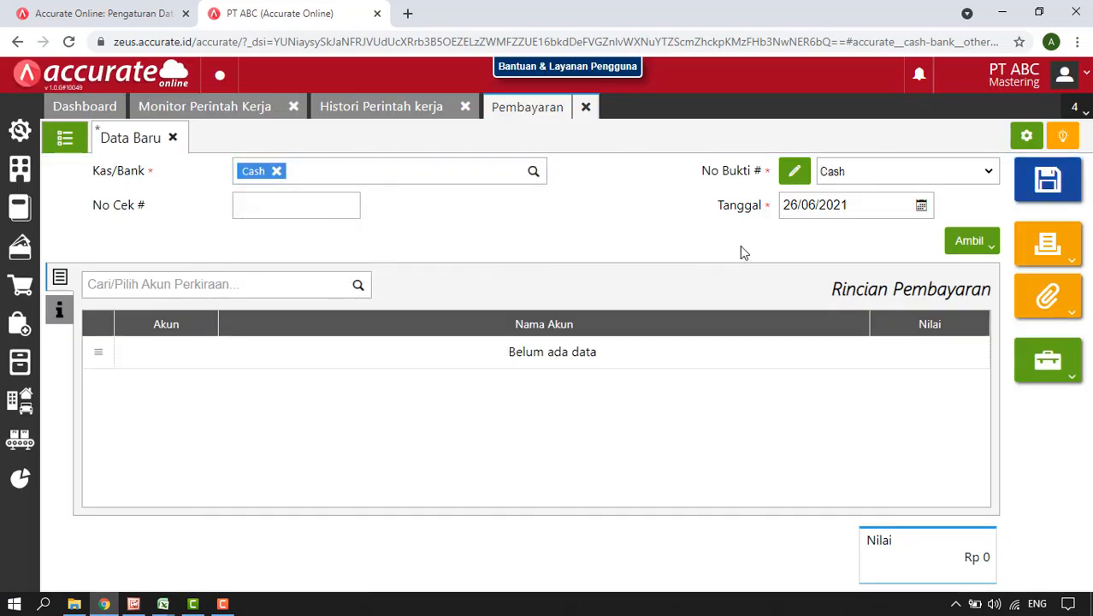
{"action": "left_click", "coordinate": [921, 209]}
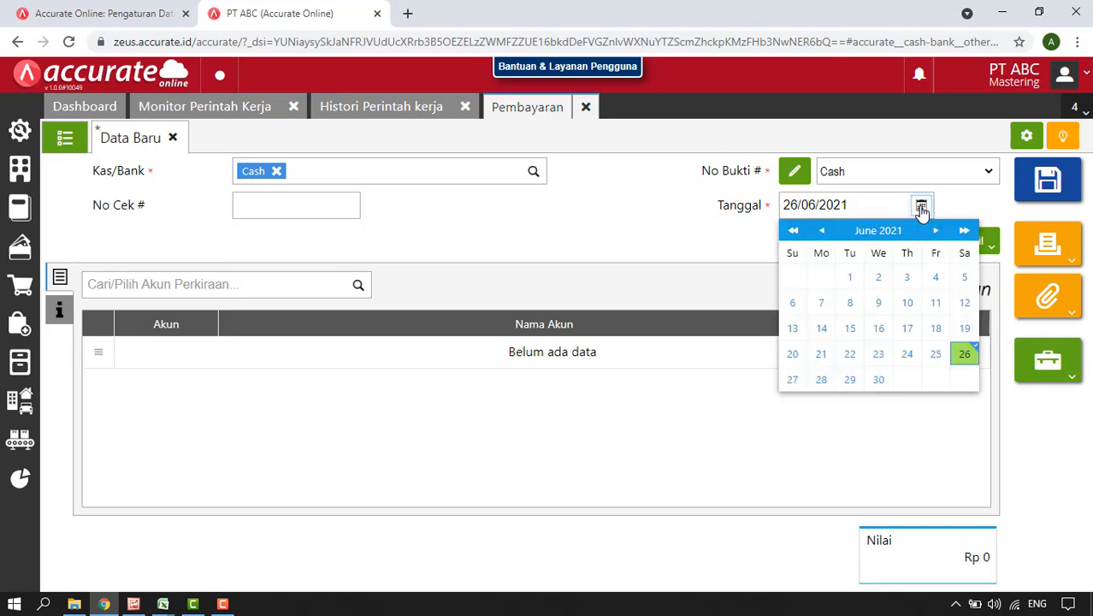
{"action": "left_click", "coordinate": [964, 279]}
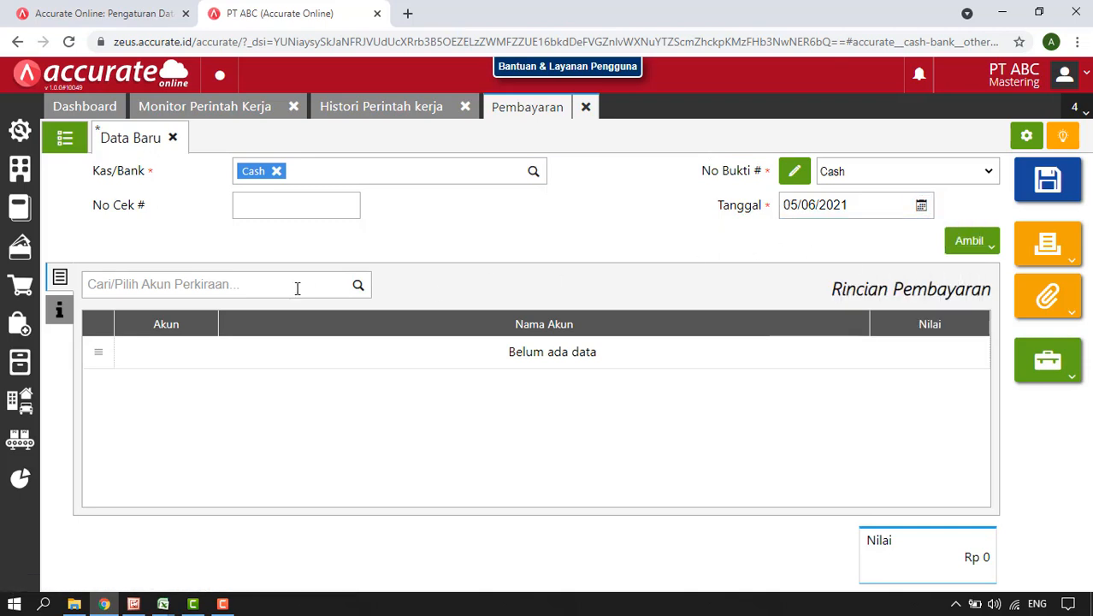
Add a Wages Expense line of Rp 24.000 to the payment
{"action": "left_click", "coordinate": [358, 286]}
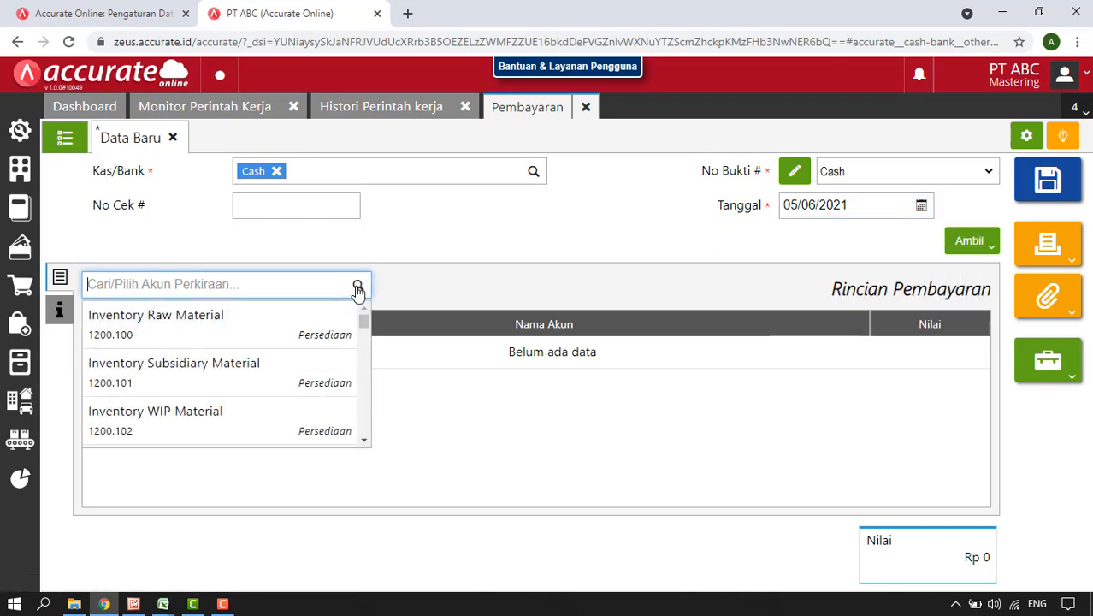
{"action": "type", "text": "wage"}
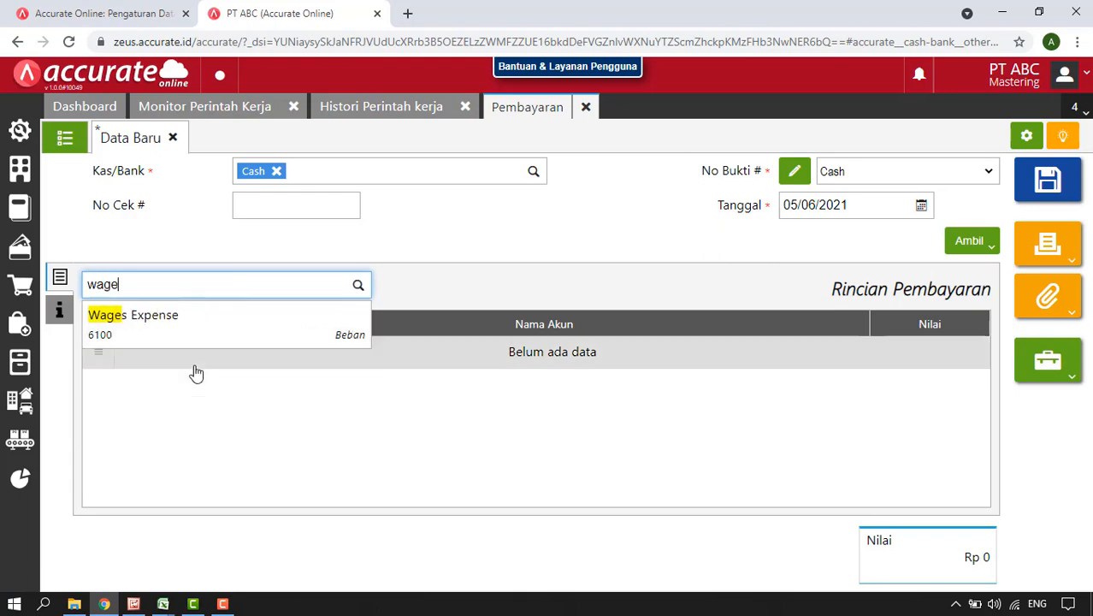
{"action": "left_click", "coordinate": [262, 336]}
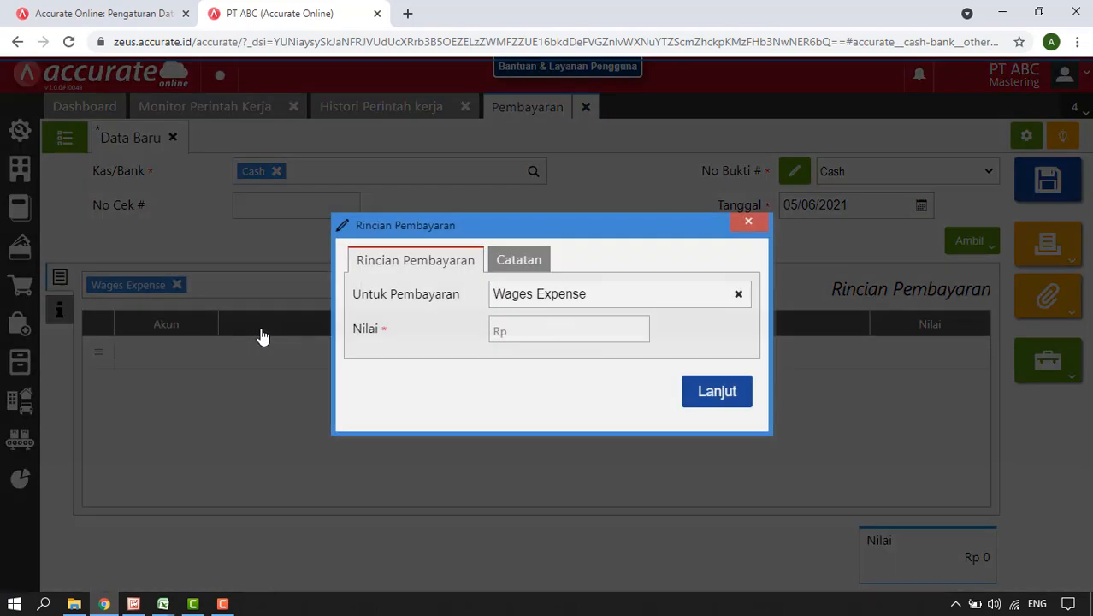
{"action": "left_click", "coordinate": [581, 328]}
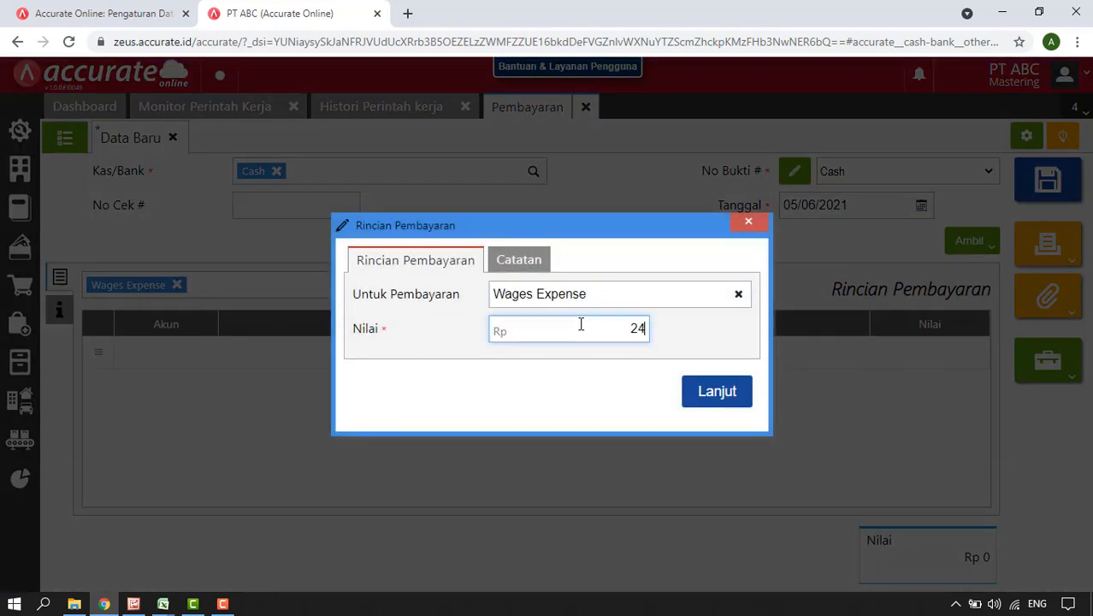
{"action": "type", "text": "24.000"}
{"action": "left_click", "coordinate": [715, 391]}
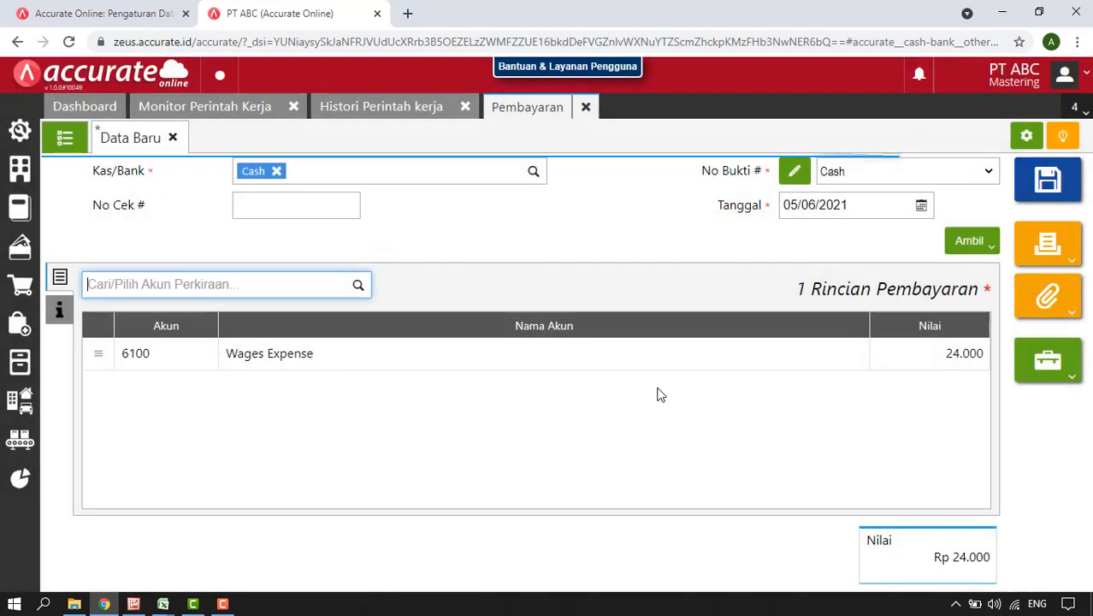
Add an Electricity and Water Expense line of Rp 23.000, then save the payment and close its form
{"action": "type", "text": "elec"}
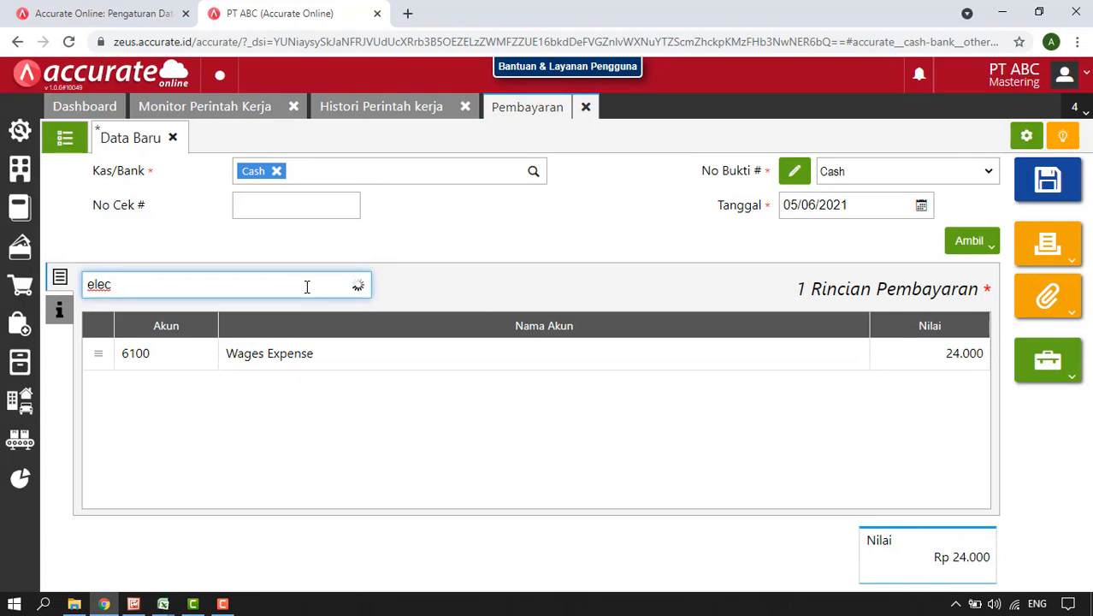
{"action": "left_click", "coordinate": [259, 314]}
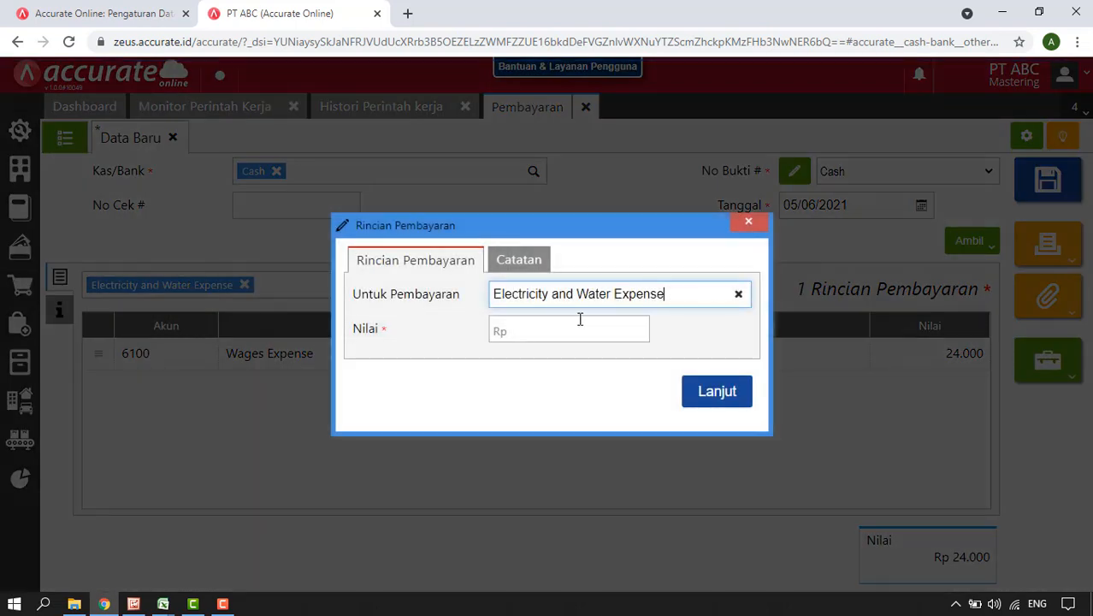
{"action": "type", "text": "23.000"}
{"action": "left_click", "coordinate": [716, 391]}
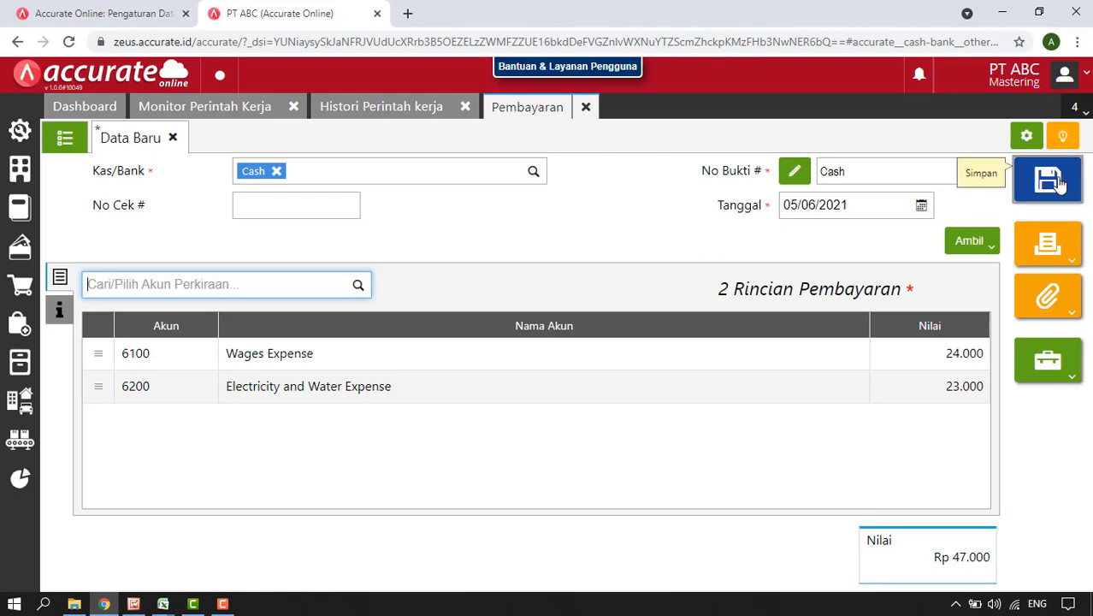
{"action": "left_click", "coordinate": [1059, 183]}
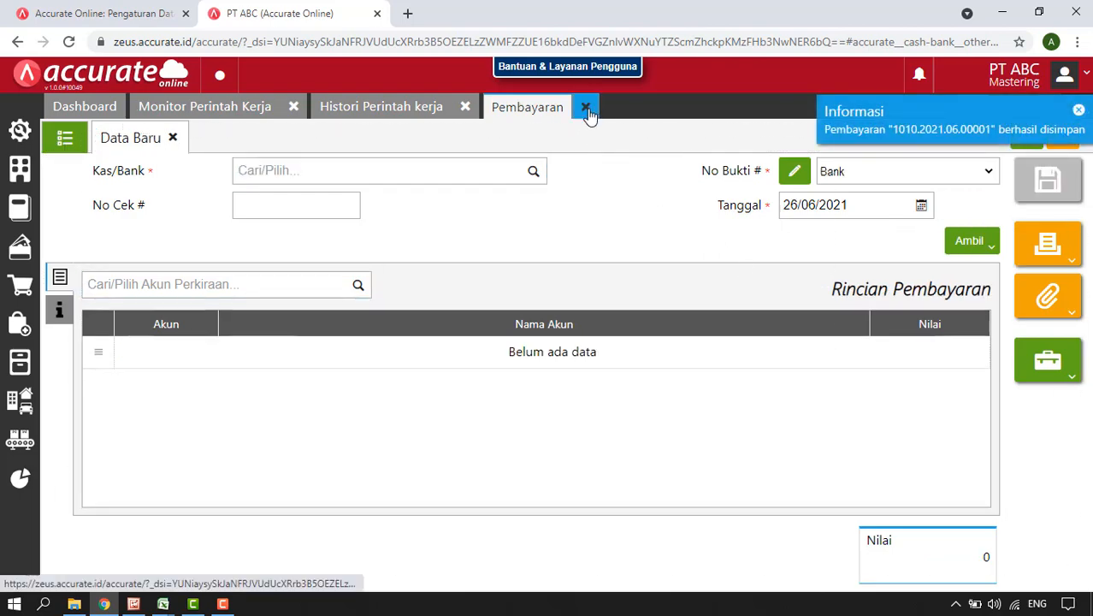
{"action": "left_click", "coordinate": [586, 108]}
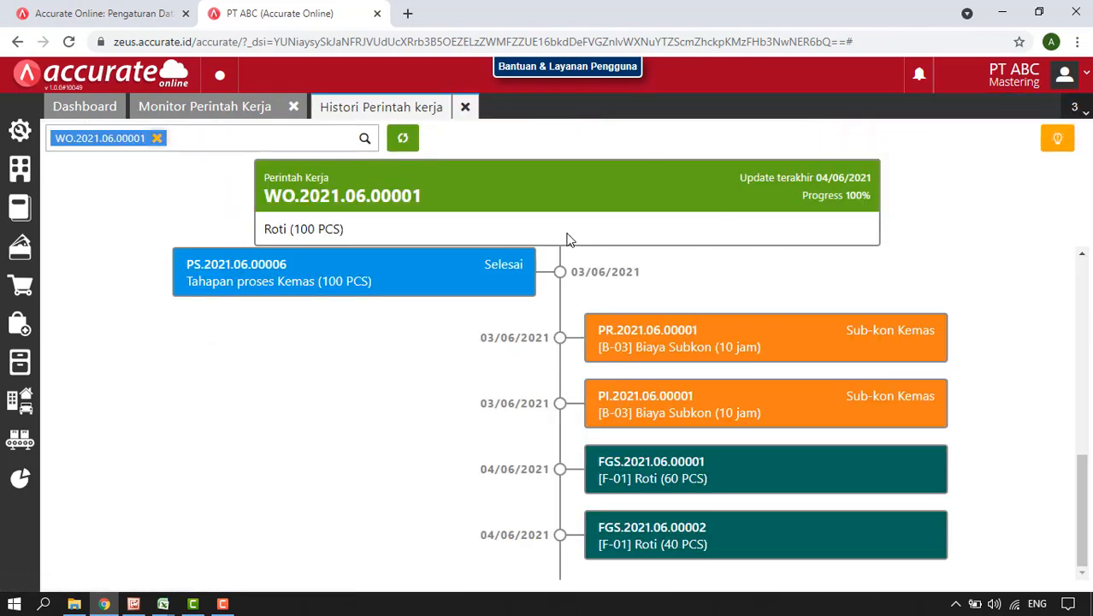
Start a new production cost allocation (Alokasi Biaya Produksi) for June 2021, dated 30/06/2021
{"action": "left_click", "coordinate": [20, 439]}
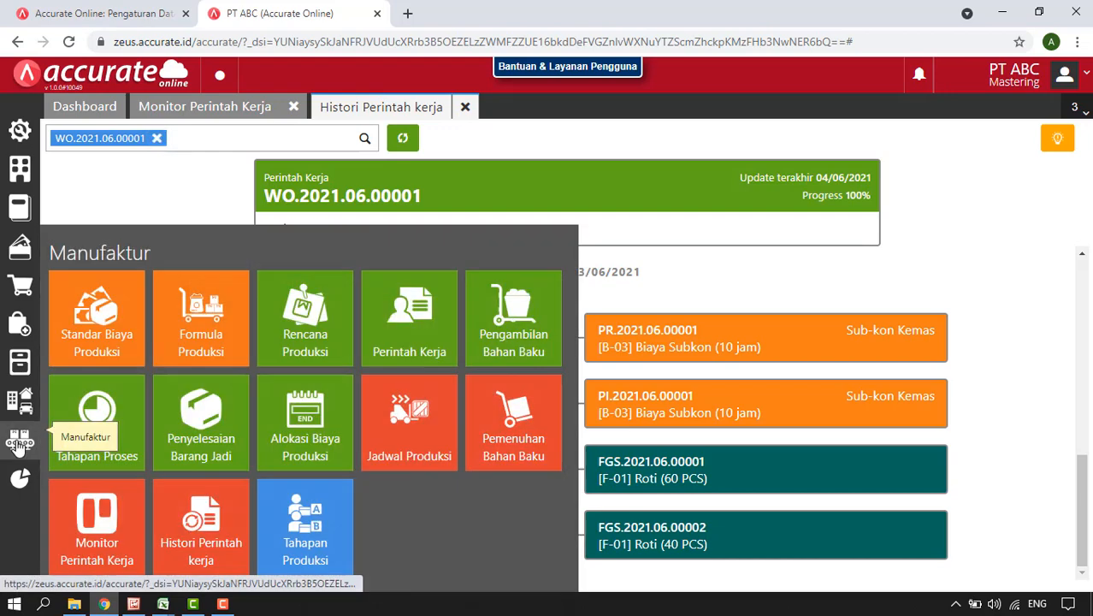
{"action": "left_click", "coordinate": [303, 450]}
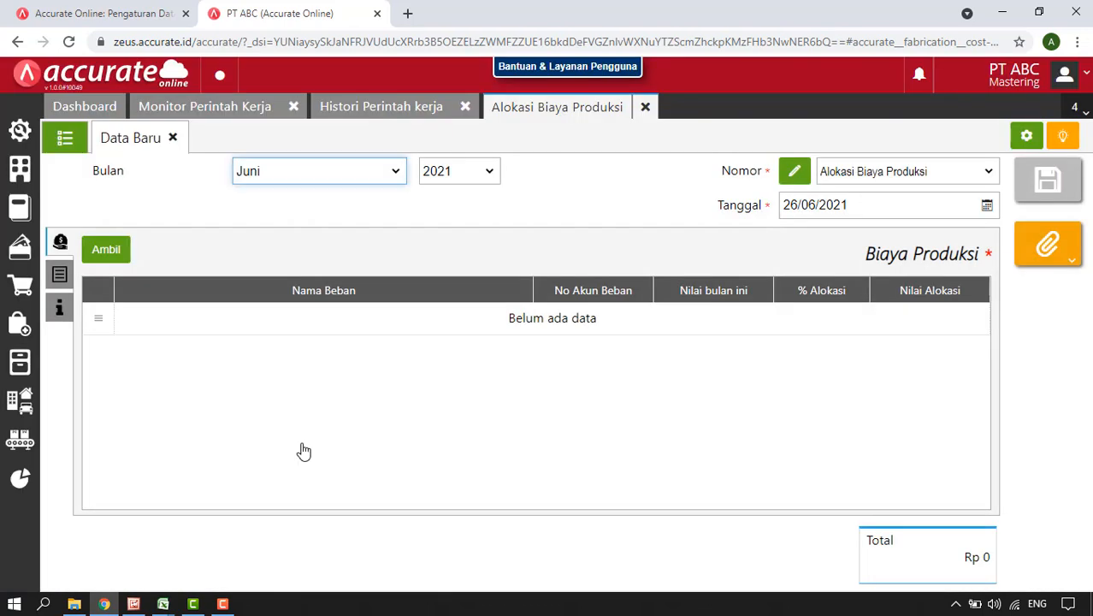
{"action": "left_click", "coordinate": [987, 208]}
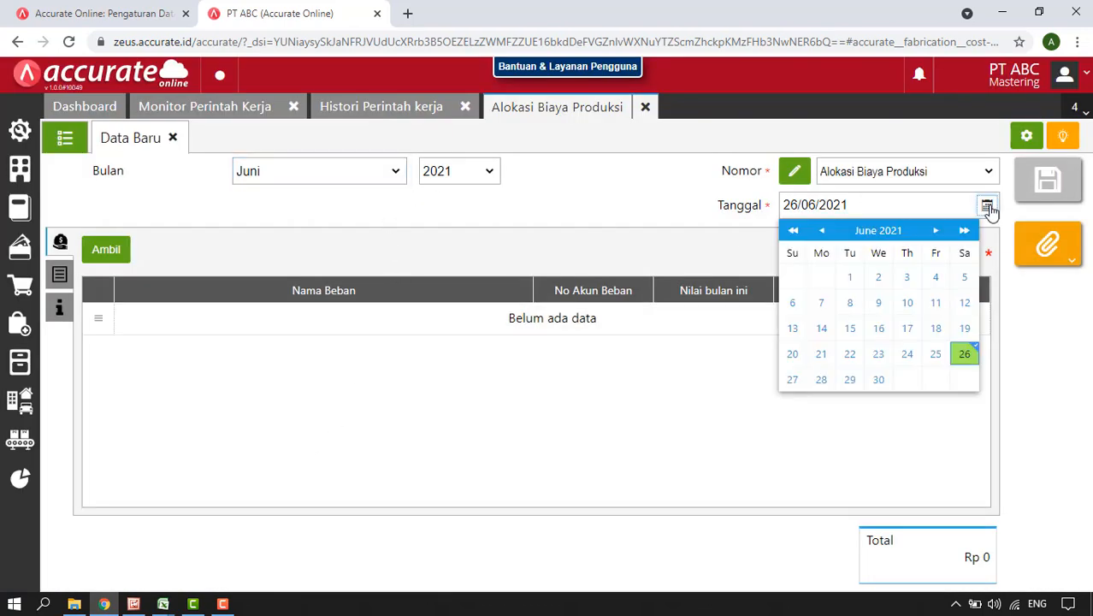
{"action": "left_click", "coordinate": [878, 382]}
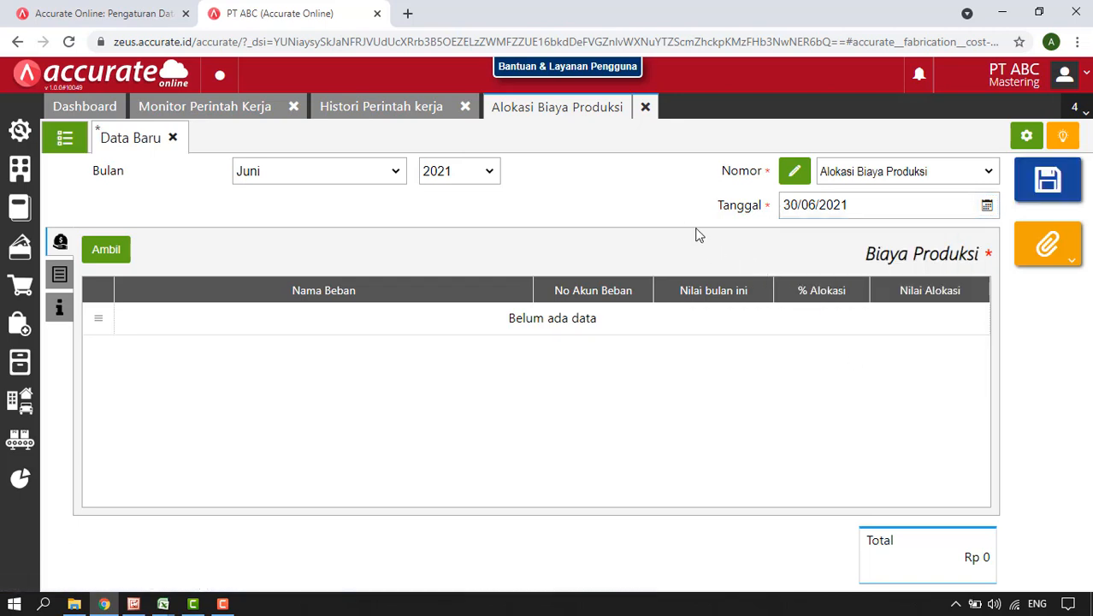
Bring this month's Electricity and Water Expense and Wages Expense into the allocation's production costs
{"action": "left_click", "coordinate": [111, 256]}
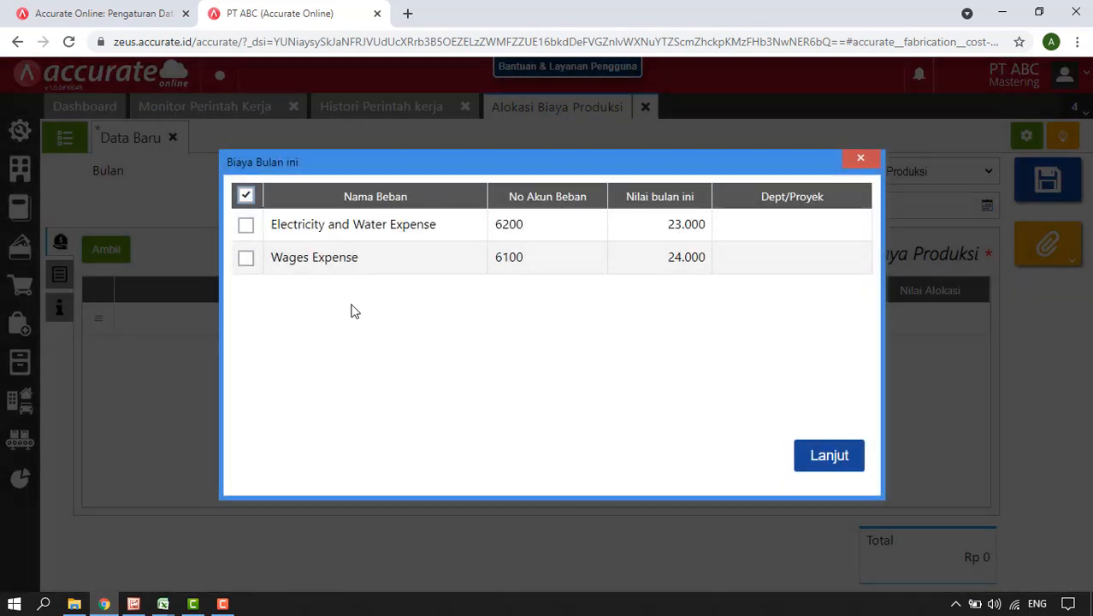
{"action": "left_click", "coordinate": [246, 224]}
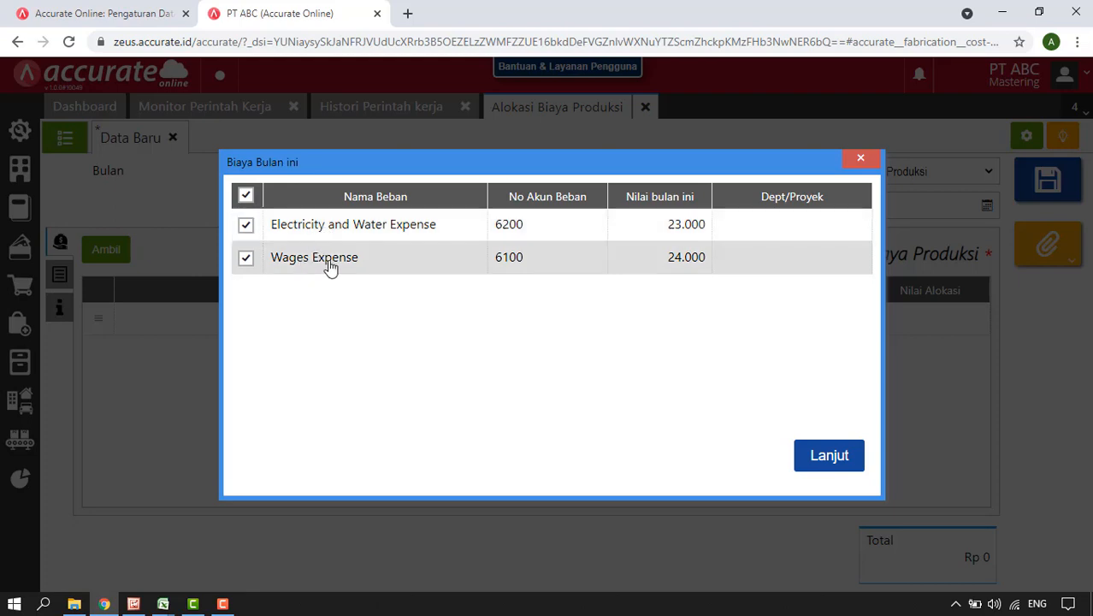
{"action": "left_click", "coordinate": [844, 462]}
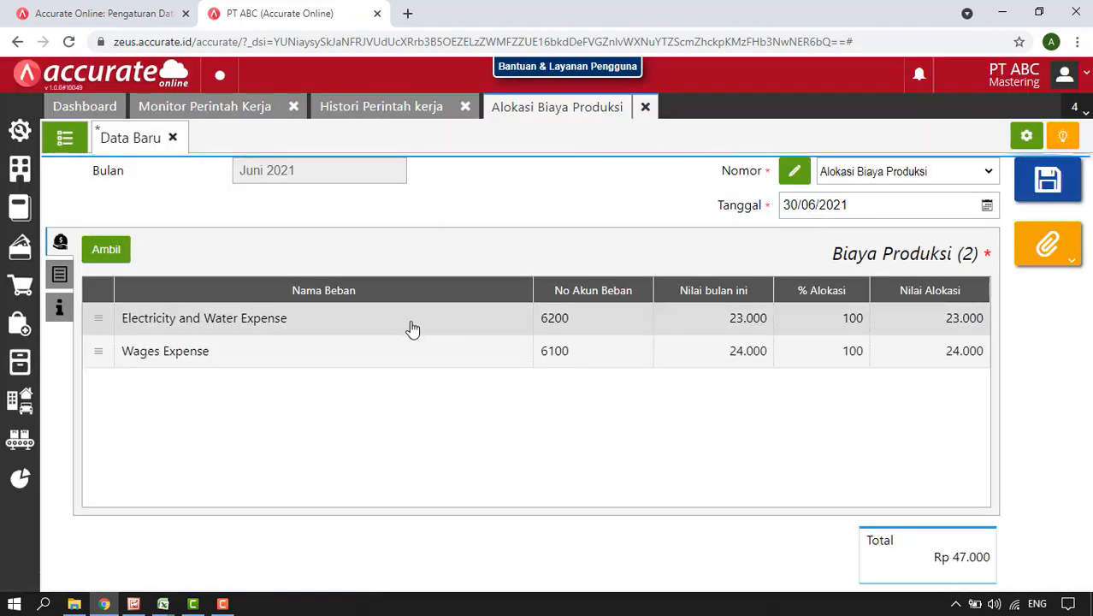
Look up which accounts the Biaya Adon item uses in Barang & Jasa, then close its record and return to the item list
{"action": "left_click", "coordinate": [20, 362]}
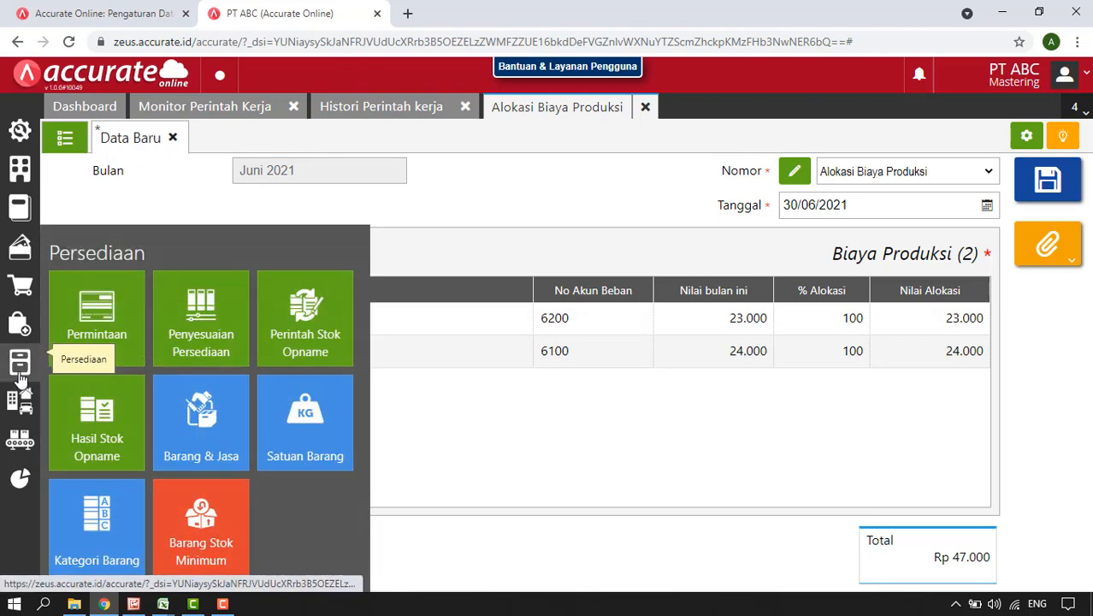
{"action": "left_click", "coordinate": [199, 441]}
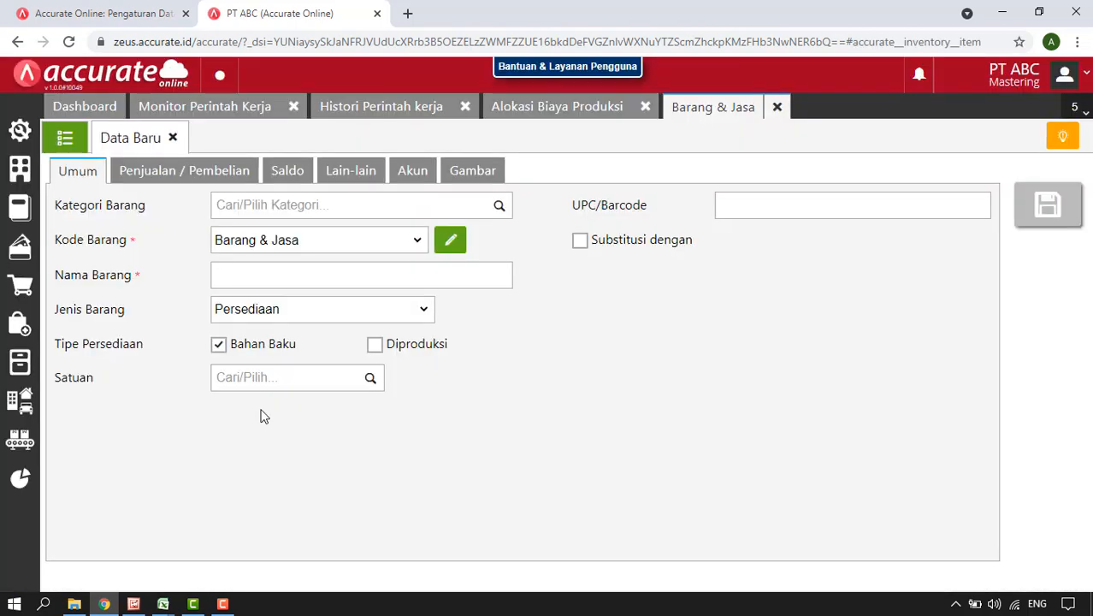
{"action": "left_click", "coordinate": [65, 138]}
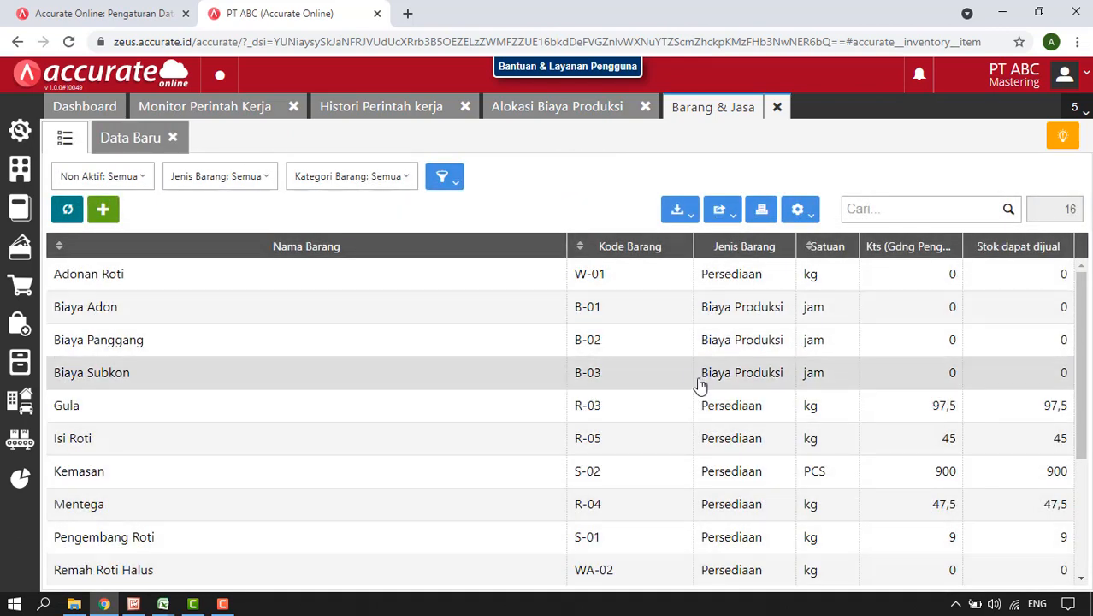
{"action": "left_click", "coordinate": [630, 318]}
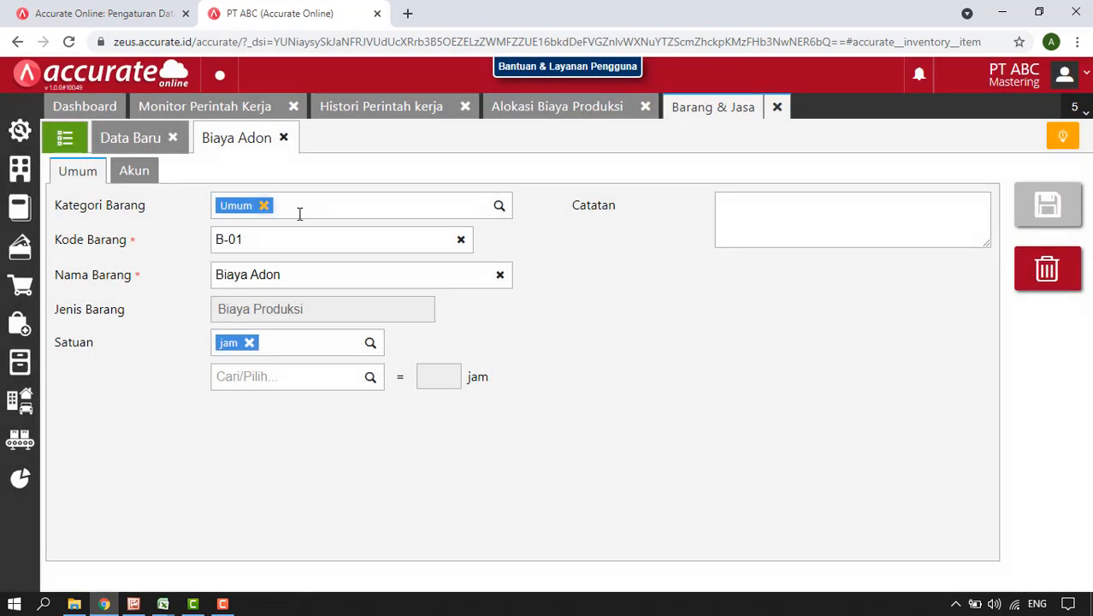
{"action": "left_click", "coordinate": [128, 172]}
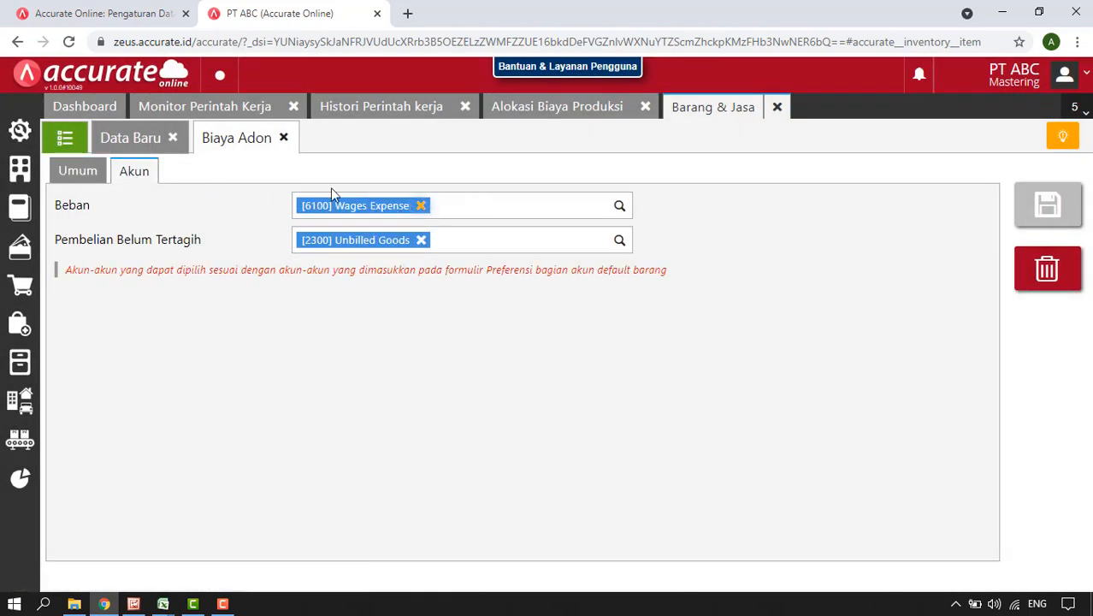
{"action": "left_click", "coordinate": [283, 137]}
{"action": "left_click", "coordinate": [64, 137]}
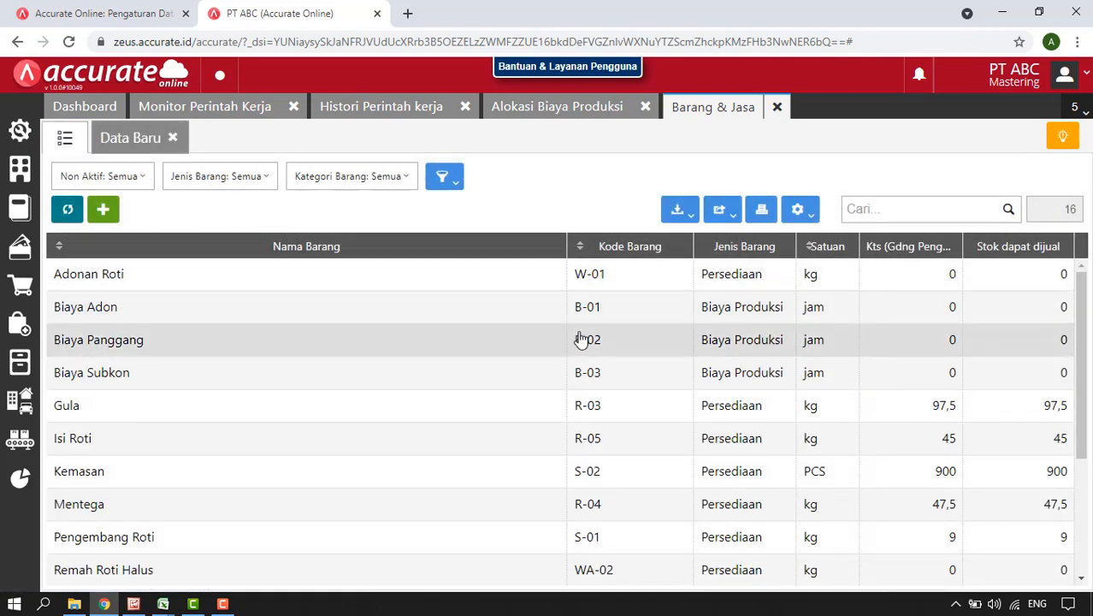
Check the expense account assigned to the Biaya Panggang item and return to the item list
{"action": "left_click", "coordinate": [515, 348]}
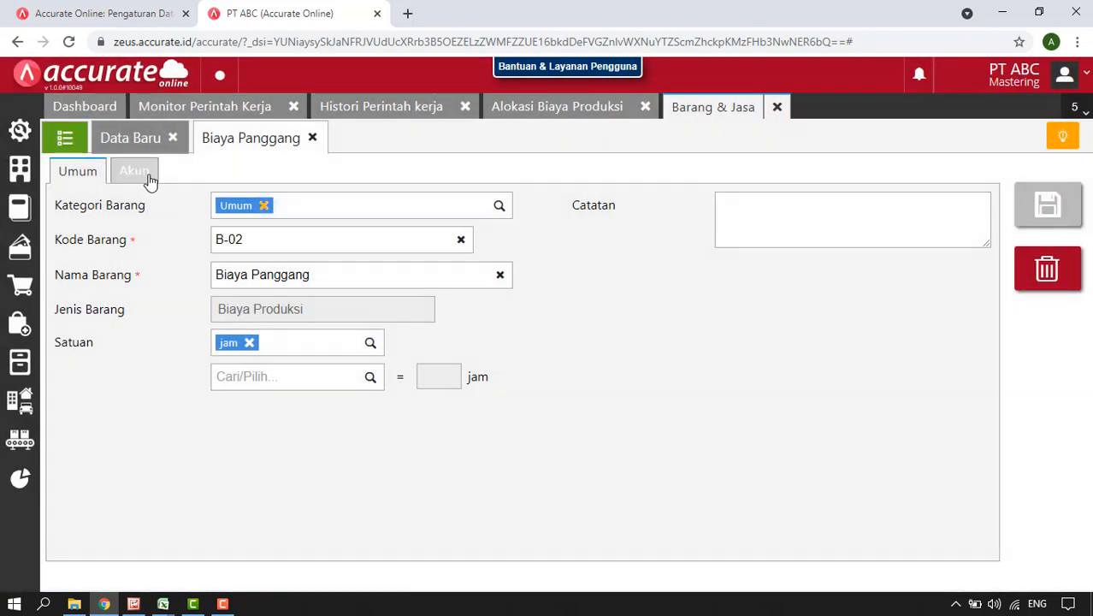
{"action": "left_click", "coordinate": [134, 172]}
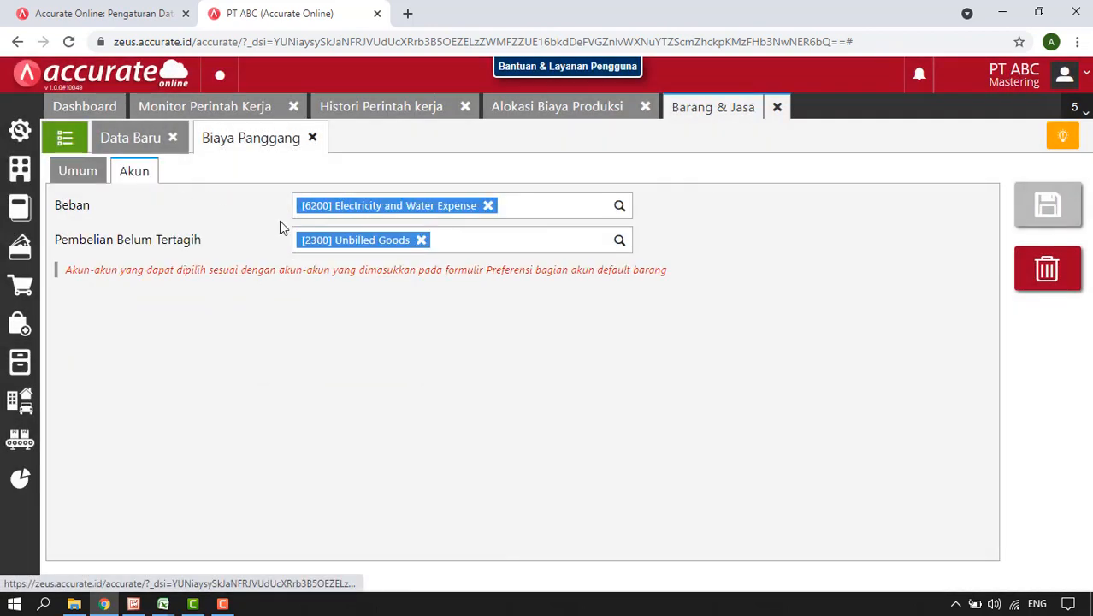
{"action": "left_click", "coordinate": [67, 145]}
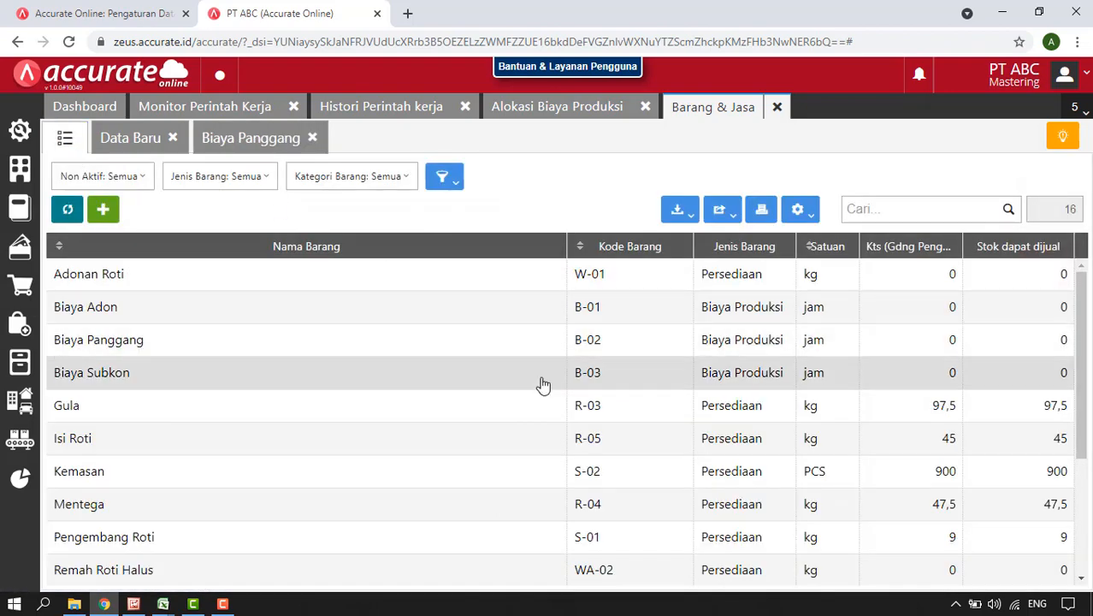
Check the expense account assigned to the Biaya Subkon item, then close its record and the Barang & Jasa form
{"action": "left_click", "coordinate": [490, 386]}
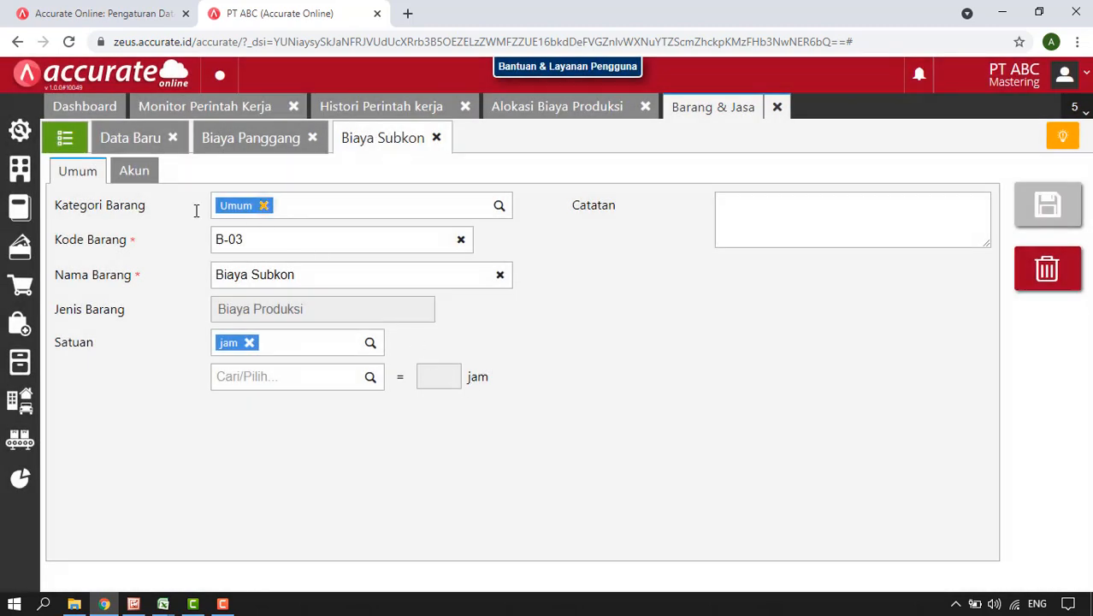
{"action": "left_click", "coordinate": [136, 171]}
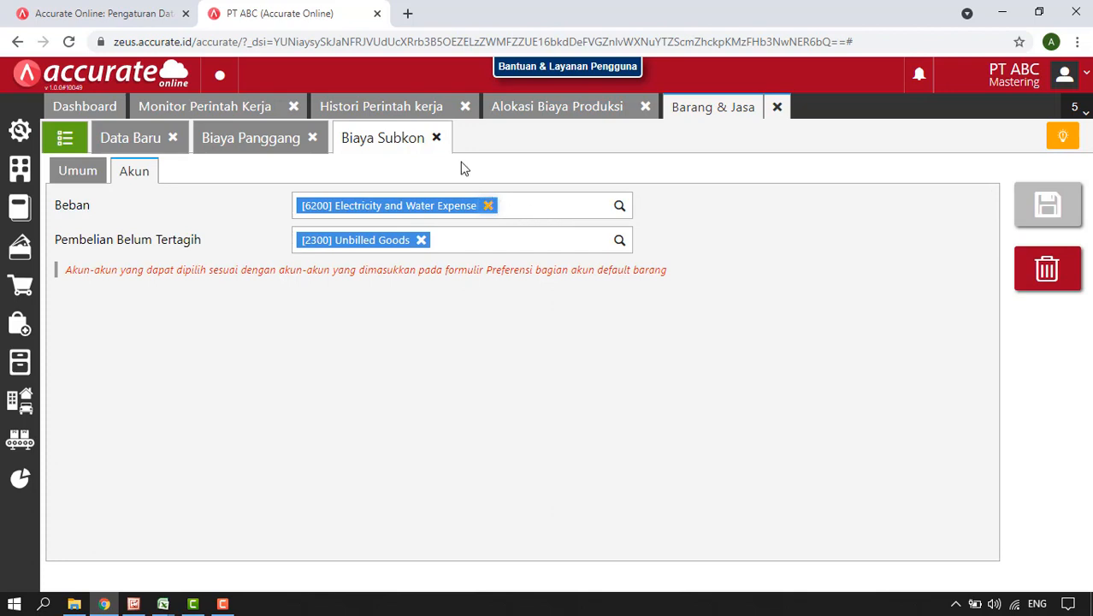
{"action": "left_click", "coordinate": [436, 138]}
{"action": "left_click", "coordinate": [776, 106]}
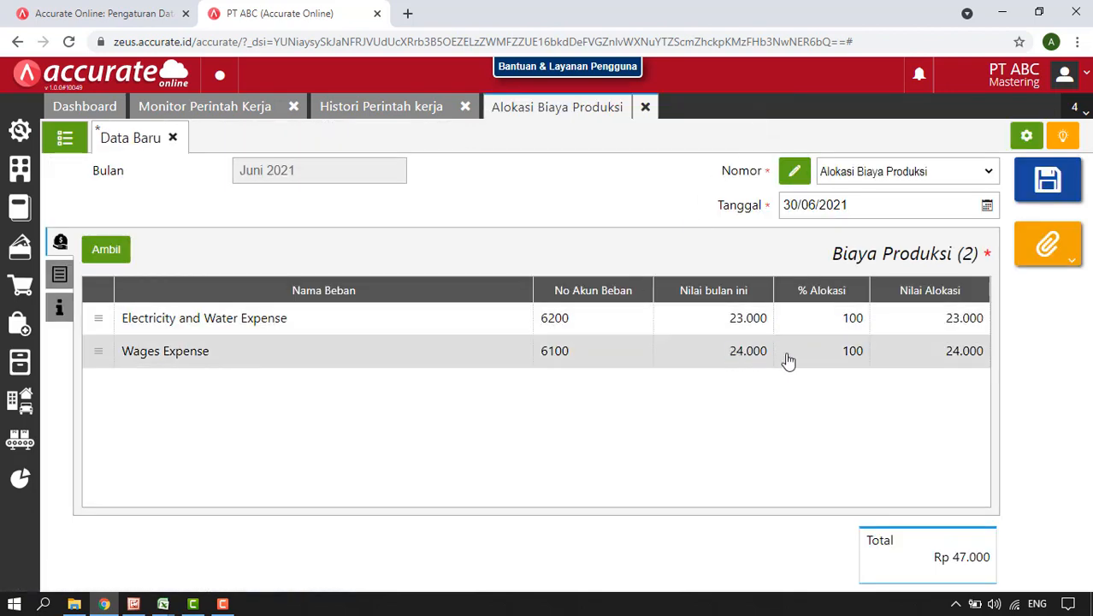
Add the work order dated 01/06/2021 to the allocation's work order details and save the allocation
{"action": "left_click", "coordinate": [61, 277]}
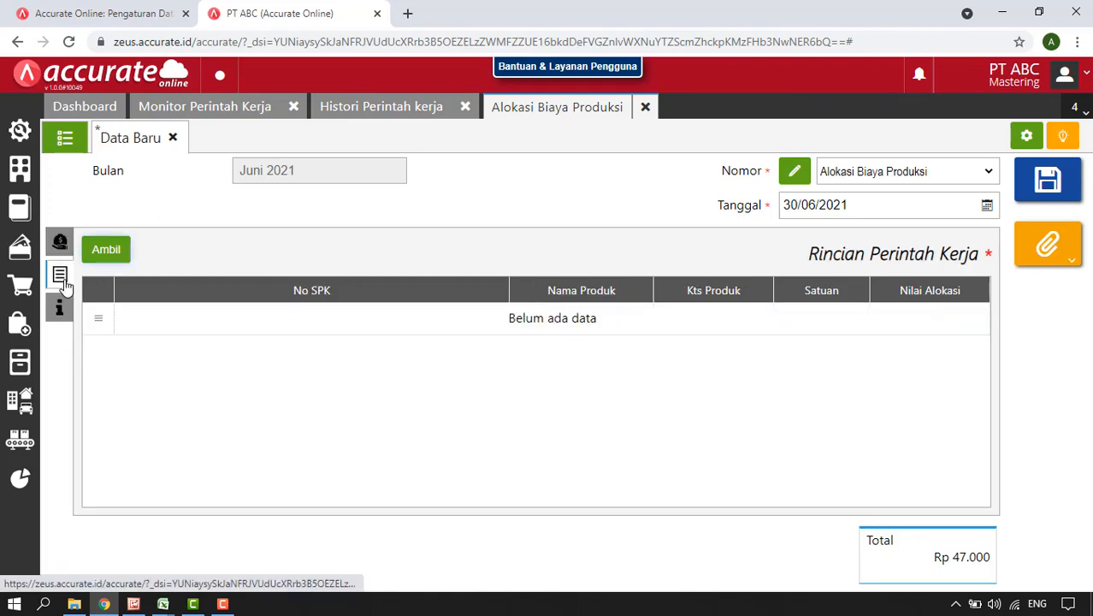
{"action": "left_click", "coordinate": [60, 242]}
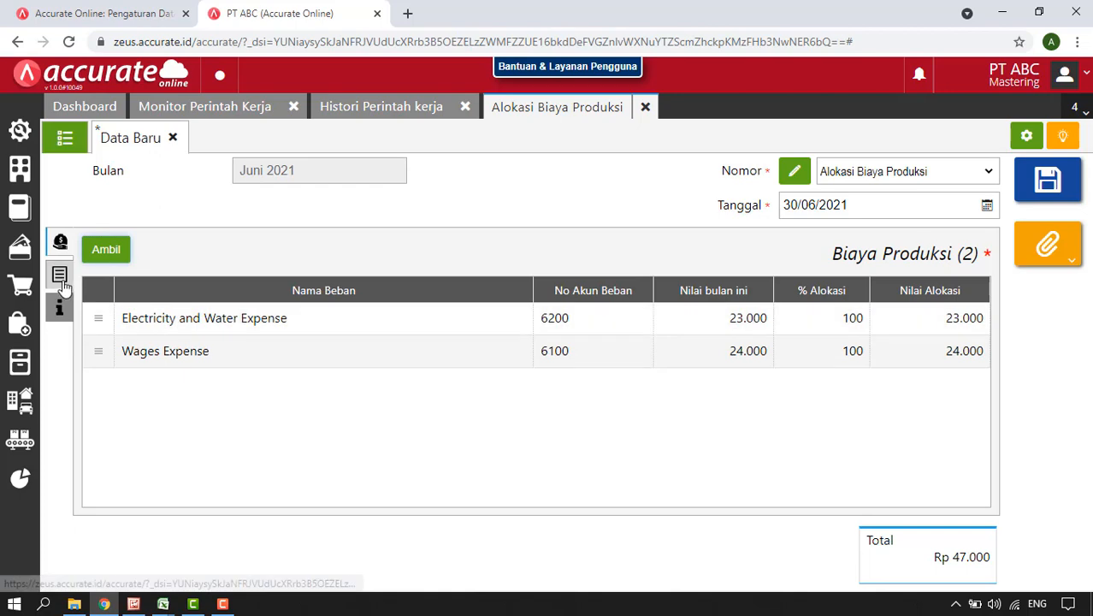
{"action": "left_click", "coordinate": [61, 282]}
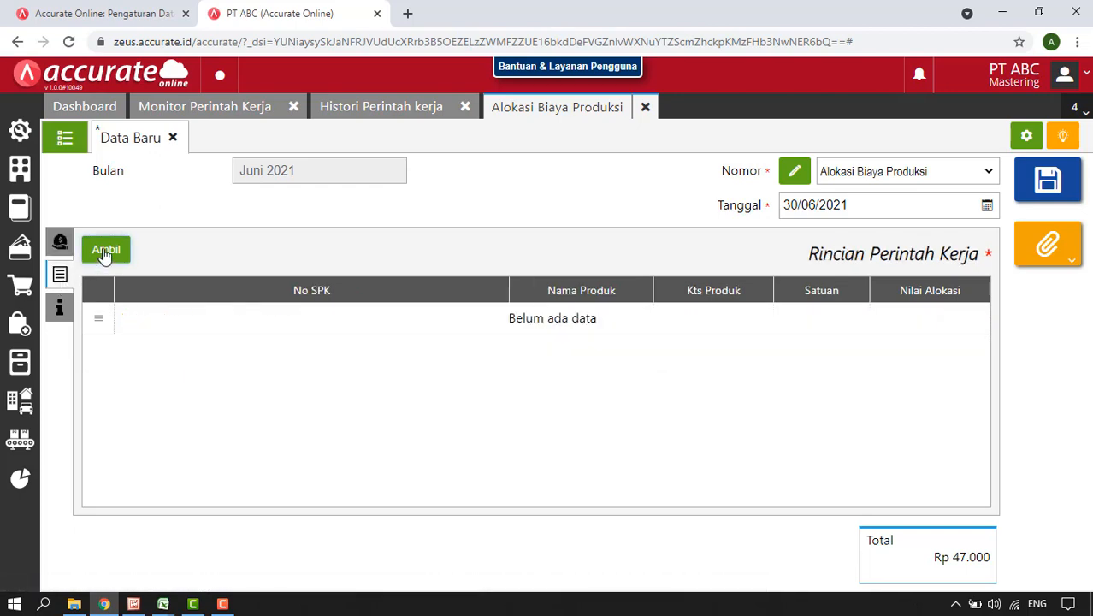
{"action": "left_click", "coordinate": [103, 252]}
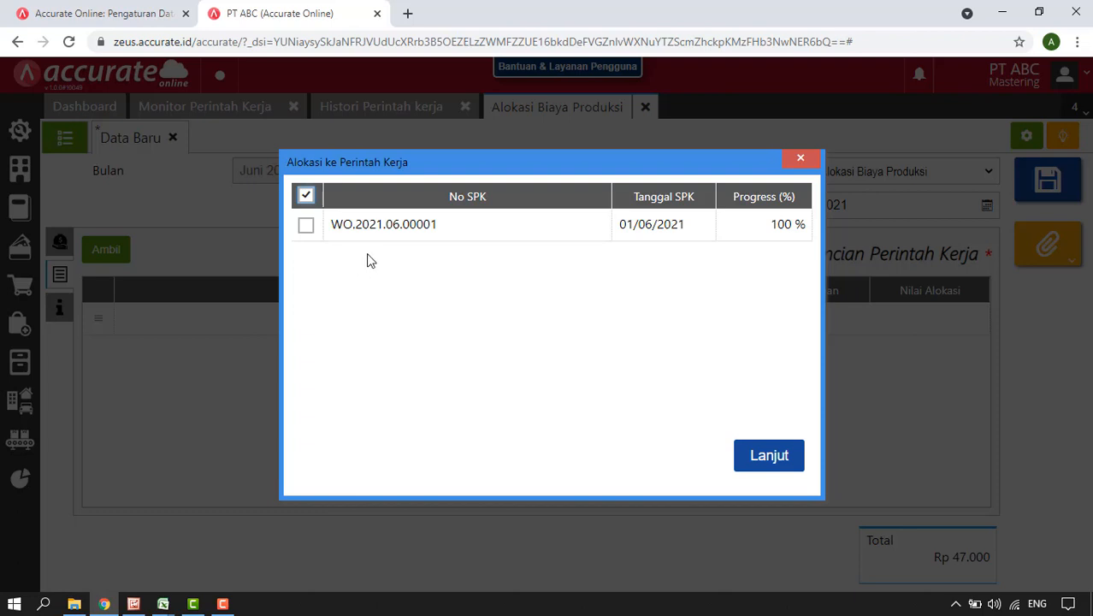
{"action": "left_click", "coordinate": [305, 226]}
{"action": "left_click", "coordinate": [768, 455]}
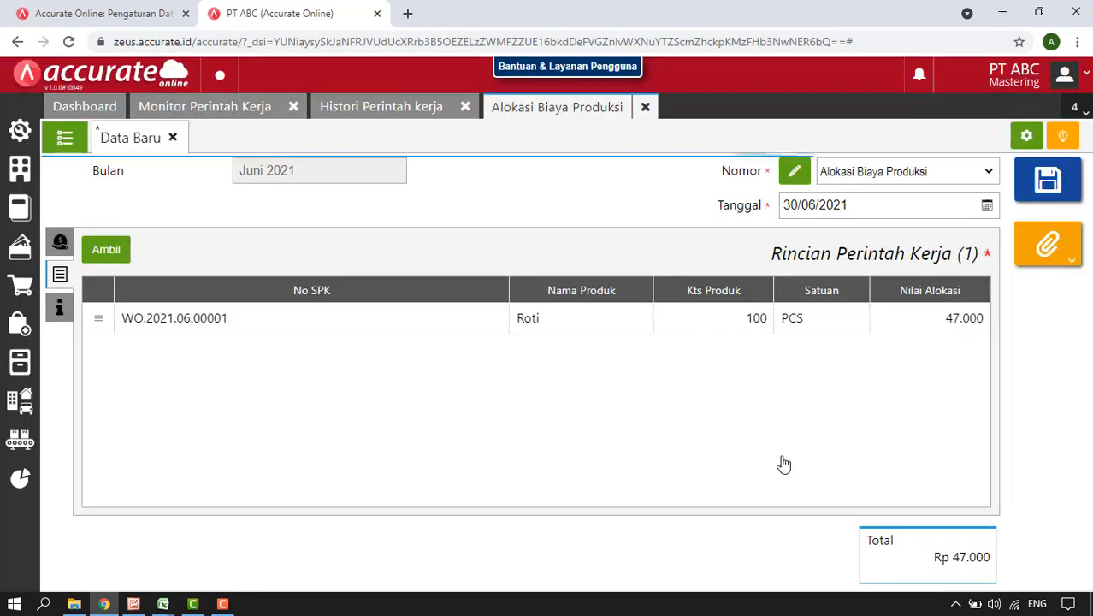
{"action": "left_click", "coordinate": [1062, 188]}
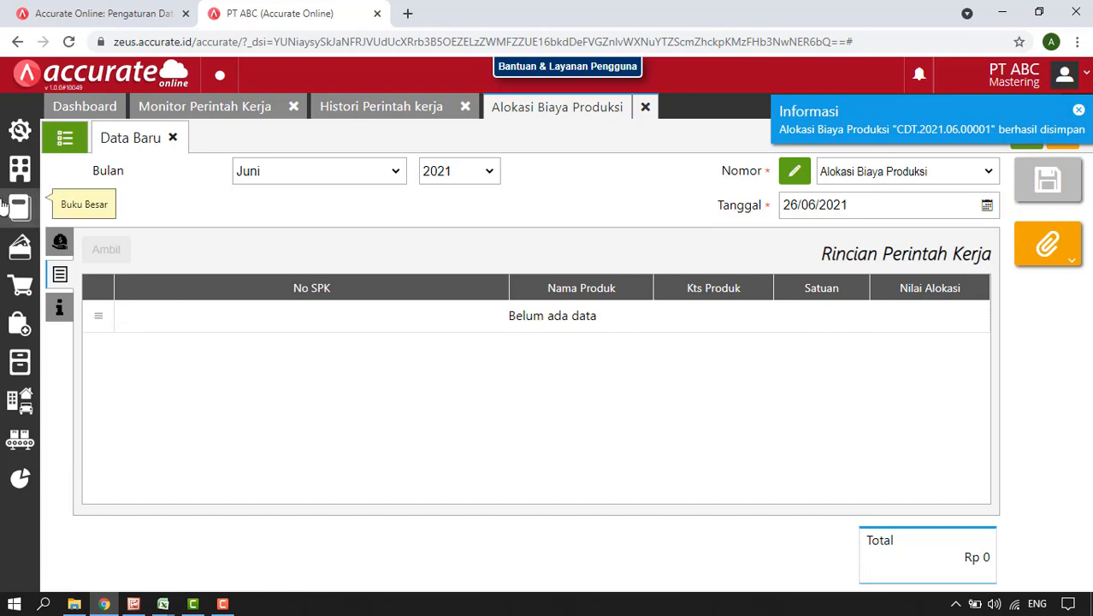
Open the saved 30/06/2021 cost allocation to review its journal details, then close the allocation form
{"action": "left_click", "coordinate": [64, 142]}
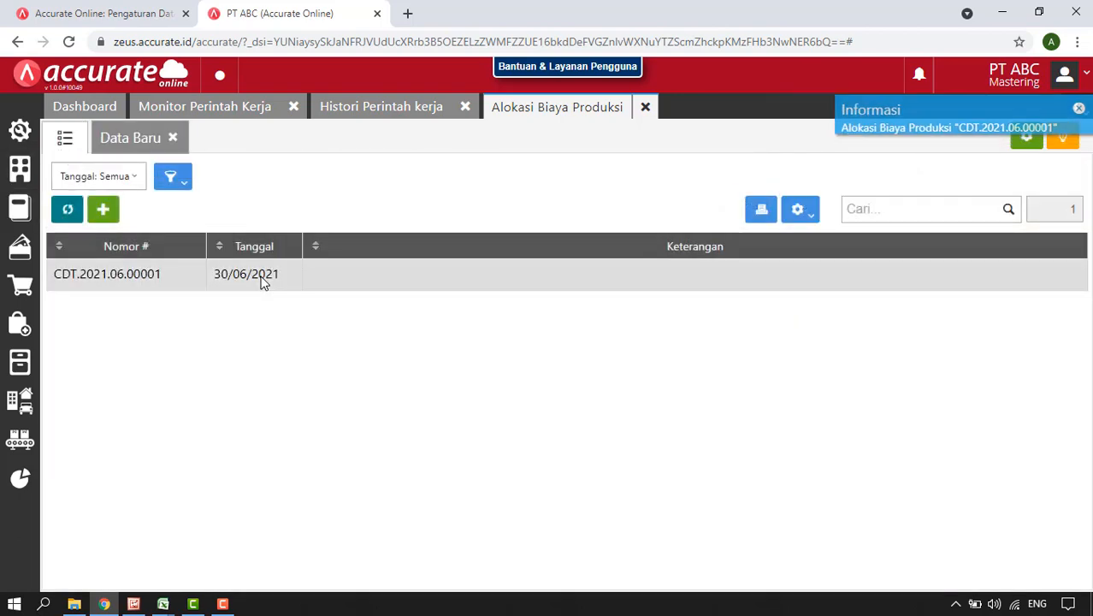
{"action": "left_click", "coordinate": [263, 282]}
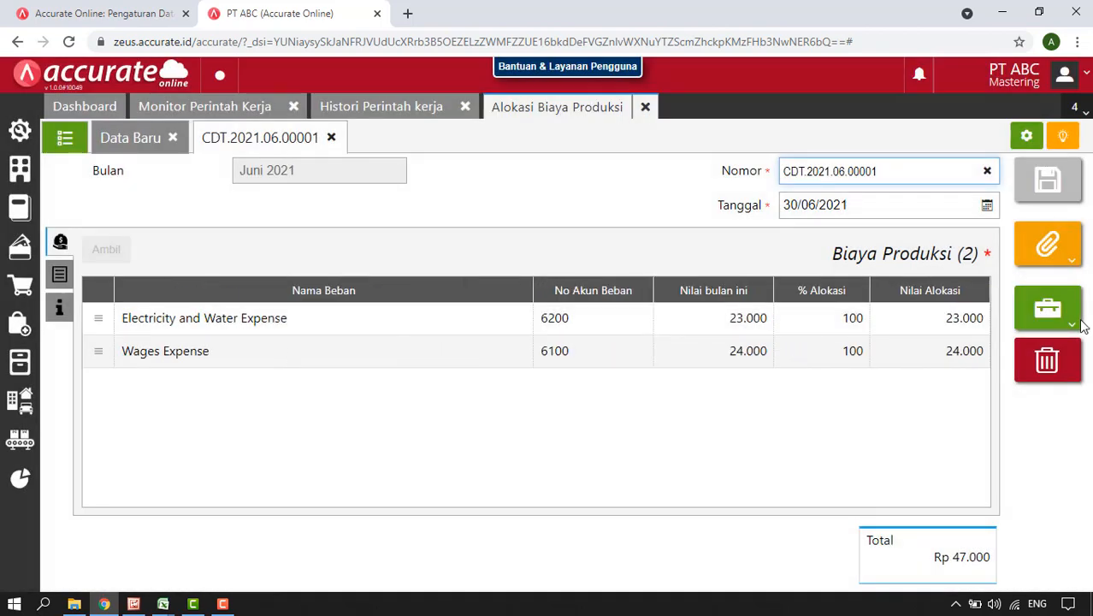
{"action": "left_click", "coordinate": [1080, 324]}
{"action": "left_click", "coordinate": [973, 378]}
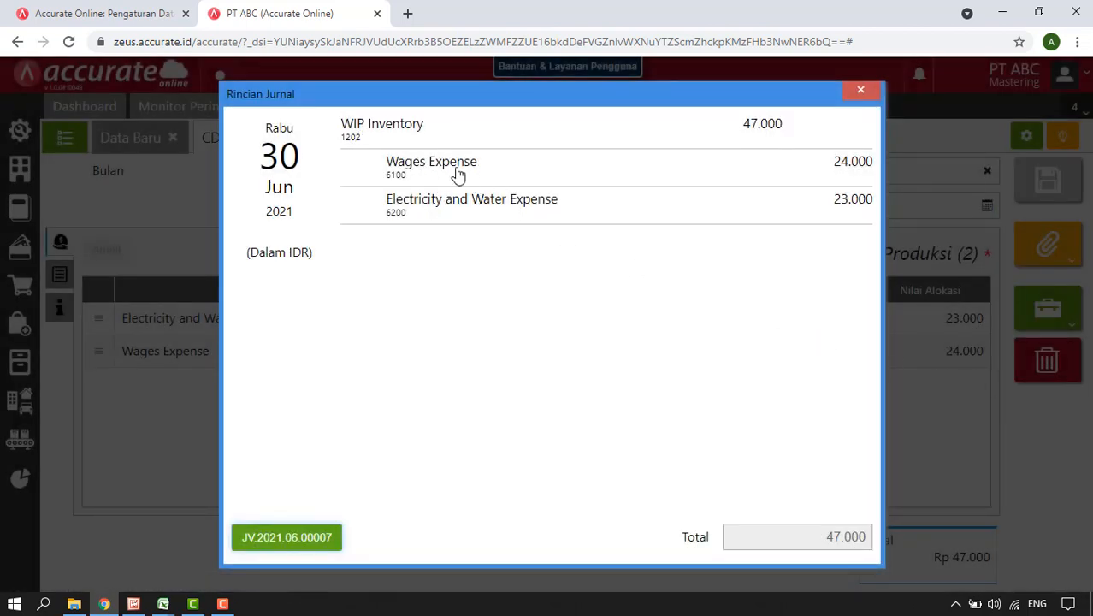
{"action": "left_click", "coordinate": [861, 96]}
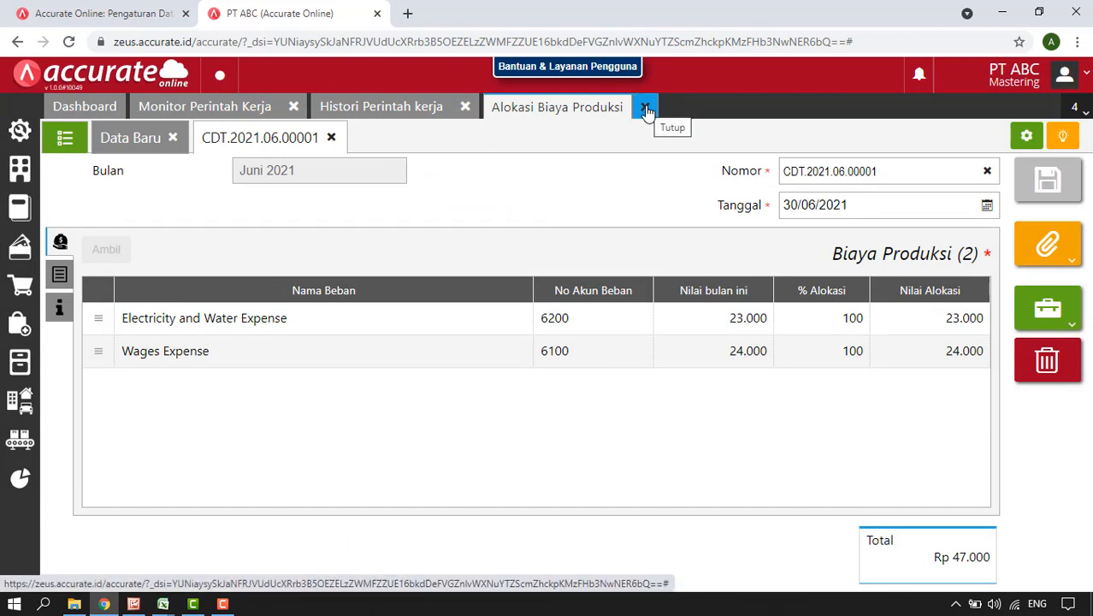
{"action": "left_click", "coordinate": [645, 109]}
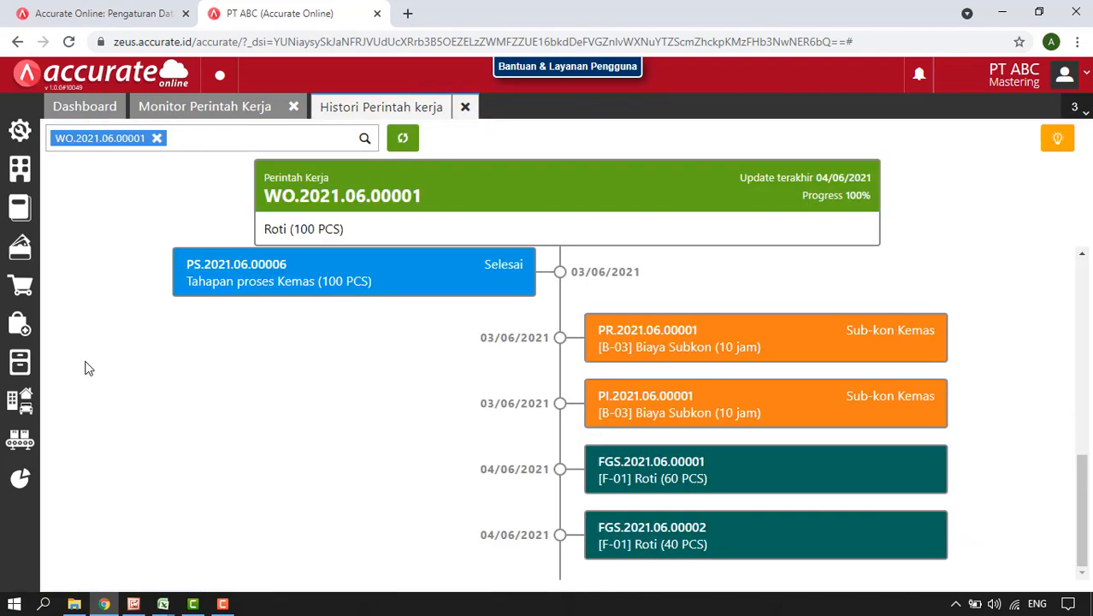
Start a new sales invoice (Faktur Penjualan) for customer Toko Roti ABC dated 30/06/2021
{"action": "left_click", "coordinate": [23, 293]}
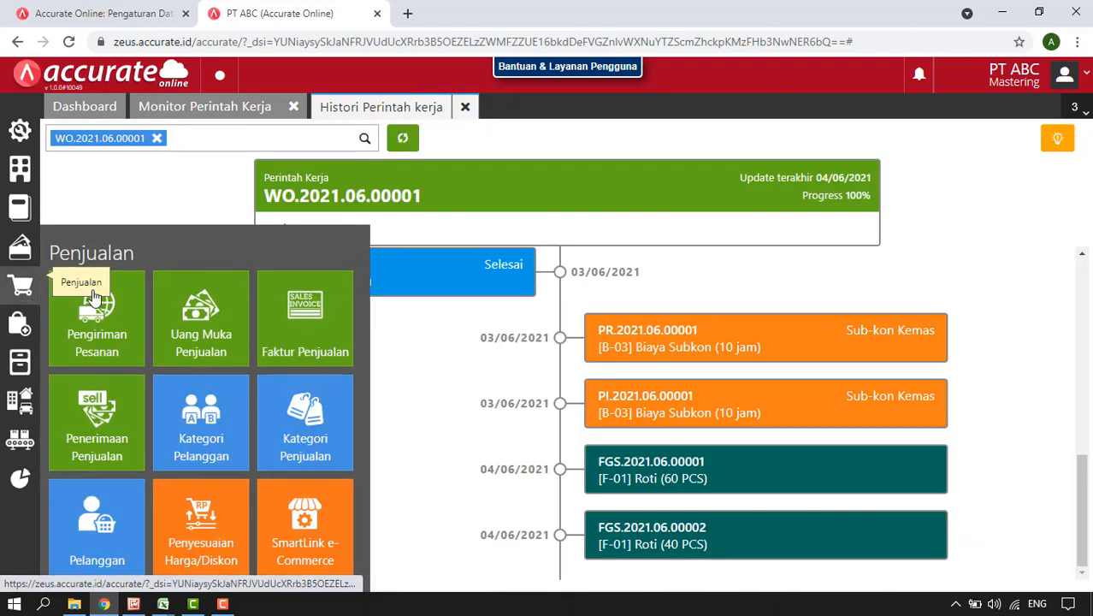
{"action": "left_click", "coordinate": [321, 339]}
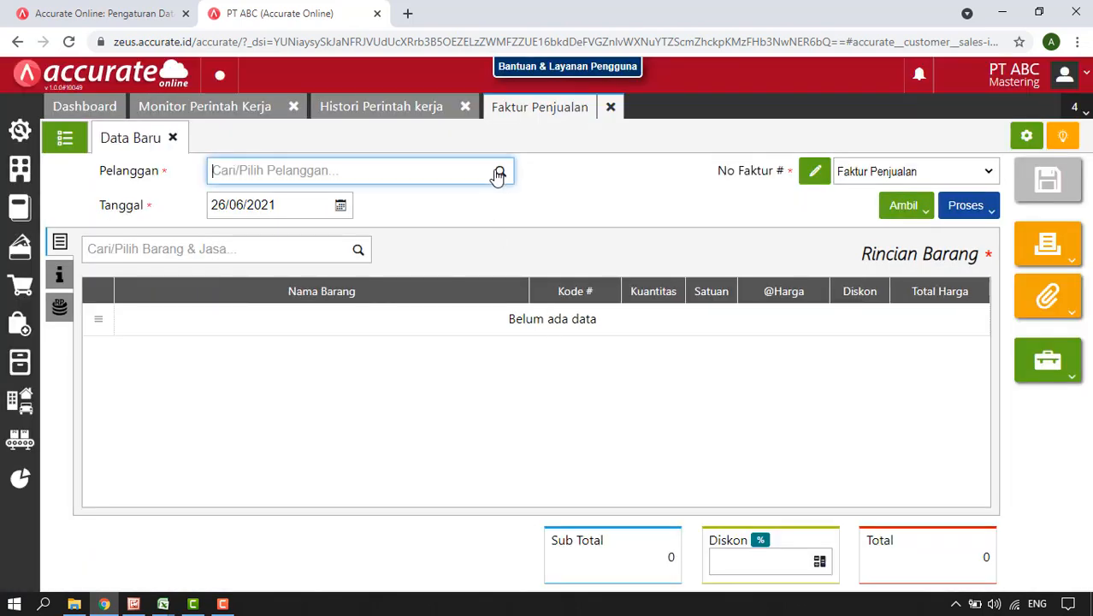
{"action": "left_click", "coordinate": [498, 174]}
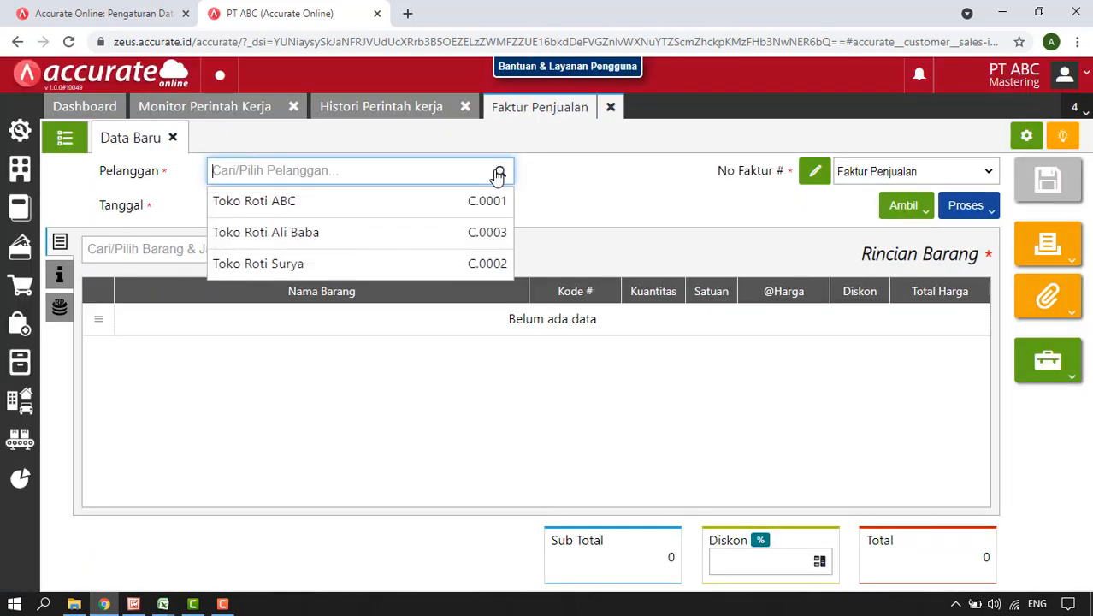
{"action": "left_click", "coordinate": [322, 212]}
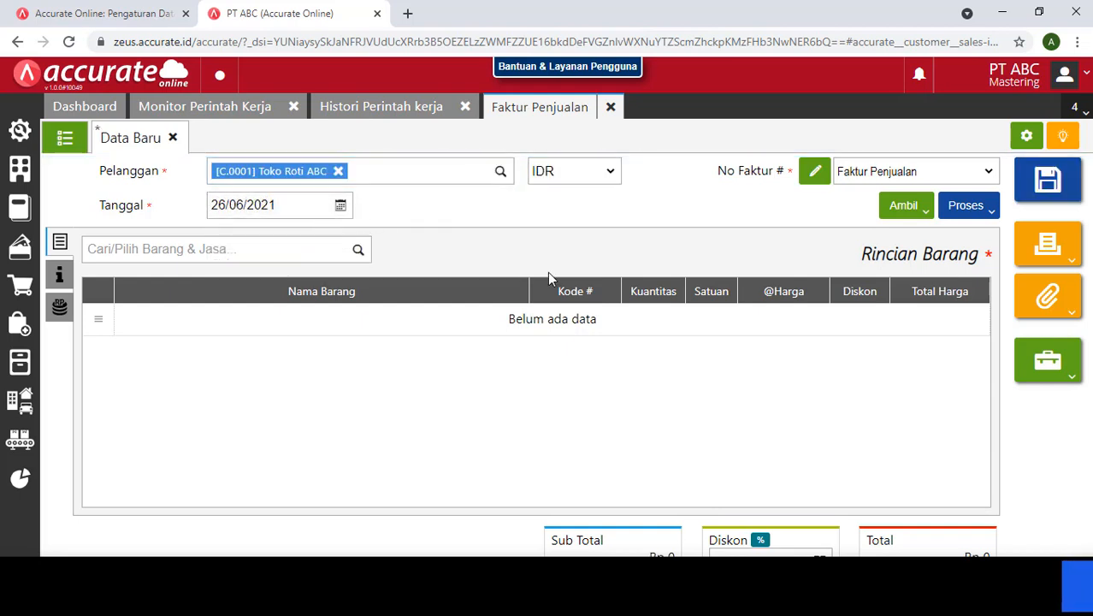
{"action": "left_click", "coordinate": [341, 205]}
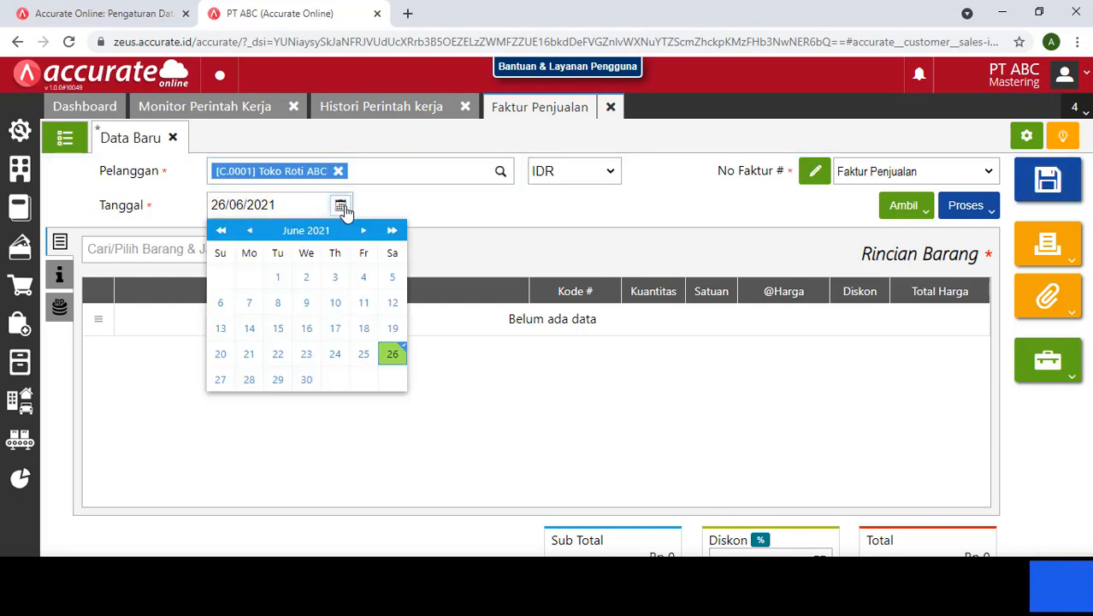
{"action": "left_click", "coordinate": [306, 379]}
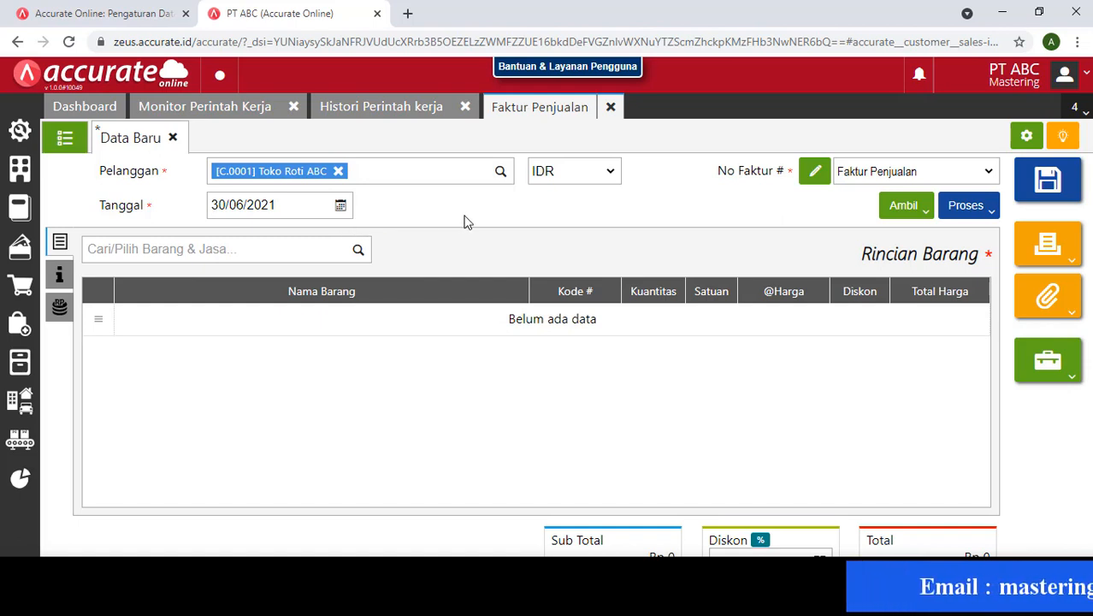
Add 100 PCS of the item Roti to the sales invoice and save it
{"action": "left_click", "coordinate": [358, 253]}
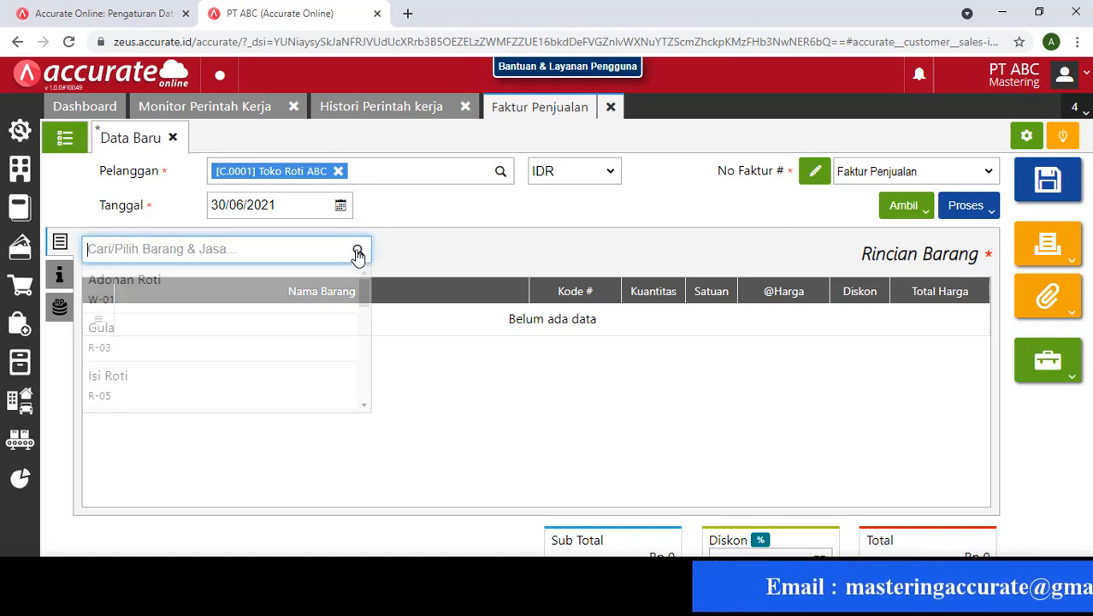
{"action": "scroll", "coordinate": [231, 342], "scroll_direction": "down", "scroll_amount": 1}
{"action": "scroll", "coordinate": [231, 342], "scroll_direction": "down", "scroll_amount": 5}
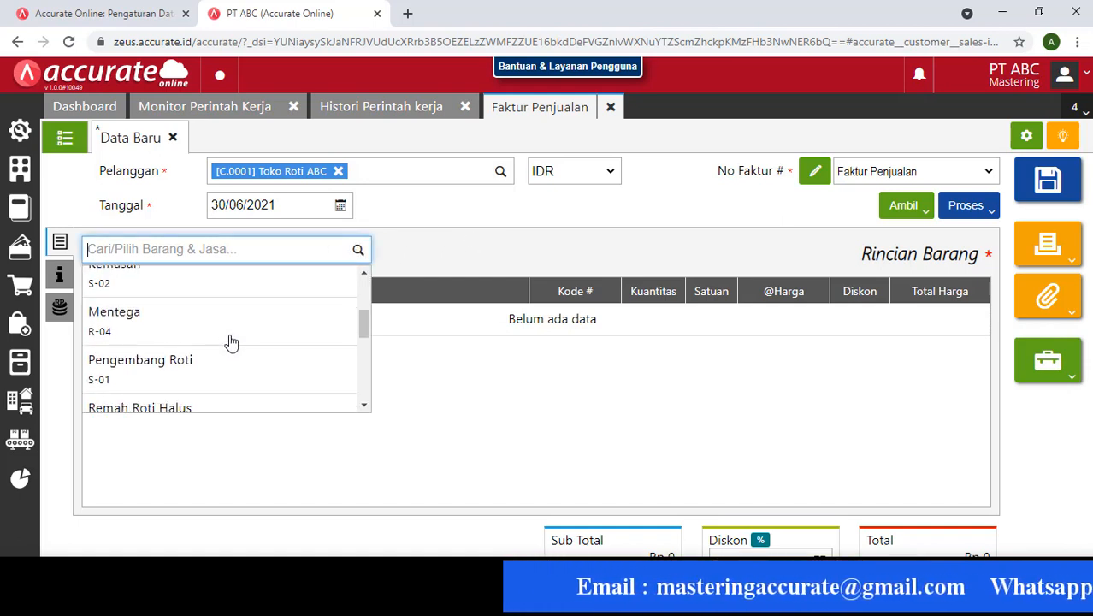
{"action": "left_click", "coordinate": [181, 366]}
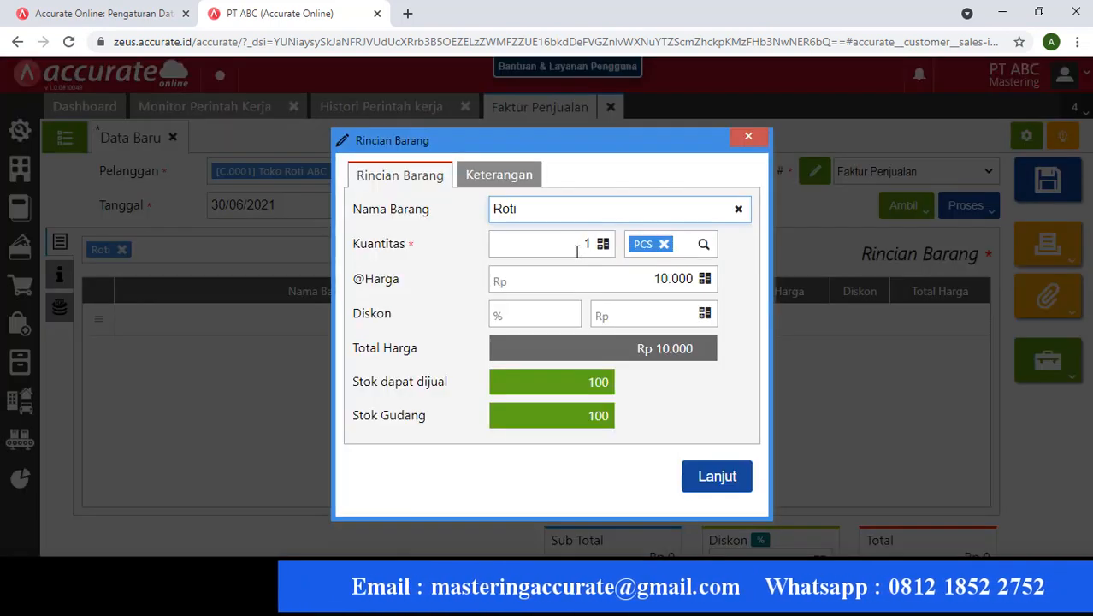
{"action": "left_click", "coordinate": [599, 250]}
{"action": "type", "text": "100"}
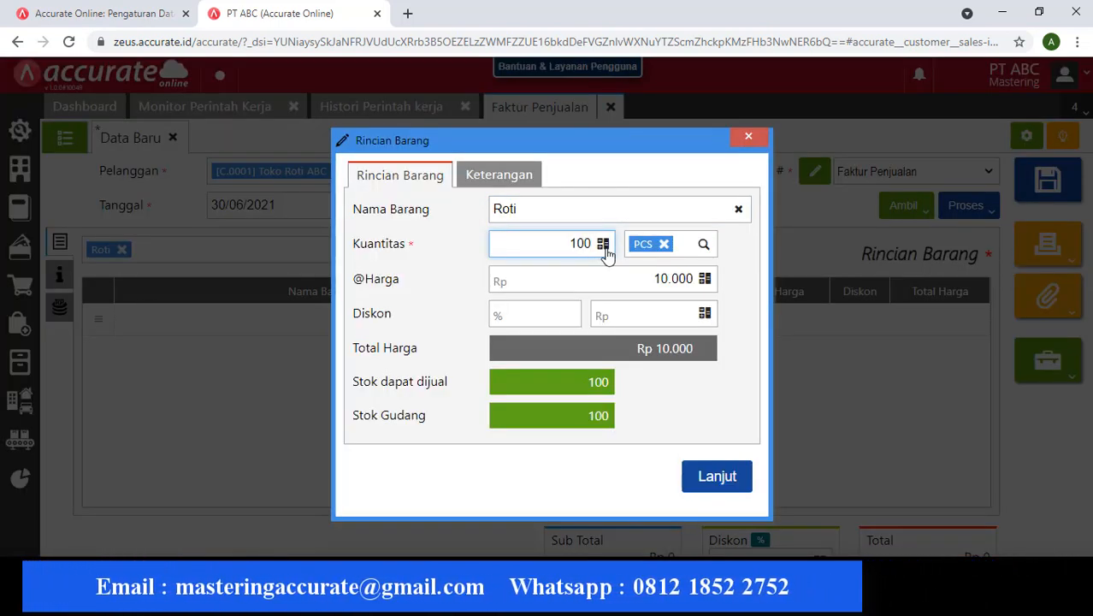
{"action": "left_click", "coordinate": [747, 482]}
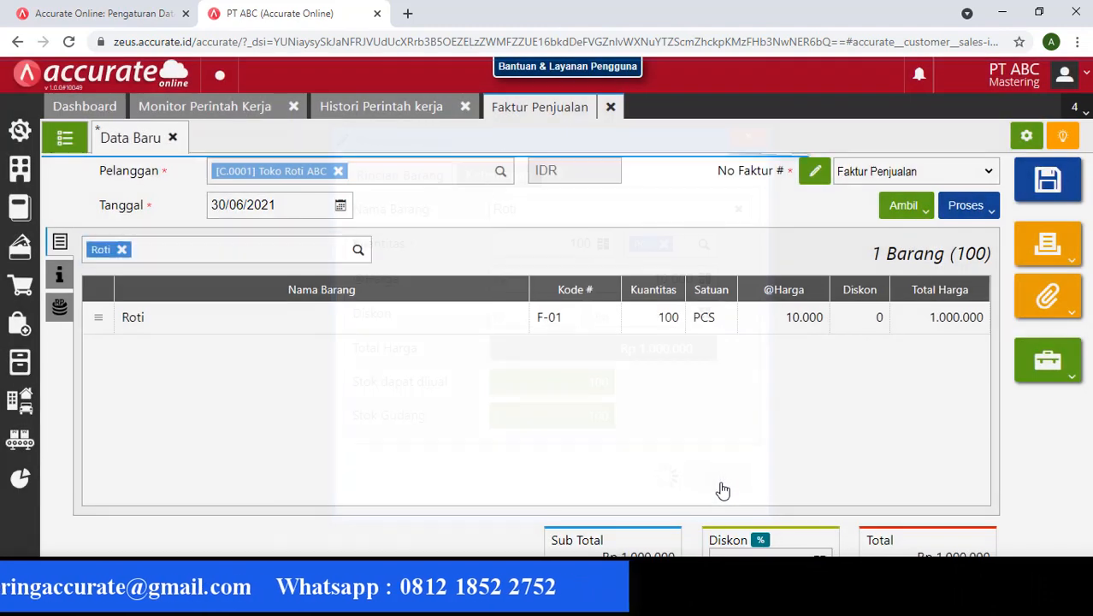
{"action": "left_click", "coordinate": [1050, 182]}
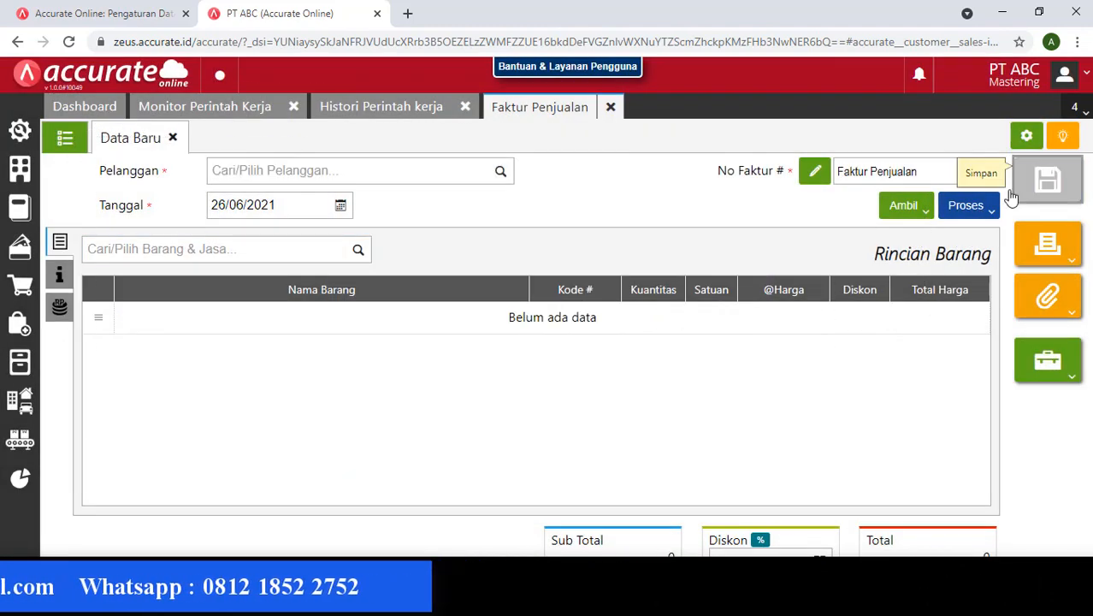
Open the saved 30/06/2021 sales invoice for Toko Roti ABC and review its journal details (Rincian Jurnal)
{"action": "left_click", "coordinate": [65, 139]}
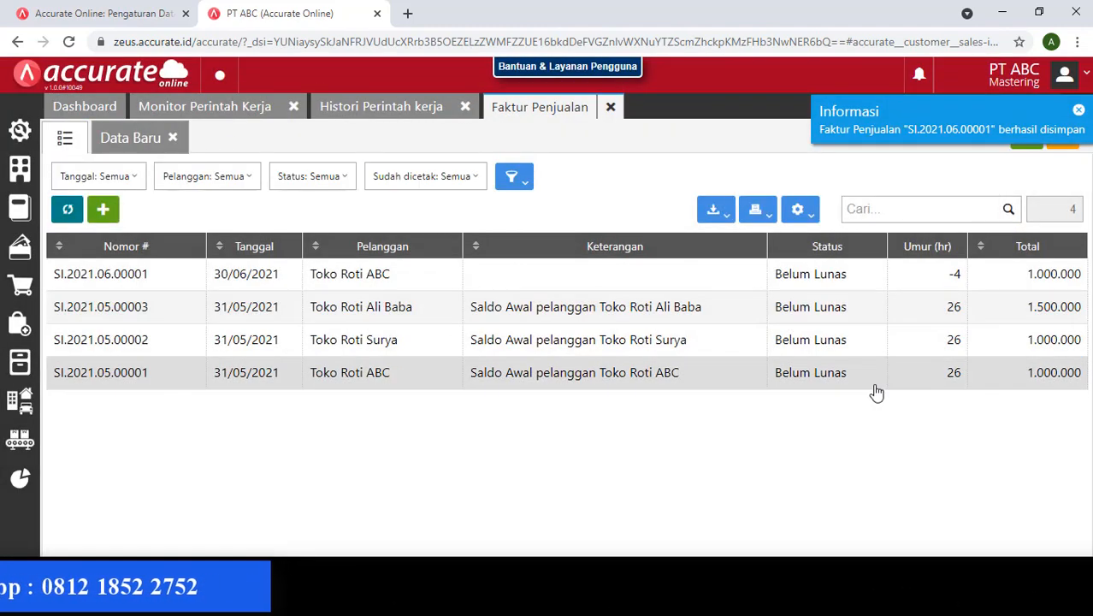
{"action": "left_click", "coordinate": [515, 279]}
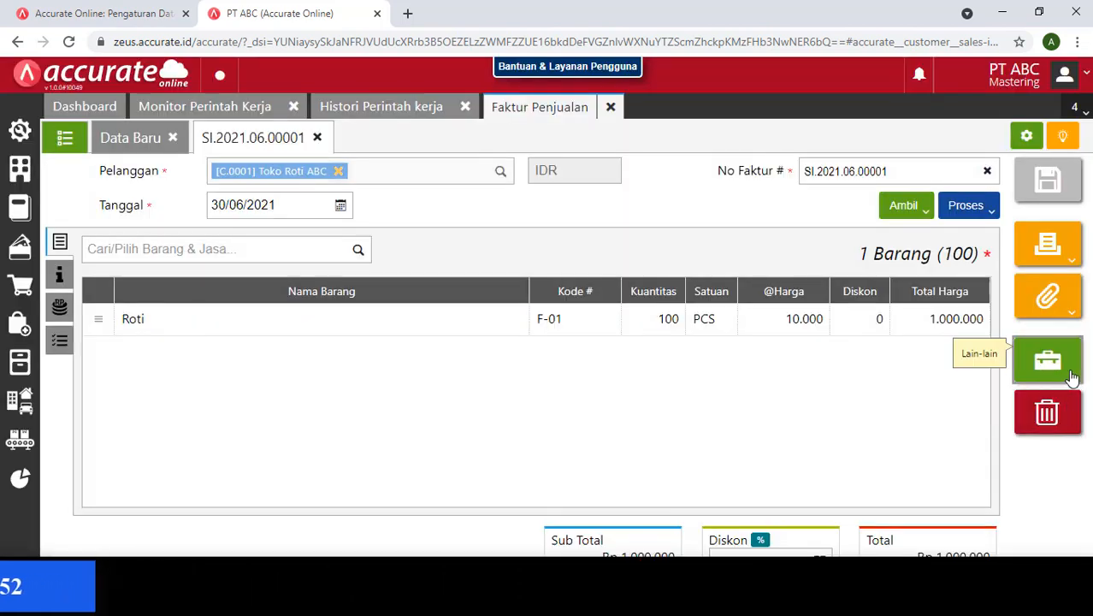
{"action": "left_click", "coordinate": [1050, 362]}
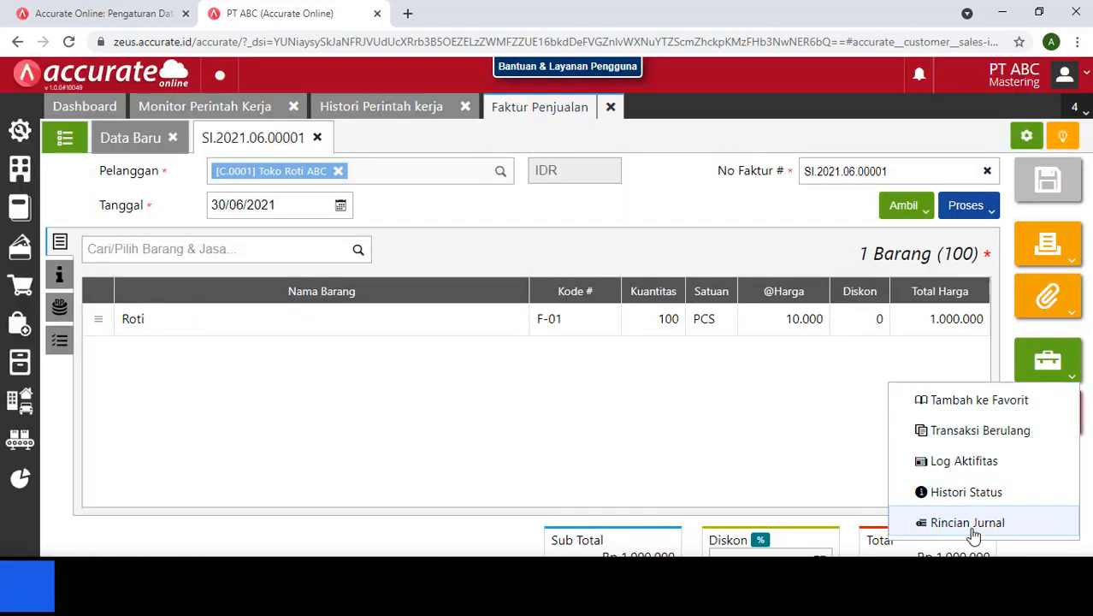
{"action": "left_click", "coordinate": [941, 523]}
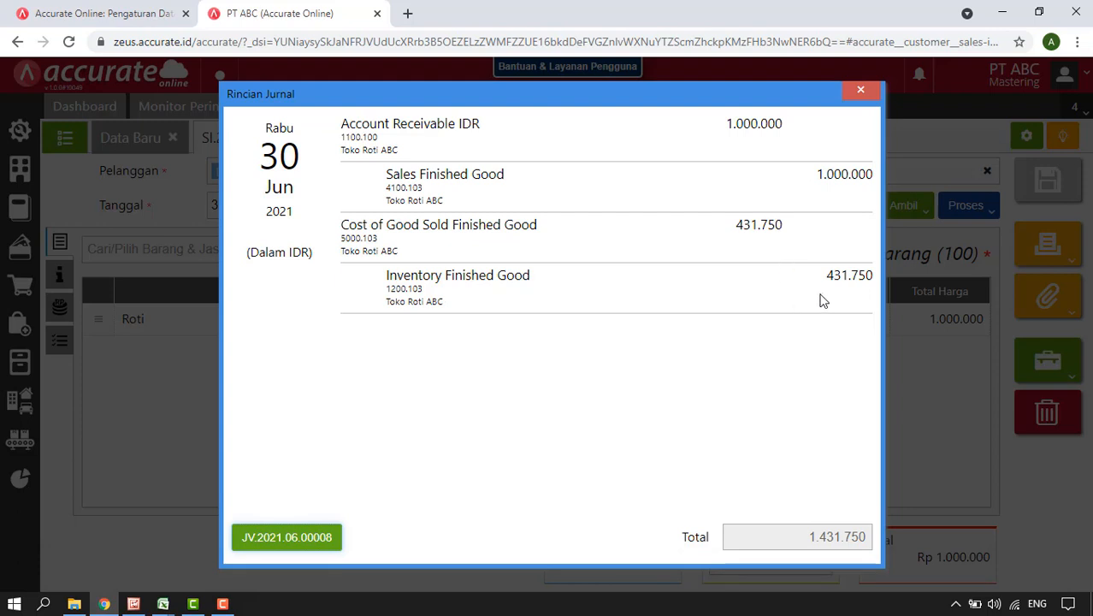
{"action": "left_click", "coordinate": [861, 93]}
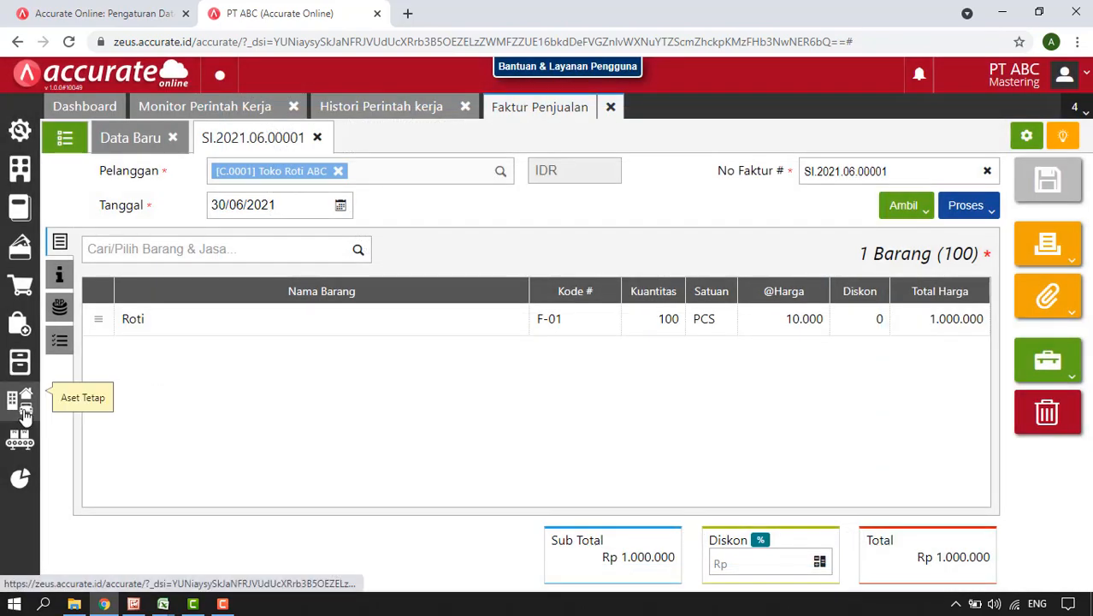
Check the total production cost in the Roti production formula (Formula Produksi), then close the form
{"action": "left_click", "coordinate": [21, 400]}
{"action": "left_click", "coordinate": [20, 441]}
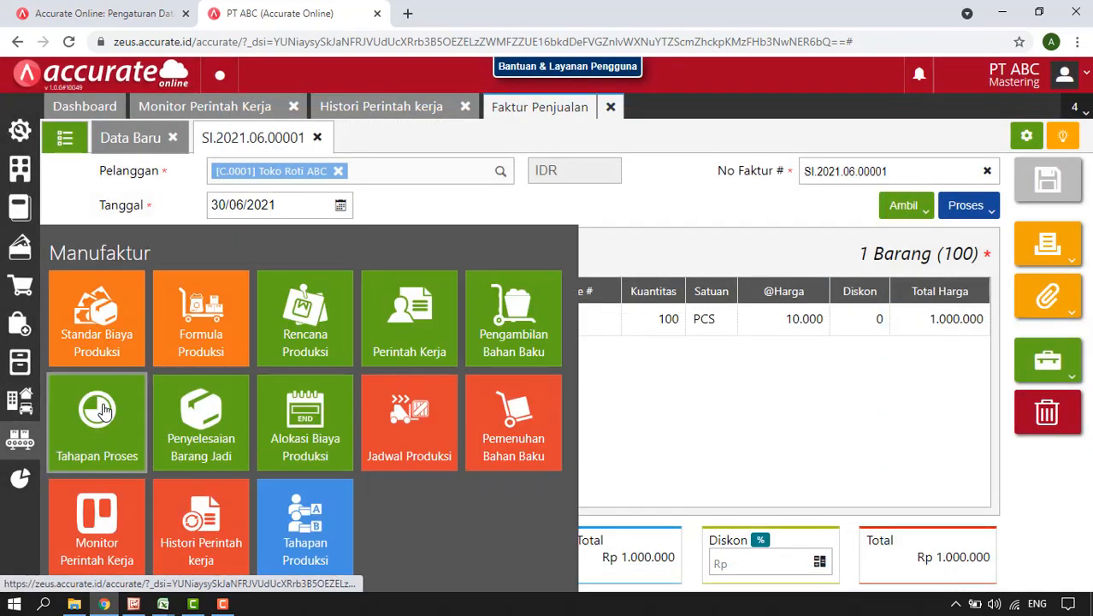
{"action": "left_click", "coordinate": [187, 345]}
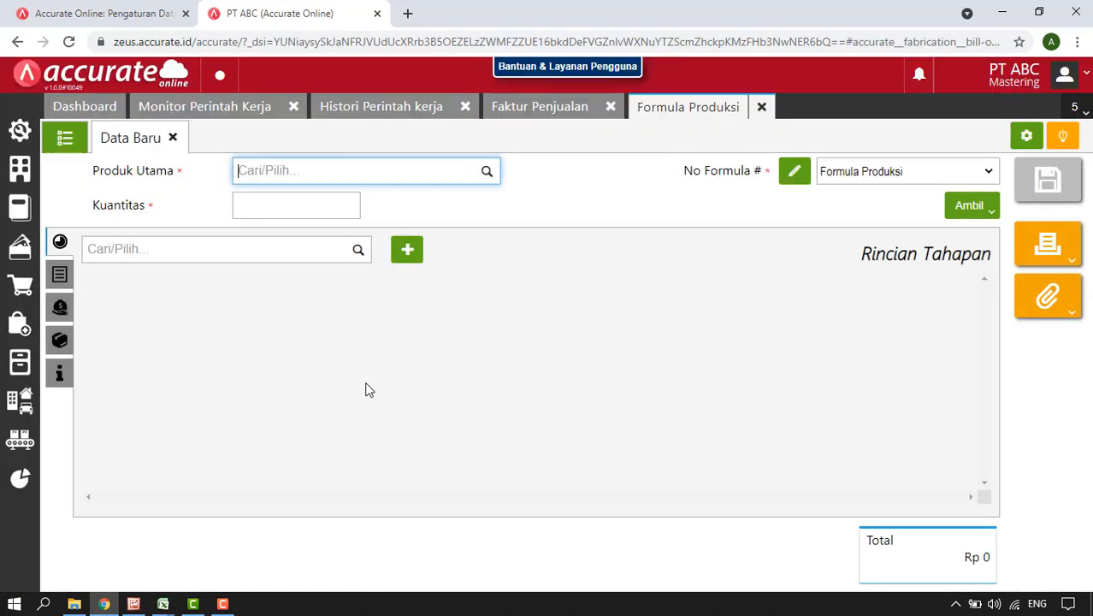
{"action": "left_click", "coordinate": [65, 139]}
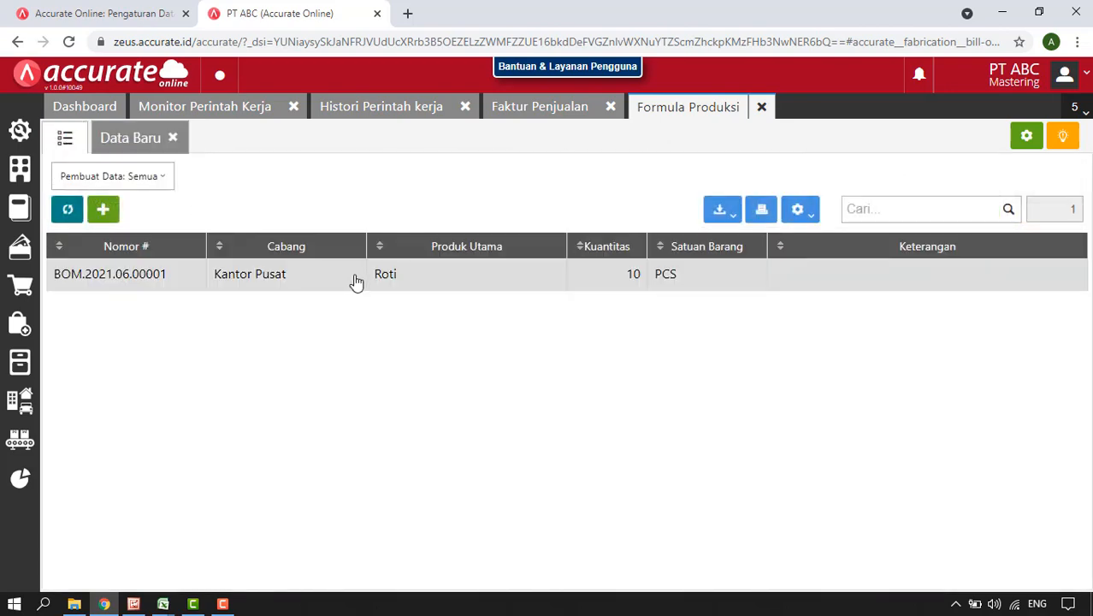
{"action": "left_click", "coordinate": [356, 282]}
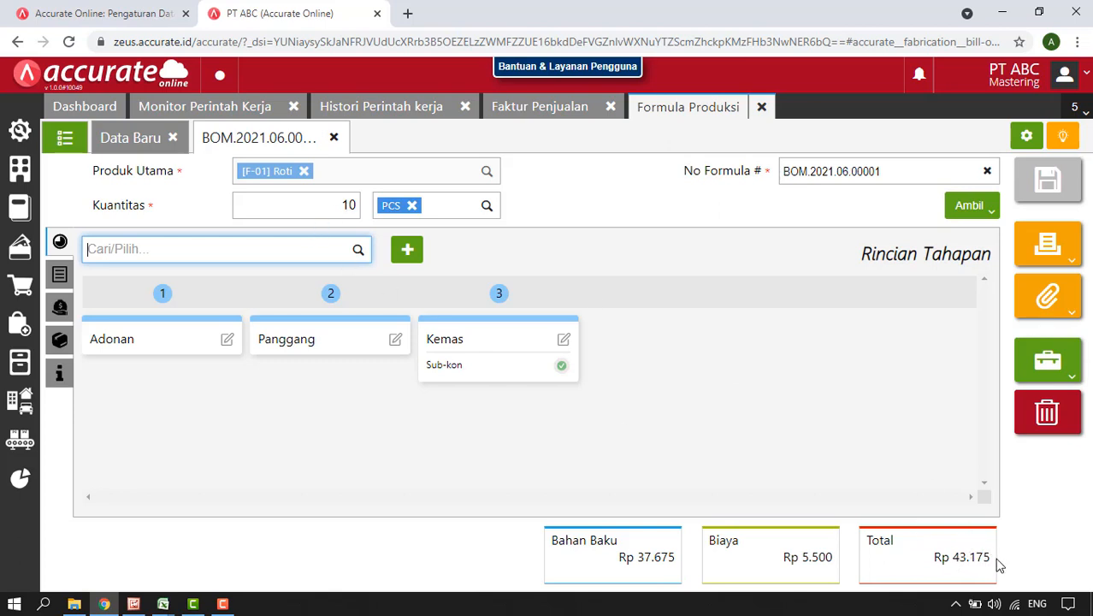
{"action": "left_click", "coordinate": [761, 107]}
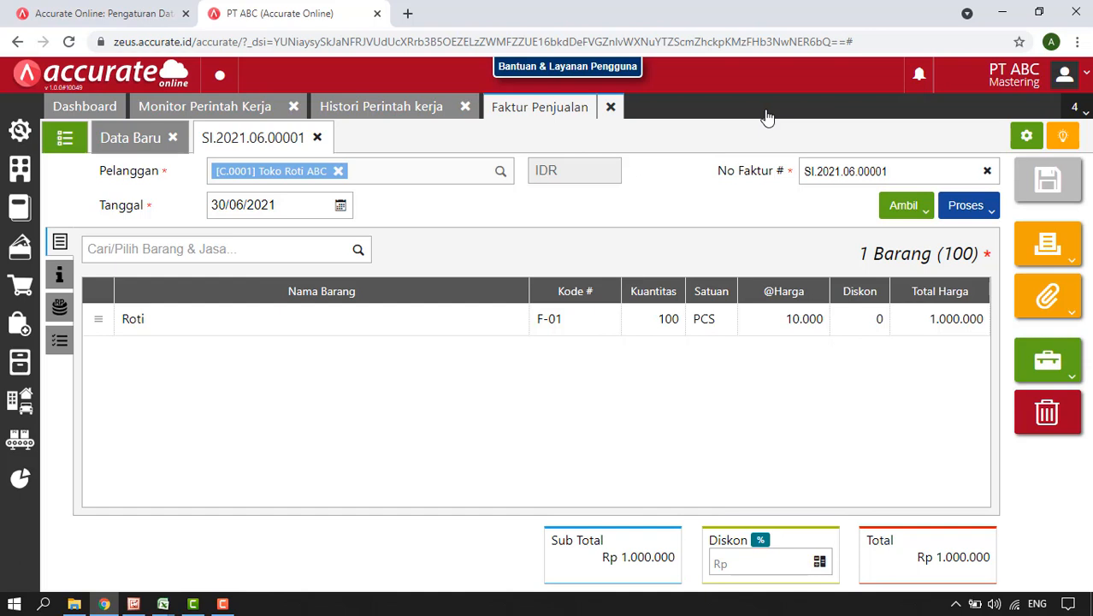
Close the Faktur Penjualan, Histori Perintah kerja and Monitor Perintah Kerja forms
{"action": "left_click", "coordinate": [611, 106]}
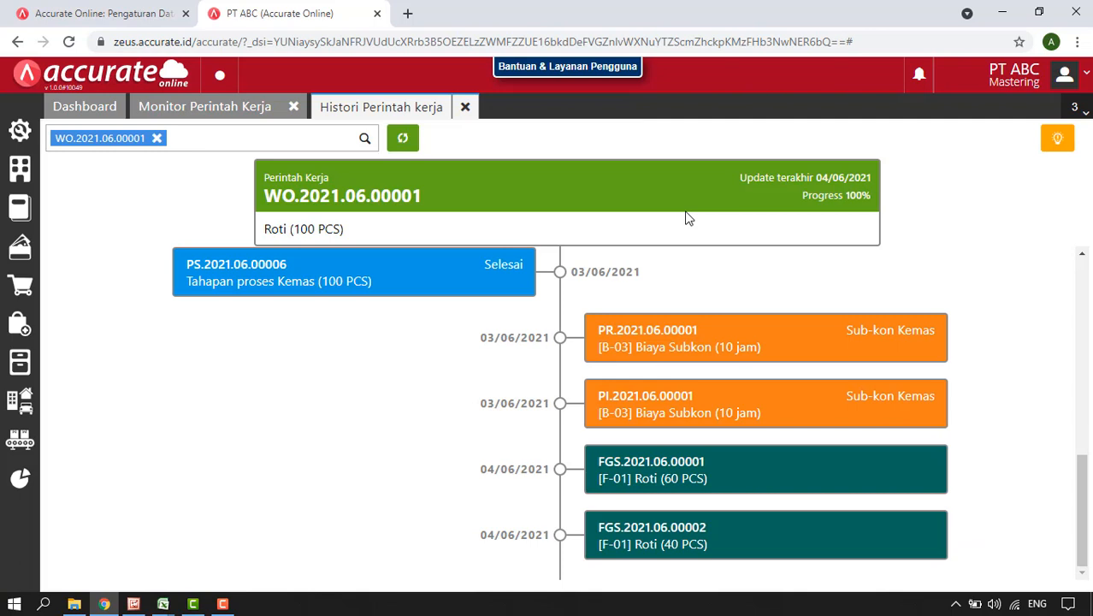
{"action": "left_click", "coordinate": [466, 107]}
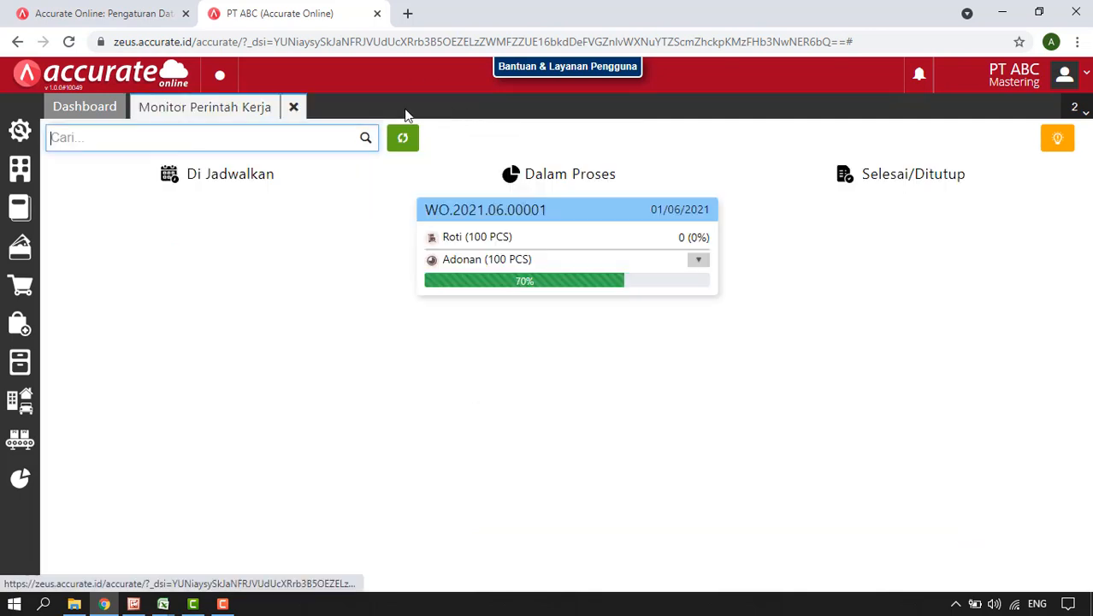
{"action": "left_click", "coordinate": [293, 107]}
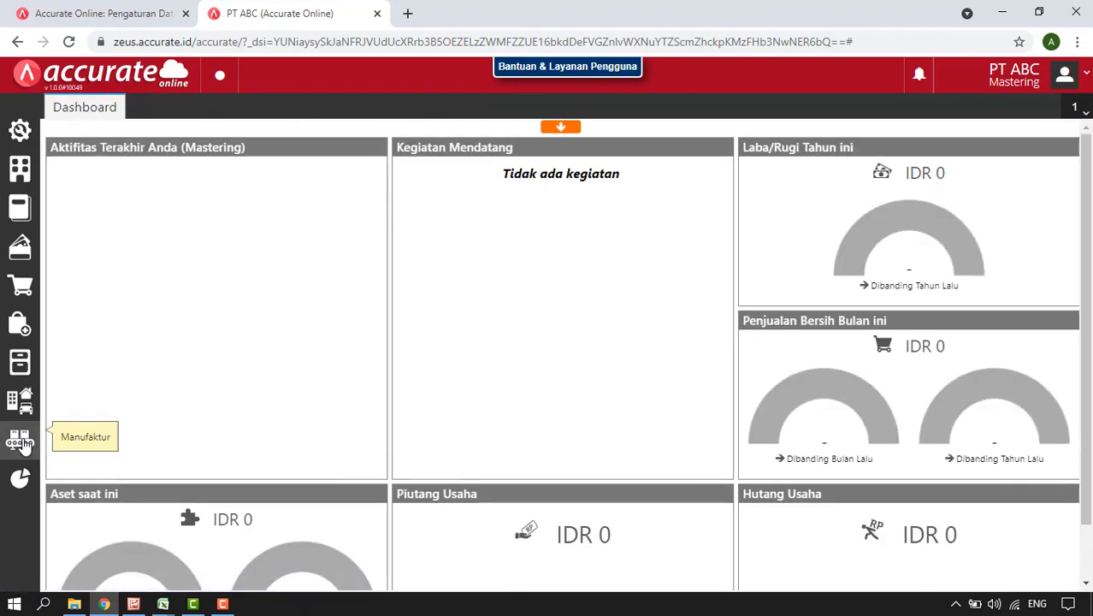
Run and save the month-end process (Proses Akhir Bulan) for Juni 2021, continuing despite the early-closing notice
{"action": "left_click", "coordinate": [21, 171]}
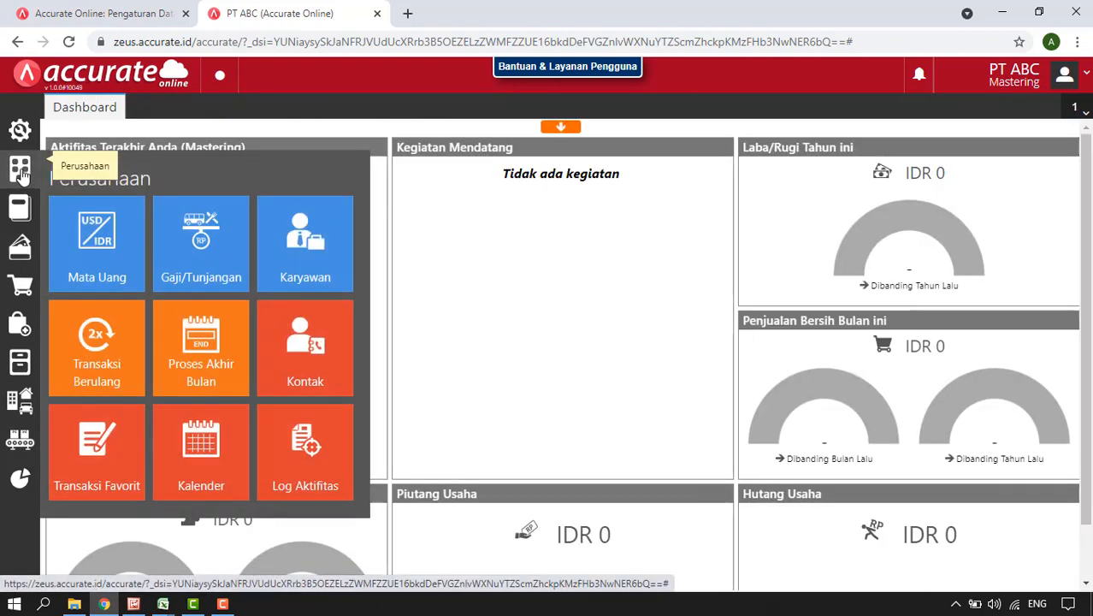
{"action": "left_click", "coordinate": [211, 366]}
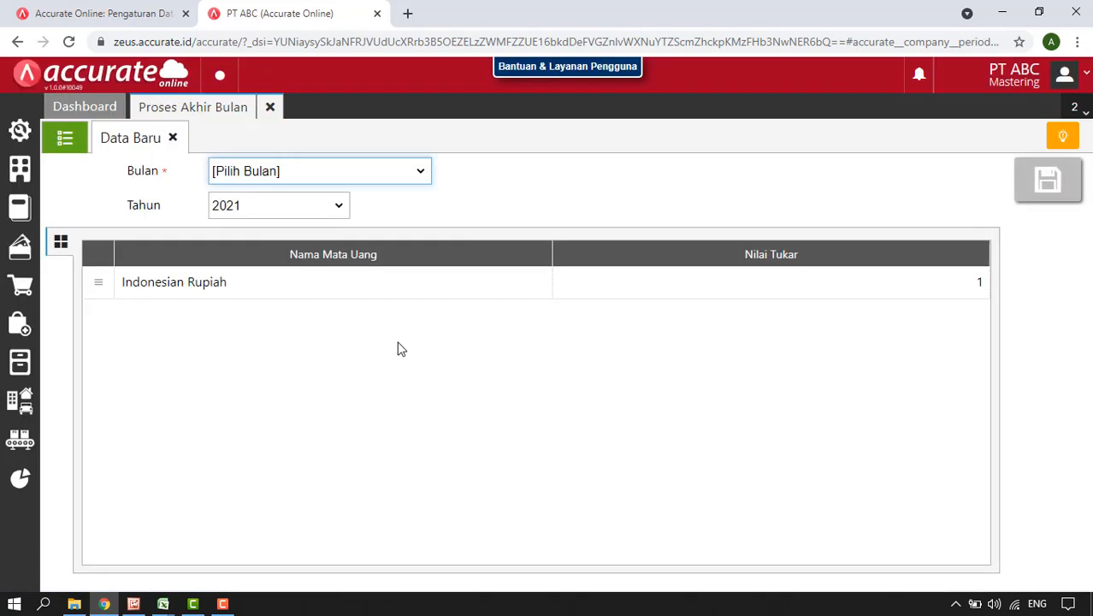
{"action": "left_click", "coordinate": [415, 172]}
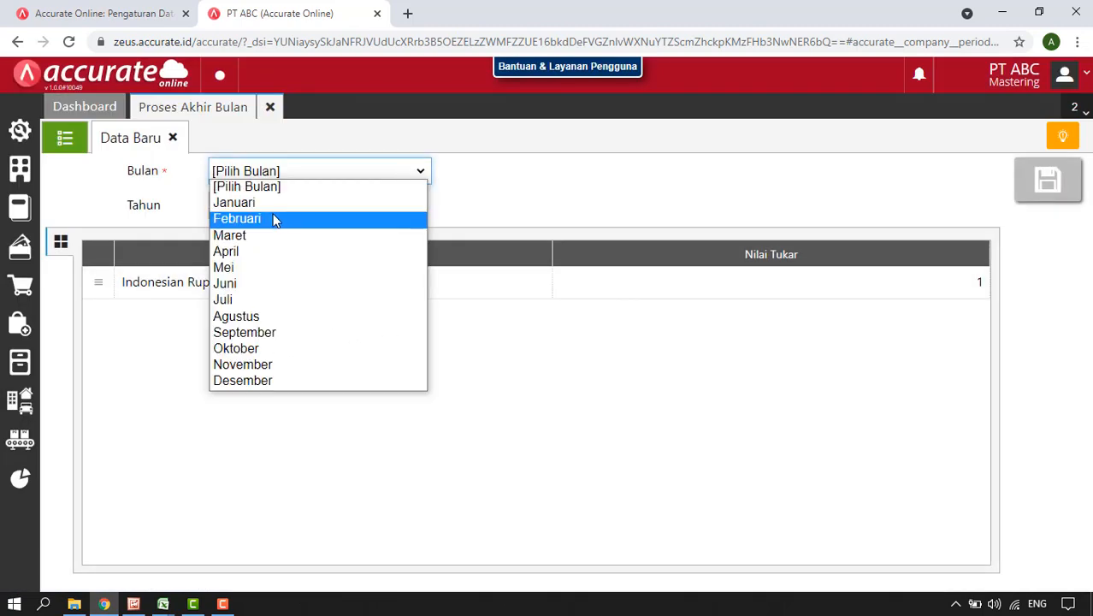
{"action": "left_click", "coordinate": [239, 287]}
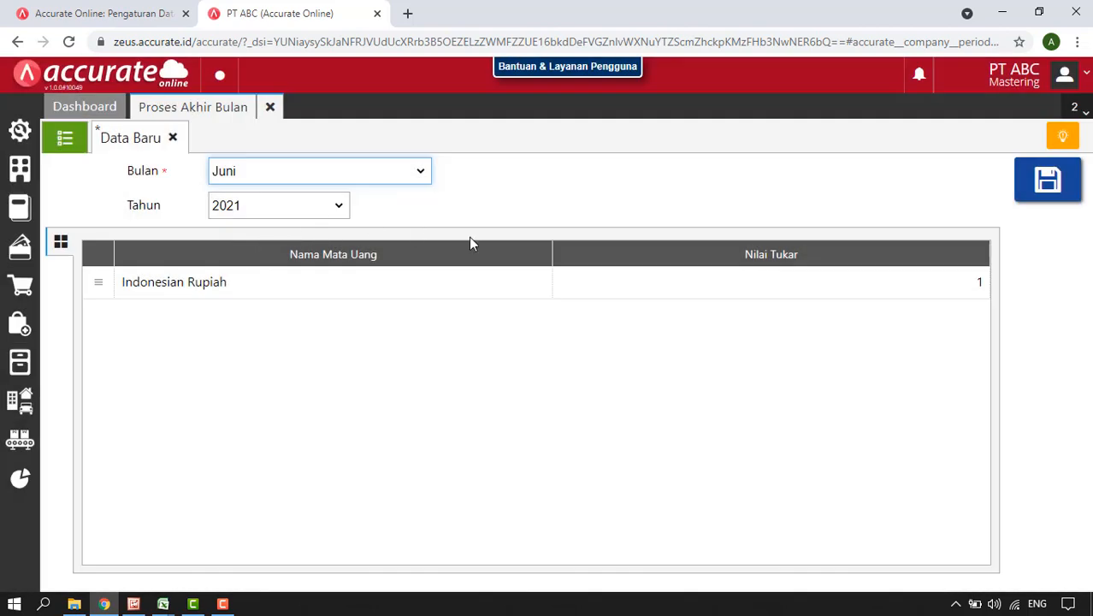
{"action": "left_click", "coordinate": [1049, 180]}
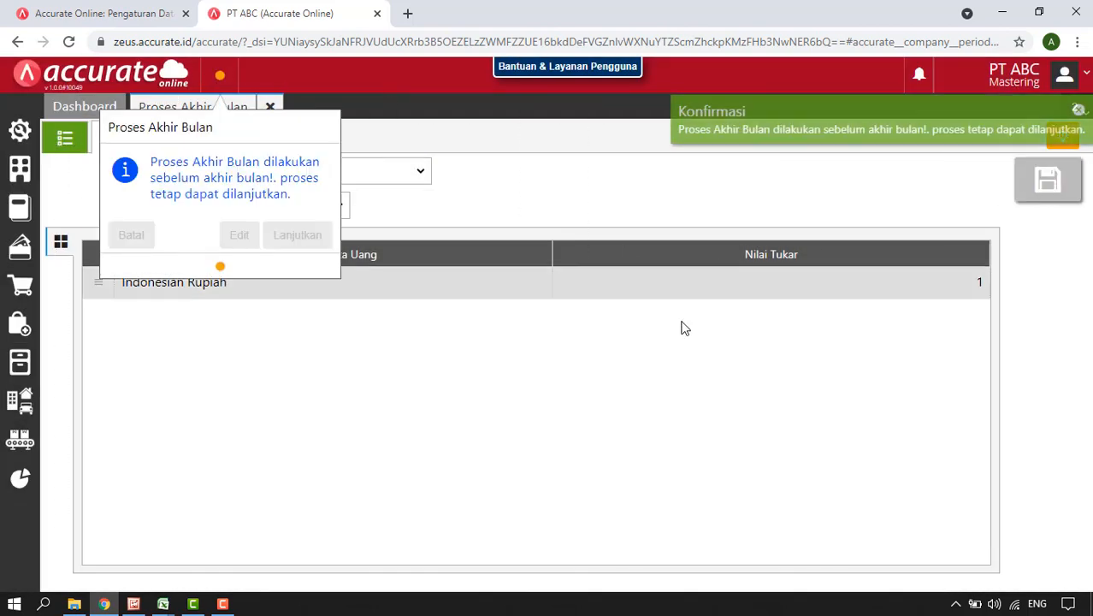
{"action": "left_click", "coordinate": [297, 236]}
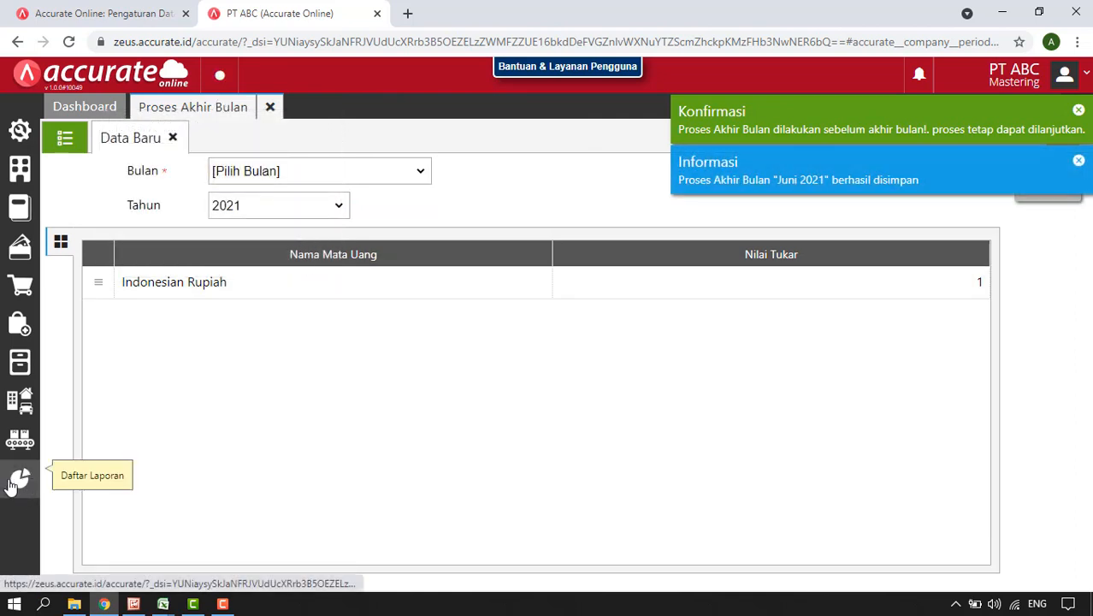
Display the Laba/Rugi (Standar) report for 01/06/2021 to 30/06/2021 across all branches and enlarge it for reading
{"action": "mouse_move", "coordinate": [24, 484]}
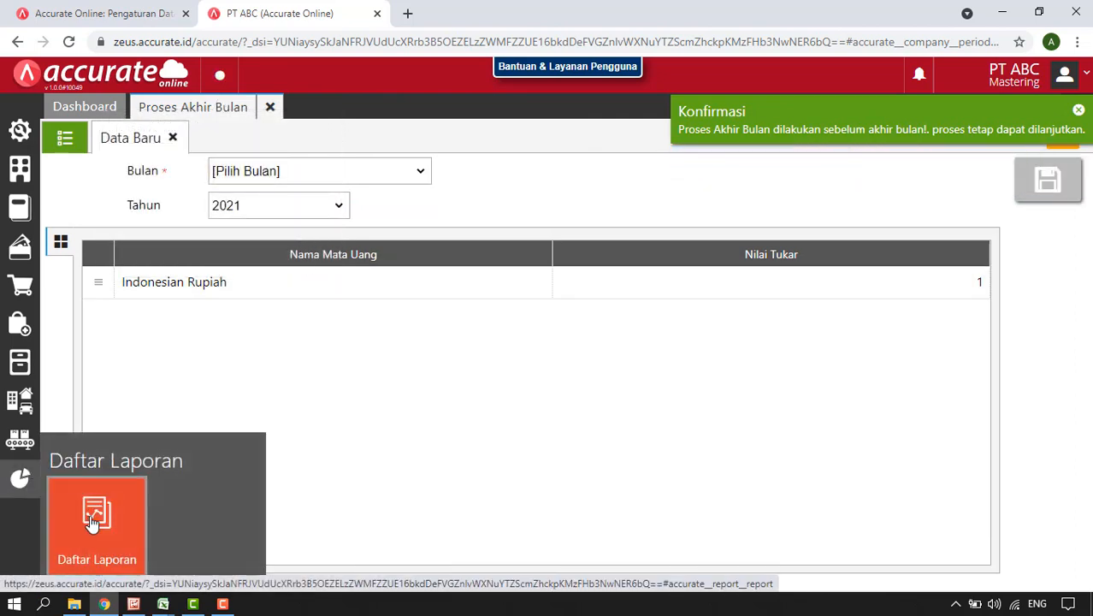
{"action": "left_click", "coordinate": [93, 525]}
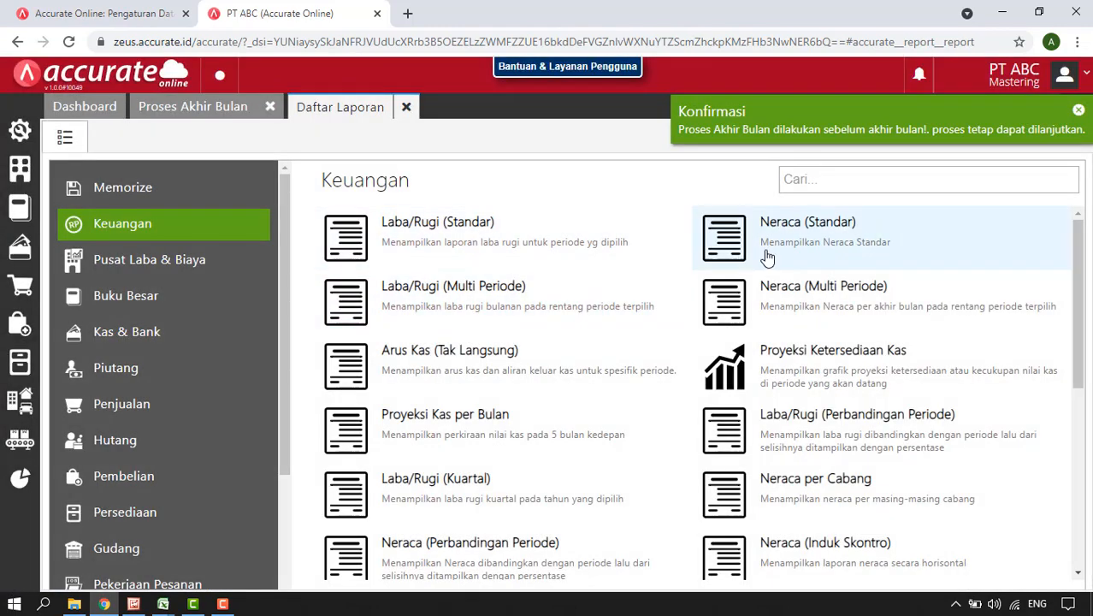
{"action": "left_click", "coordinate": [472, 243]}
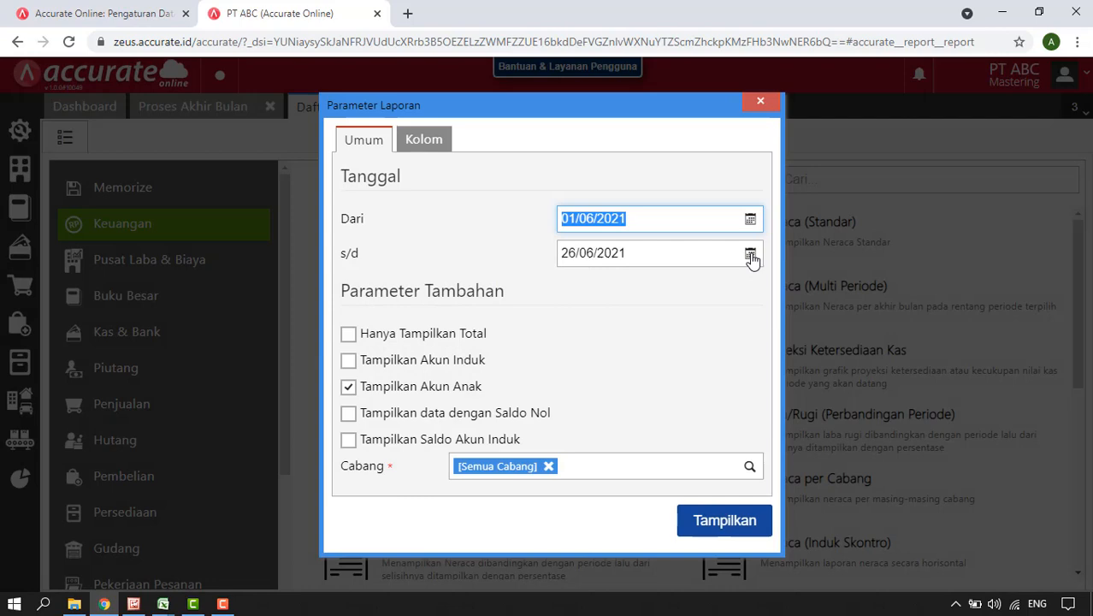
{"action": "left_click", "coordinate": [751, 255]}
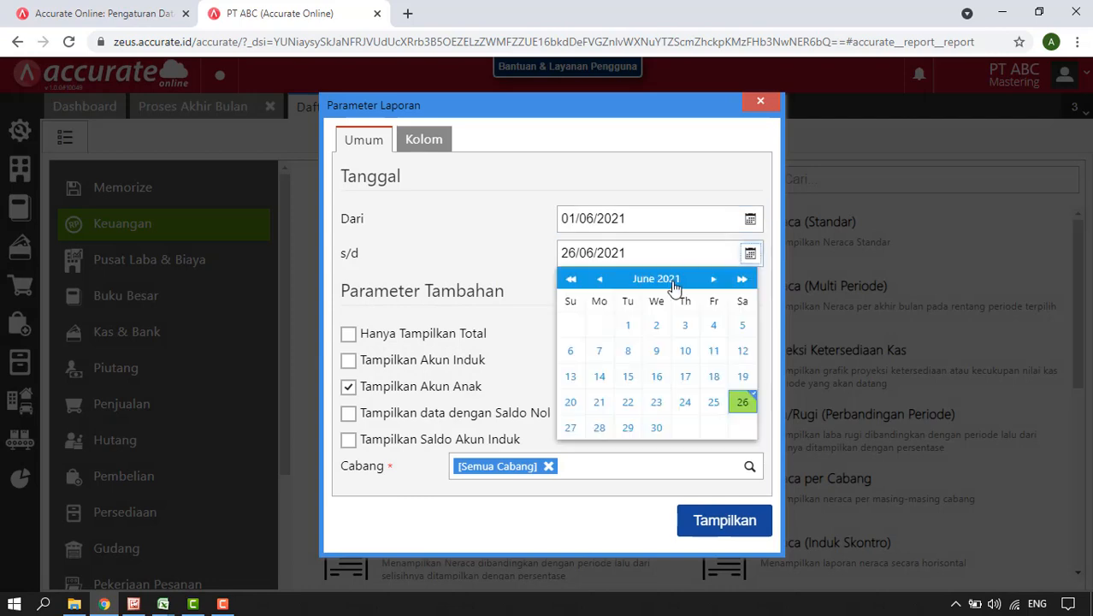
{"action": "left_click", "coordinate": [659, 429]}
{"action": "left_click", "coordinate": [715, 524]}
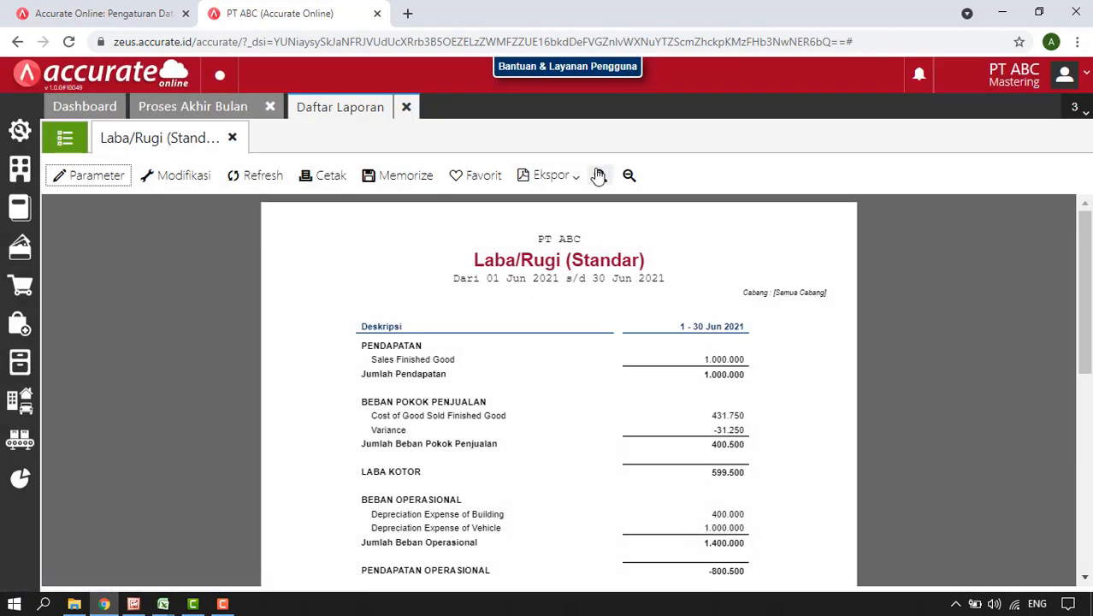
{"action": "left_click", "coordinate": [600, 177]}
{"action": "left_click", "coordinate": [600, 177]}
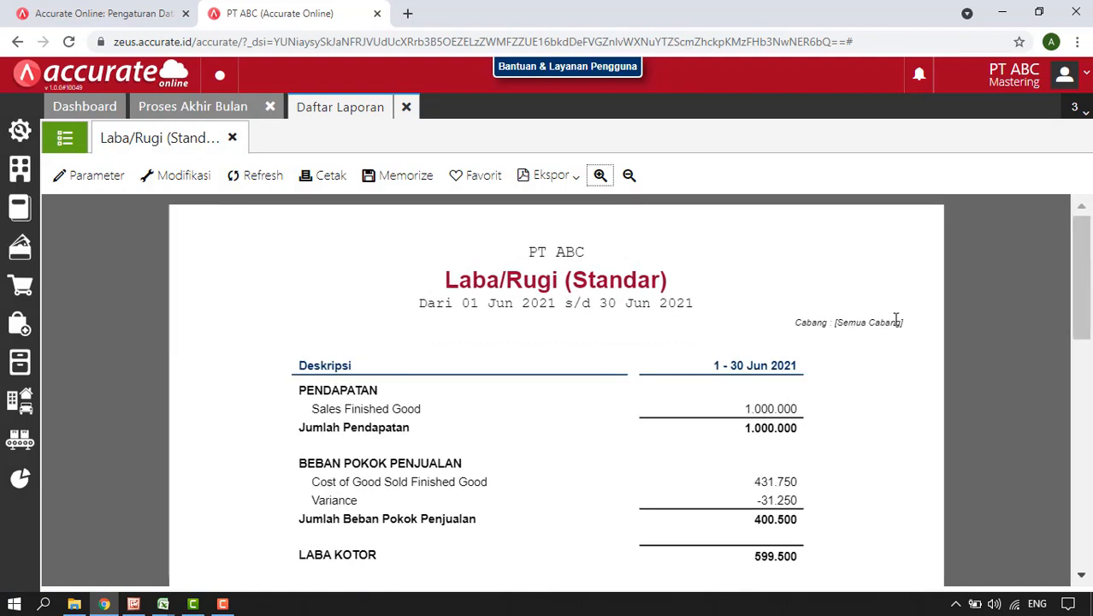
{"action": "scroll", "coordinate": [838, 322], "scroll_direction": "down", "scroll_amount": 2}
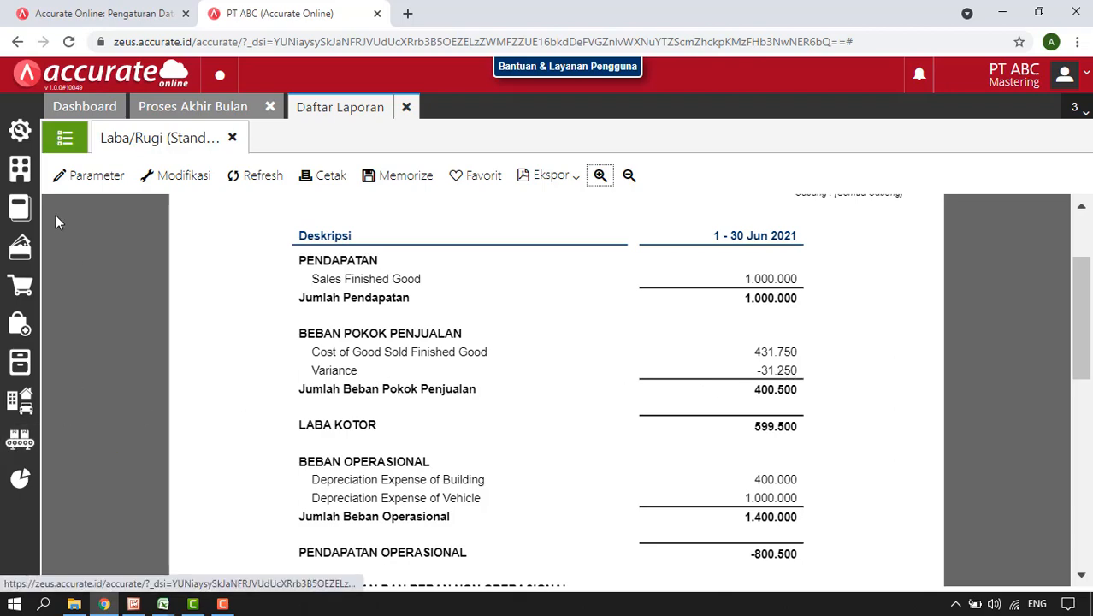
Display the Rincian Perintah Kerja report from the Manufaktur category for 01/06/2021 to 30/06/2021, branch Kantor Pusat
{"action": "left_click", "coordinate": [67, 141]}
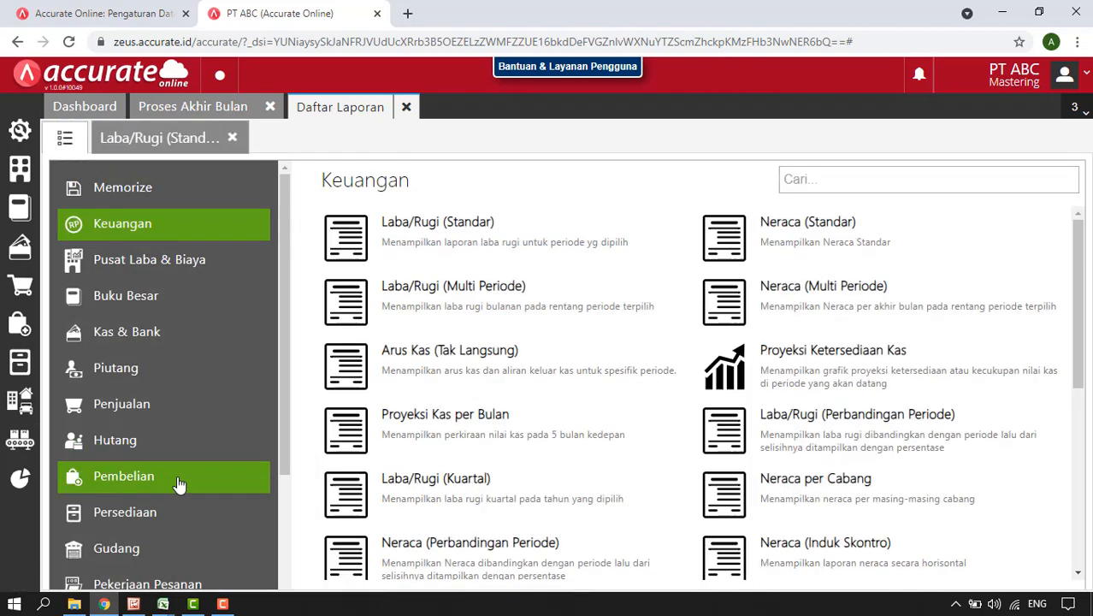
{"action": "scroll", "coordinate": [175, 454], "scroll_direction": "down", "scroll_amount": 1}
{"action": "scroll", "coordinate": [188, 419], "scroll_direction": "down", "scroll_amount": 1}
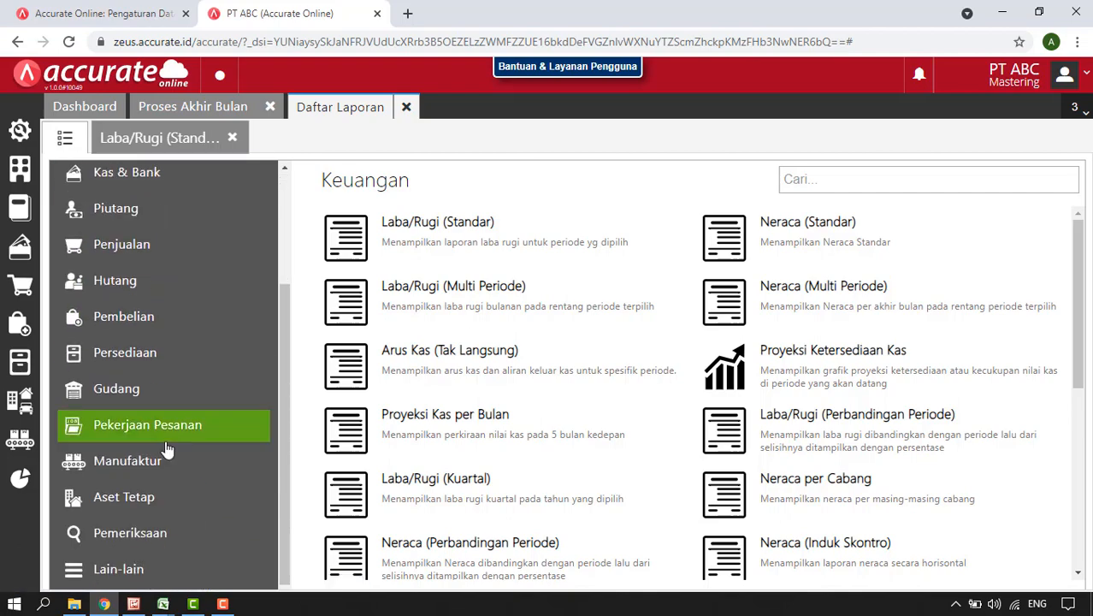
{"action": "left_click", "coordinate": [151, 462]}
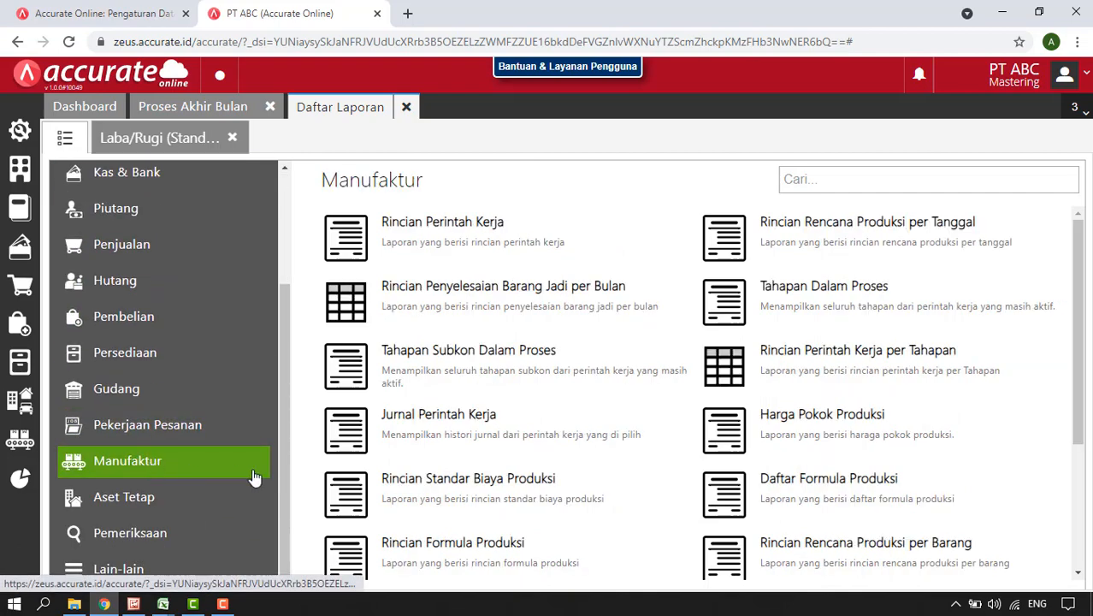
{"action": "left_click", "coordinate": [473, 239]}
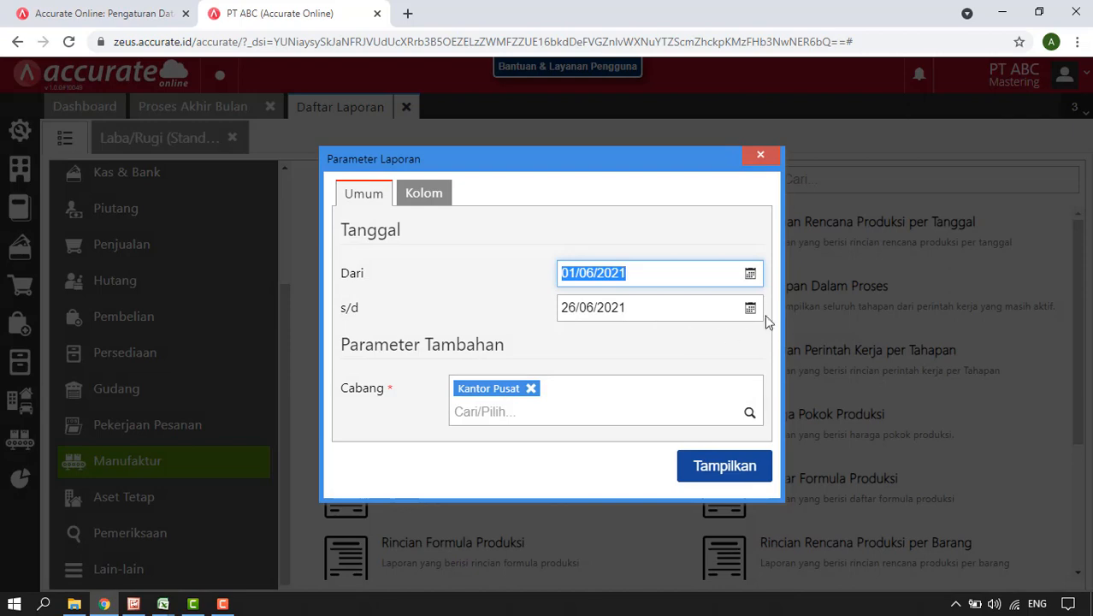
{"action": "left_click", "coordinate": [749, 306]}
{"action": "scroll", "coordinate": [675, 376], "scroll_direction": "down", "scroll_amount": 1}
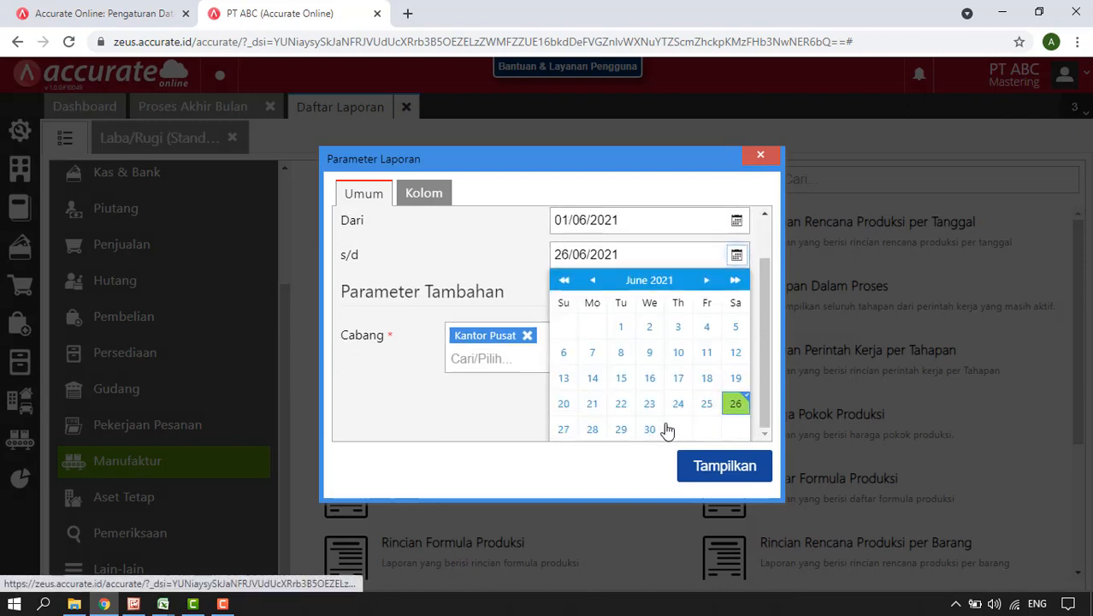
{"action": "left_click", "coordinate": [649, 429]}
{"action": "left_click", "coordinate": [723, 475]}
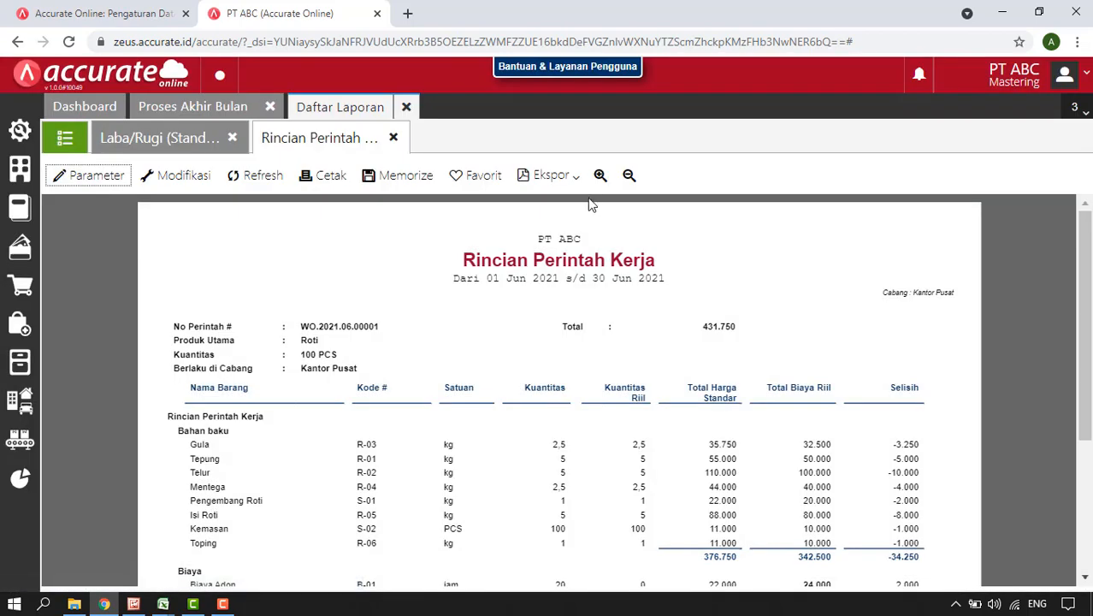
Examine the cost differences (Selisih) in the Rincian Perintah Kerja report and compare their total with Variance in the Laba/Rugi report
{"action": "left_click", "coordinate": [599, 176]}
{"action": "scroll", "coordinate": [787, 327], "scroll_direction": "down", "scroll_amount": 4}
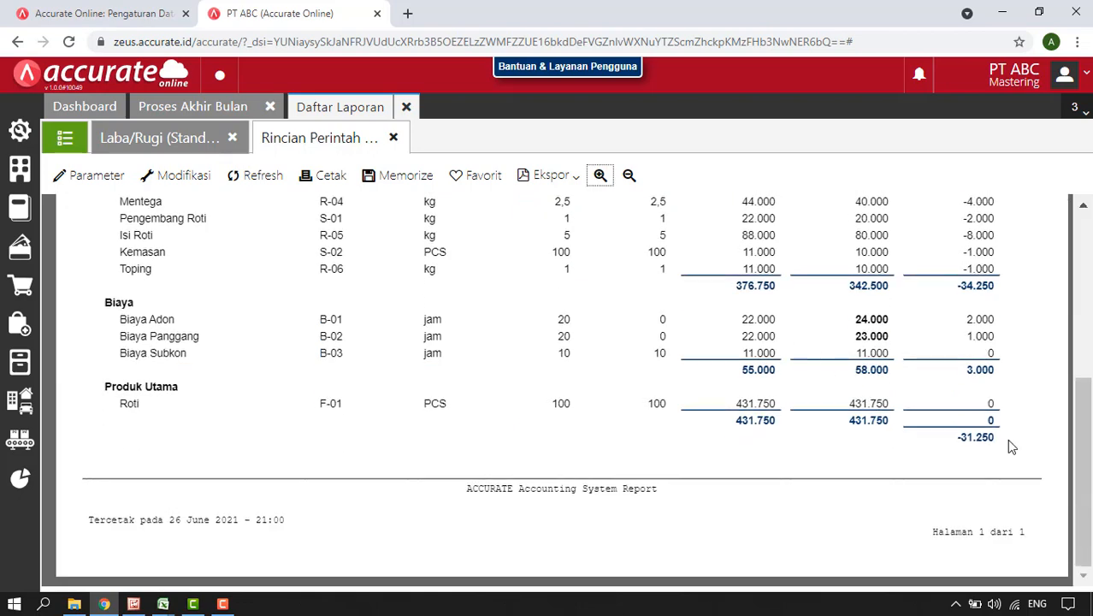
{"action": "scroll", "coordinate": [966, 436], "scroll_direction": "up", "scroll_amount": 3}
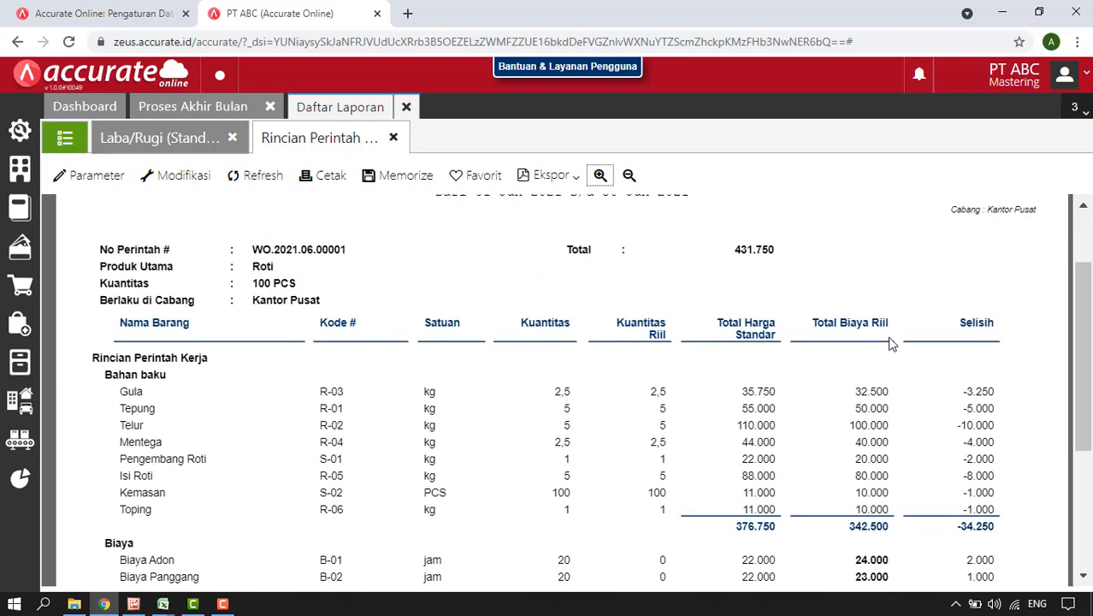
{"action": "scroll", "coordinate": [939, 402], "scroll_direction": "down", "scroll_amount": 3}
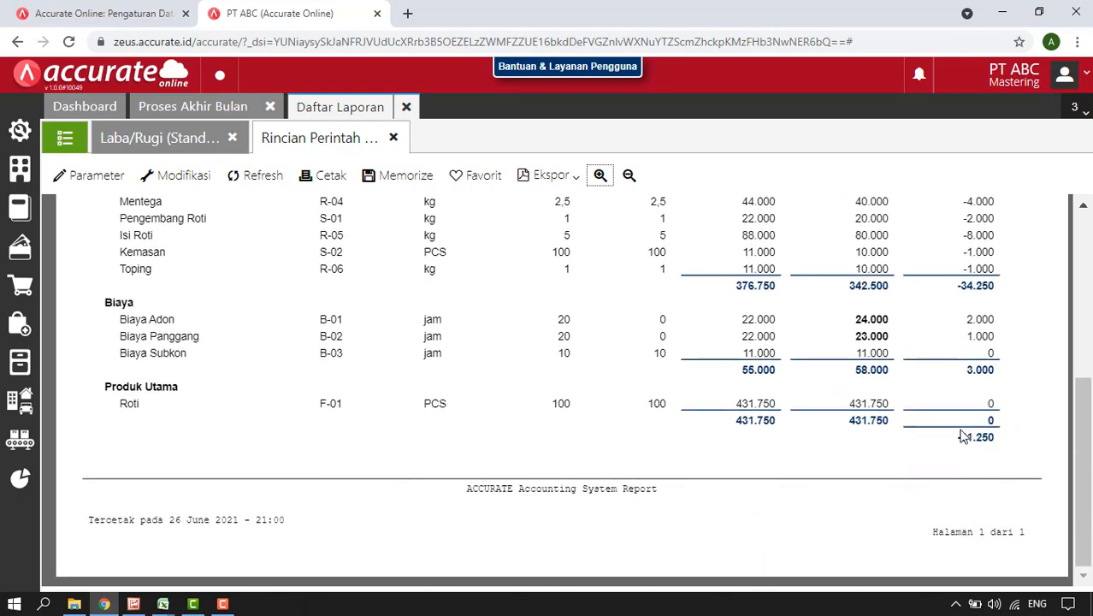
{"action": "left_click", "coordinate": [188, 138]}
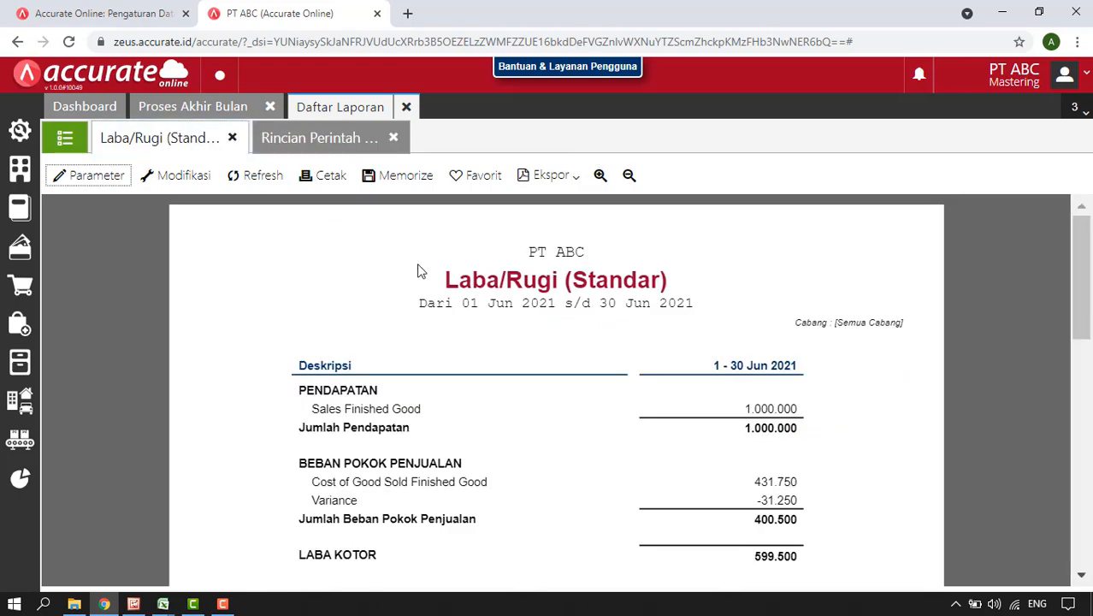
{"action": "scroll", "coordinate": [763, 321], "scroll_direction": "down", "scroll_amount": 5}
{"action": "scroll", "coordinate": [796, 384], "scroll_direction": "up", "scroll_amount": 3}
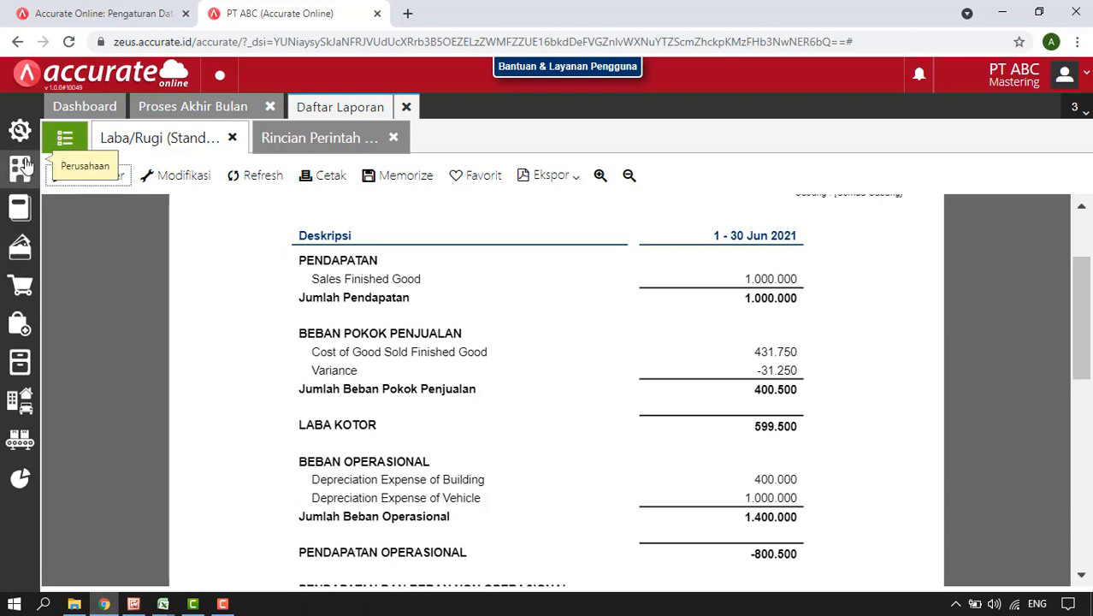
Open the company preferences (Preferensi) and check the Manufaktur settings for production variance and month-end processing
{"action": "left_click", "coordinate": [20, 128]}
{"action": "left_click", "coordinate": [79, 218]}
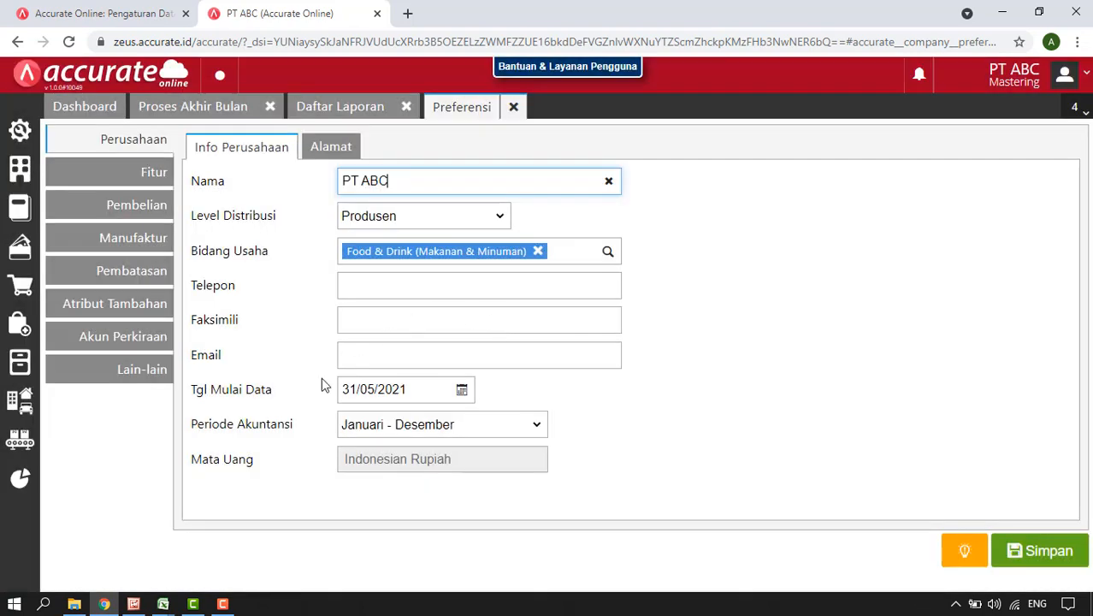
{"action": "left_click", "coordinate": [137, 240]}
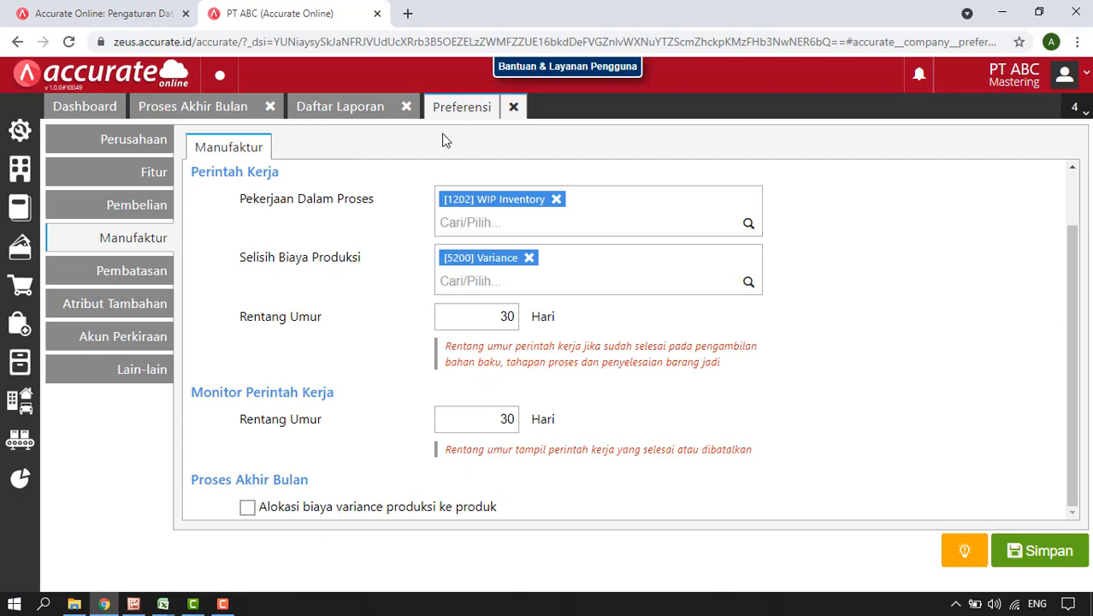
Return to the Laba/Rugi (Standar) report and review the cost of sales, operating expenses and net profit
{"action": "left_click", "coordinate": [360, 112]}
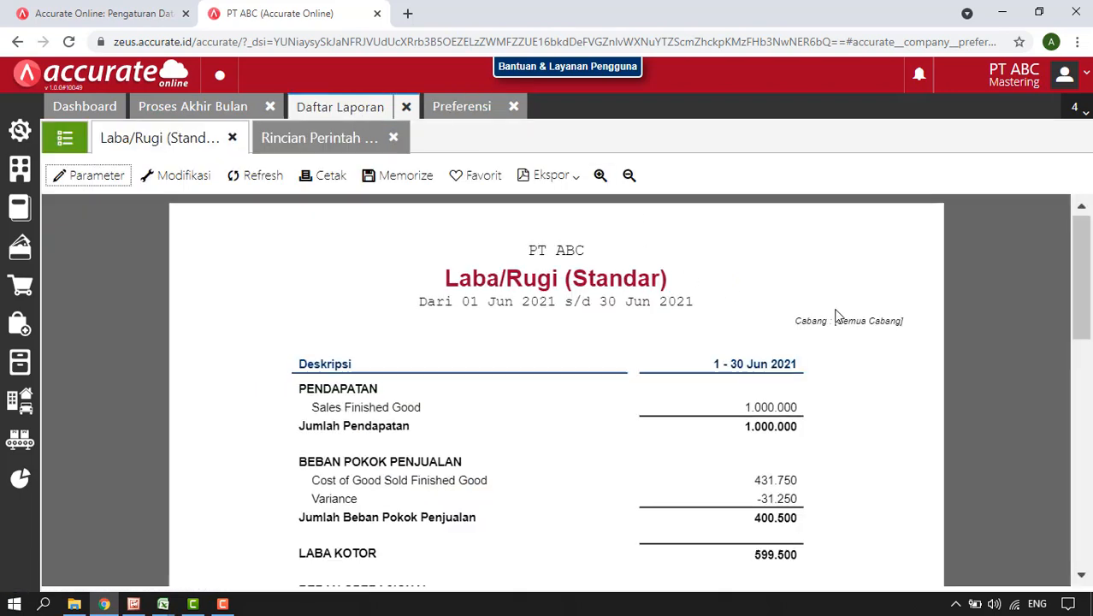
{"action": "scroll", "coordinate": [837, 316], "scroll_direction": "down", "scroll_amount": 2}
{"action": "scroll", "coordinate": [837, 317], "scroll_direction": "down", "scroll_amount": 3}
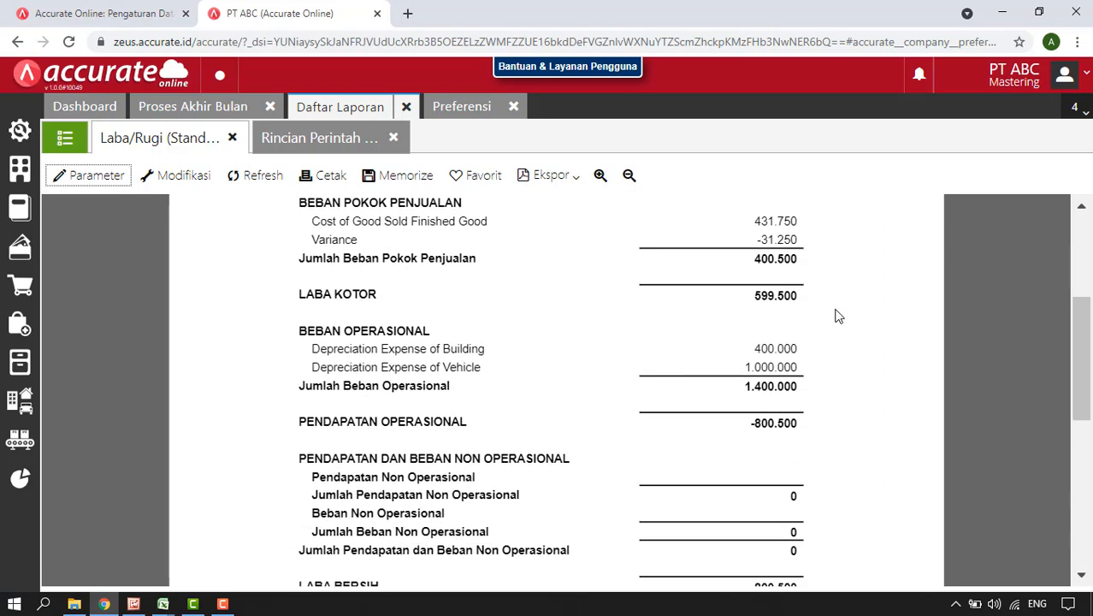
{"action": "scroll", "coordinate": [835, 320], "scroll_direction": "up", "scroll_amount": 2}
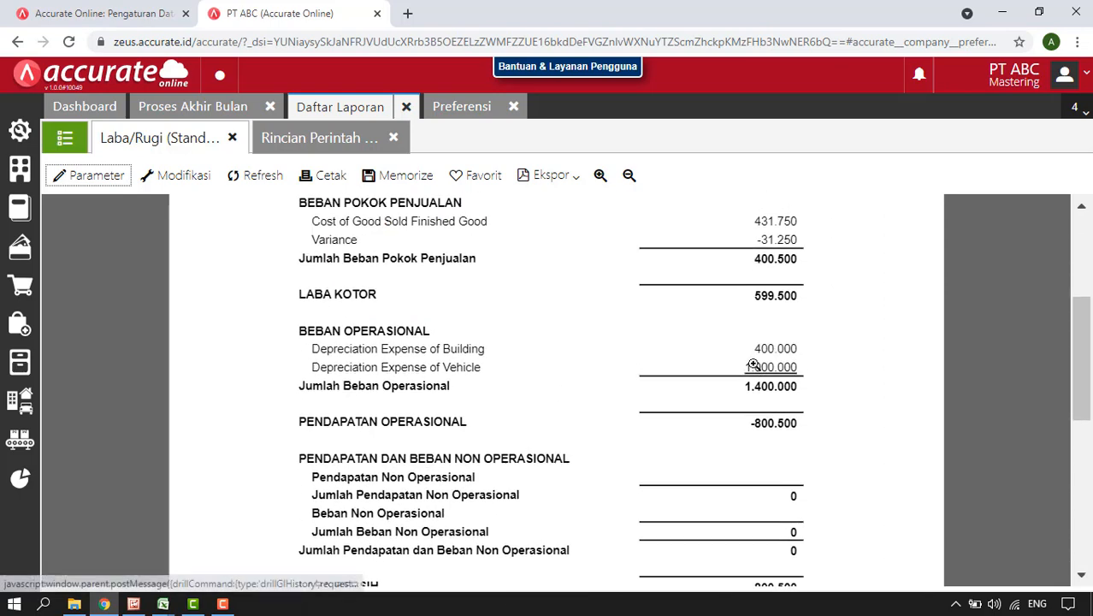
{"action": "scroll", "coordinate": [757, 372], "scroll_direction": "down", "scroll_amount": 2}
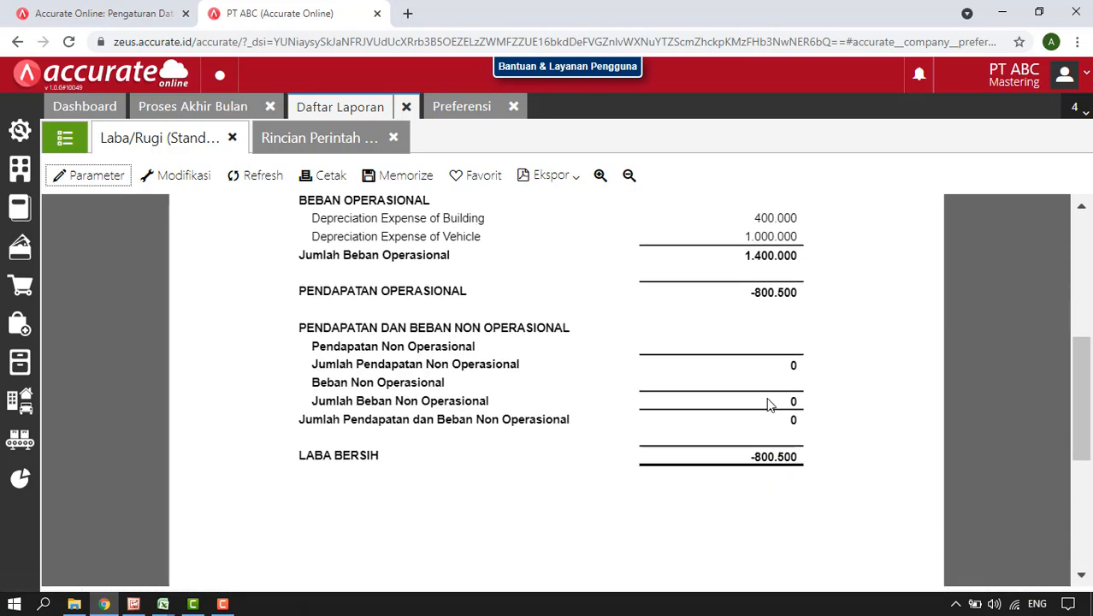
{"action": "scroll", "coordinate": [768, 402], "scroll_direction": "up", "scroll_amount": 2}
Display the Harga Pokok Produksi report for Juni 2021 from the Manufaktur category, enlarge it and review its cost lines
{"action": "left_click", "coordinate": [64, 140]}
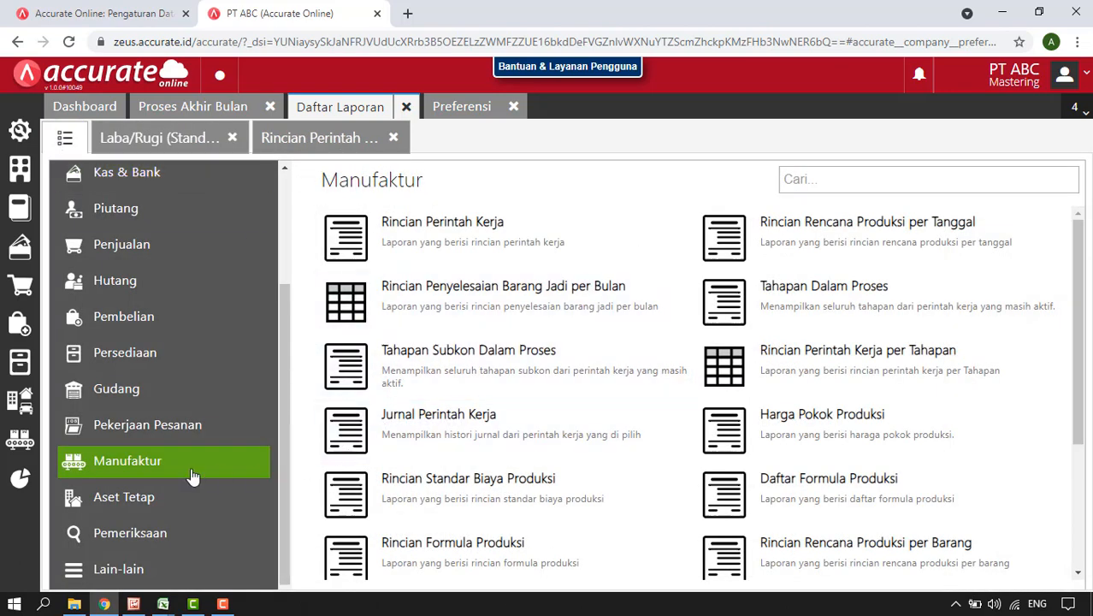
{"action": "left_click", "coordinate": [846, 424]}
{"action": "left_click", "coordinate": [718, 450]}
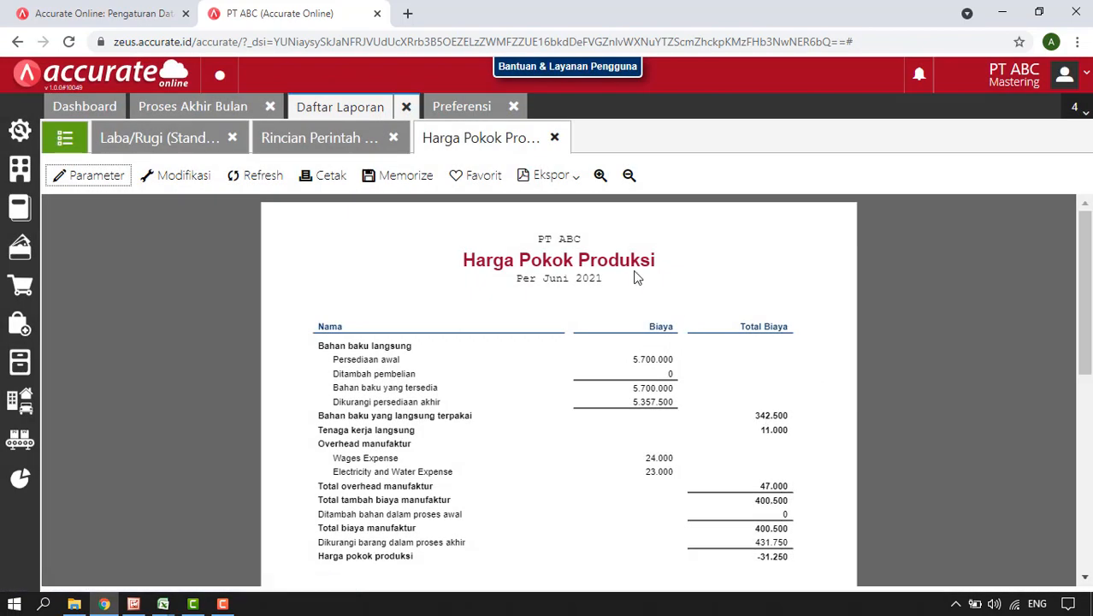
{"action": "left_click", "coordinate": [600, 175]}
{"action": "scroll", "coordinate": [788, 414], "scroll_direction": "down", "scroll_amount": 2}
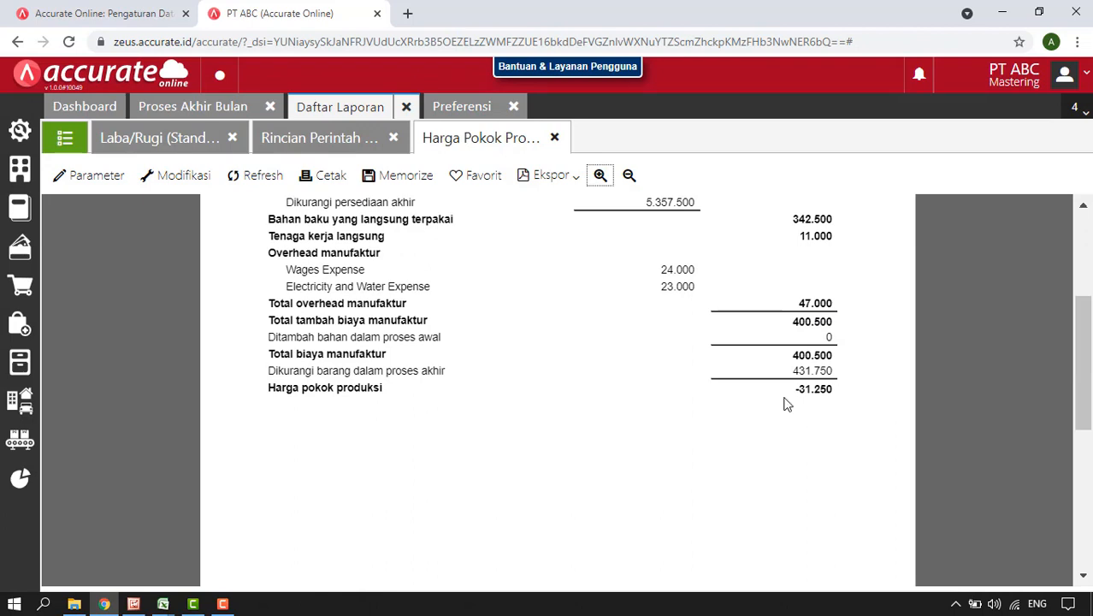
{"action": "scroll", "coordinate": [852, 414], "scroll_direction": "up", "scroll_amount": 2}
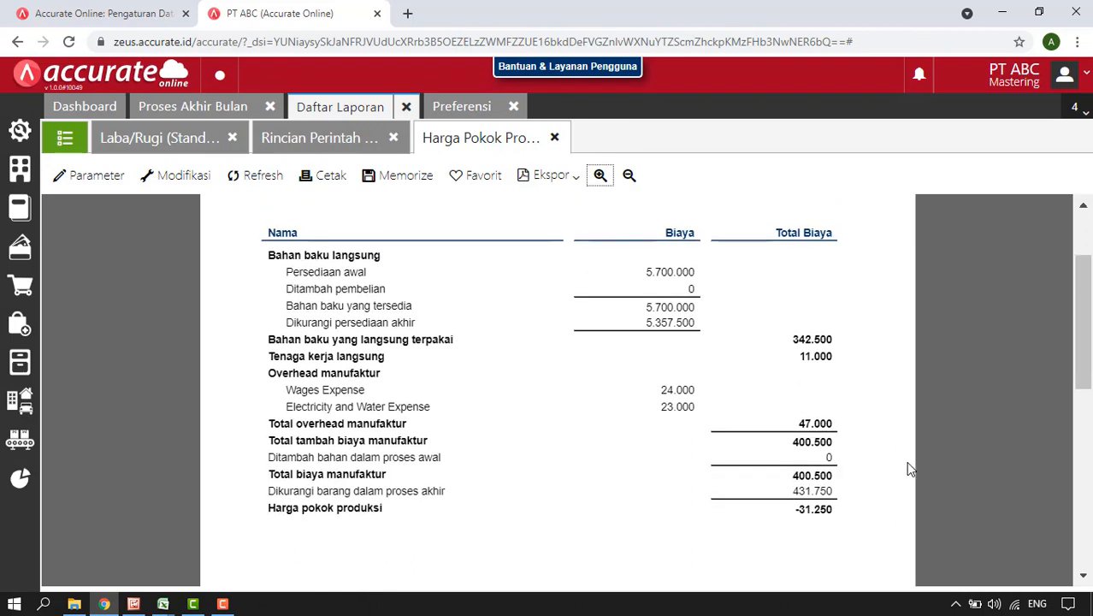
{"action": "scroll", "coordinate": [905, 461], "scroll_direction": "up", "scroll_amount": 2}
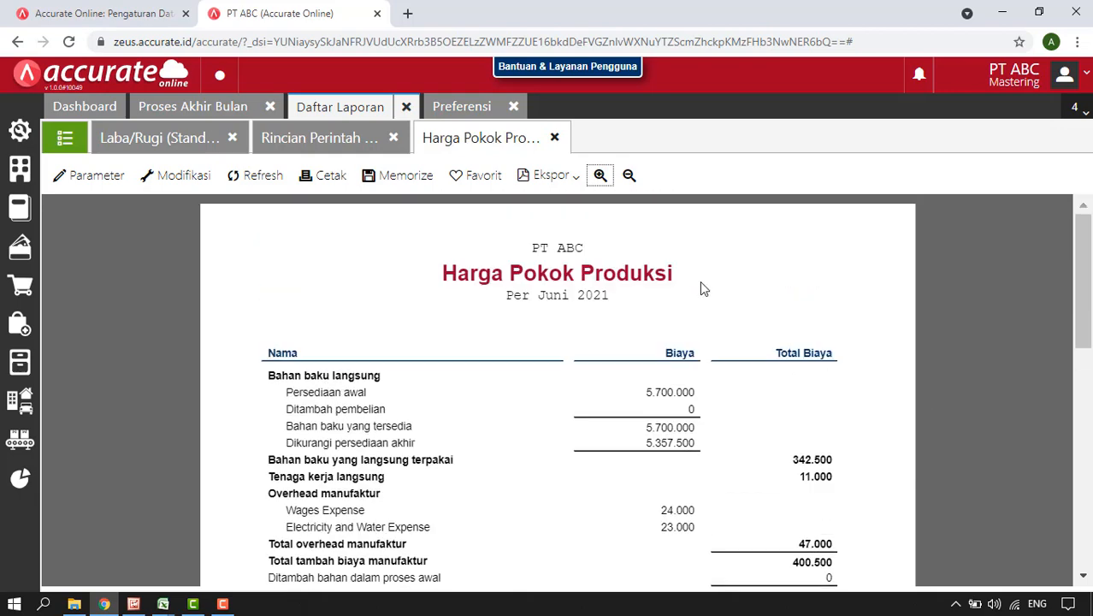
Enable "Alokasi biaya variance produksi ke produk" under Proses Akhir Bulan in the Manufaktur preferences and save
{"action": "left_click", "coordinate": [462, 108]}
{"action": "scroll", "coordinate": [640, 291], "scroll_direction": "down", "scroll_amount": 1}
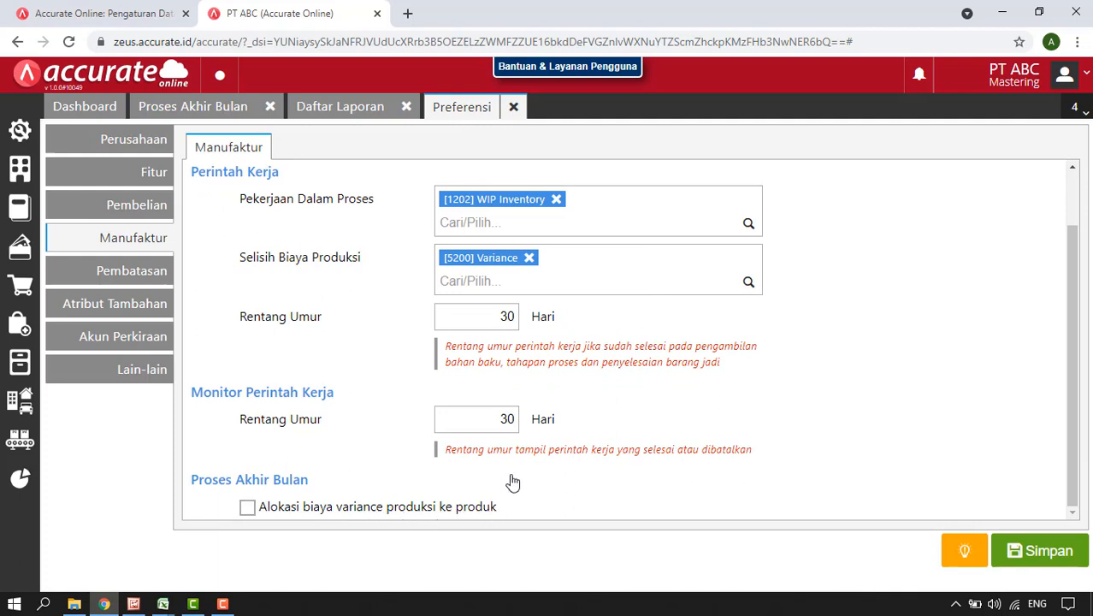
{"action": "left_click", "coordinate": [248, 509]}
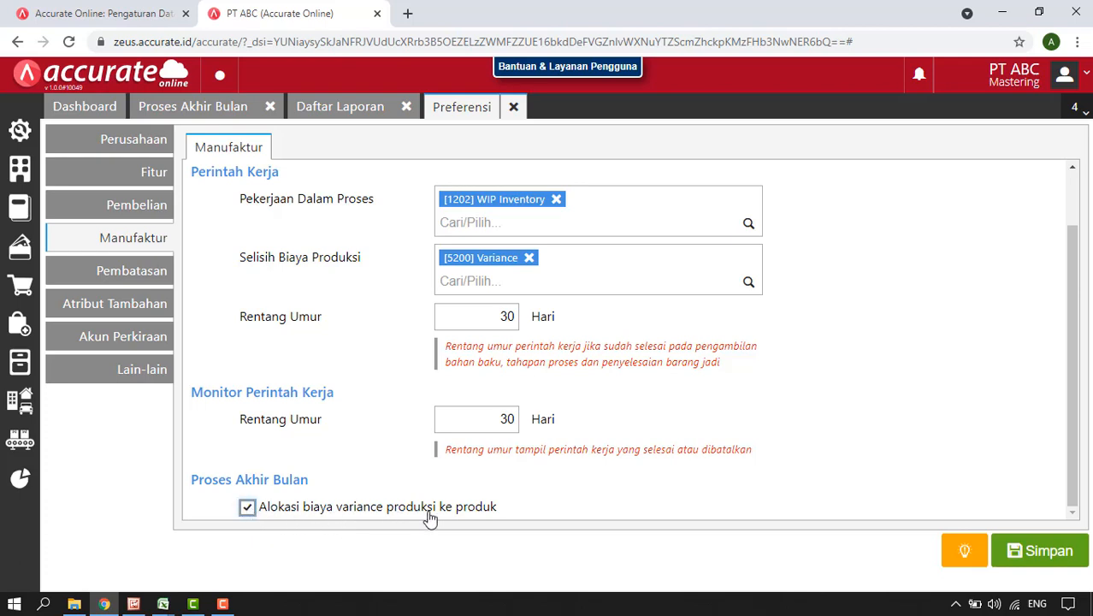
{"action": "left_click", "coordinate": [1061, 560]}
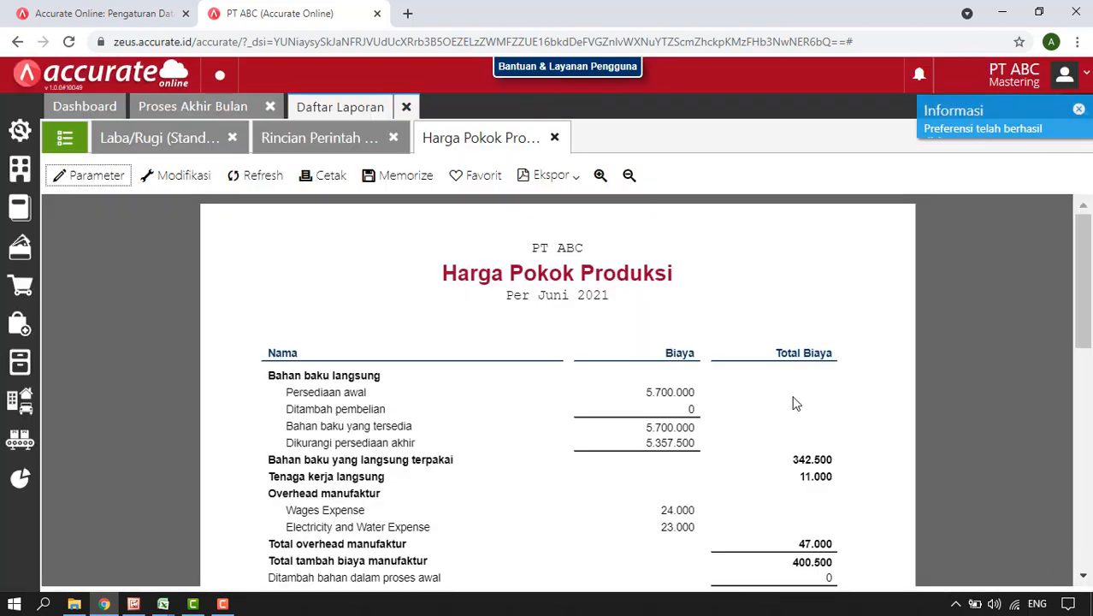
Review the Harga Pokok Produksi report again, then the cost of goods sold and variance in the Laba/Rugi report
{"action": "scroll", "coordinate": [793, 403], "scroll_direction": "down", "scroll_amount": 2}
{"action": "scroll", "coordinate": [793, 402], "scroll_direction": "up", "scroll_amount": 2}
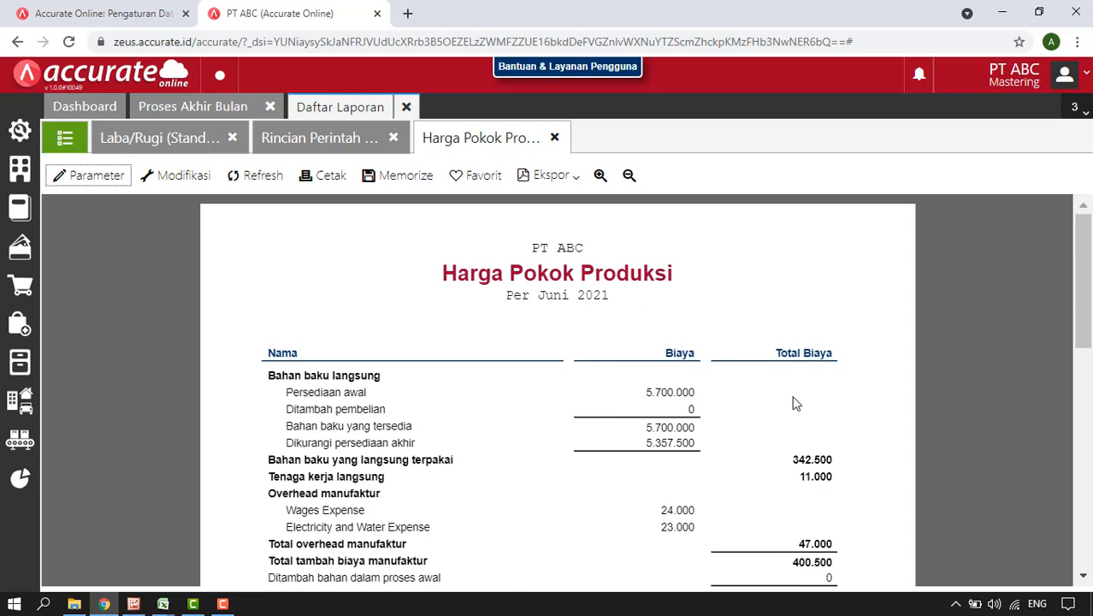
{"action": "left_click", "coordinate": [322, 147]}
{"action": "left_click", "coordinate": [200, 148]}
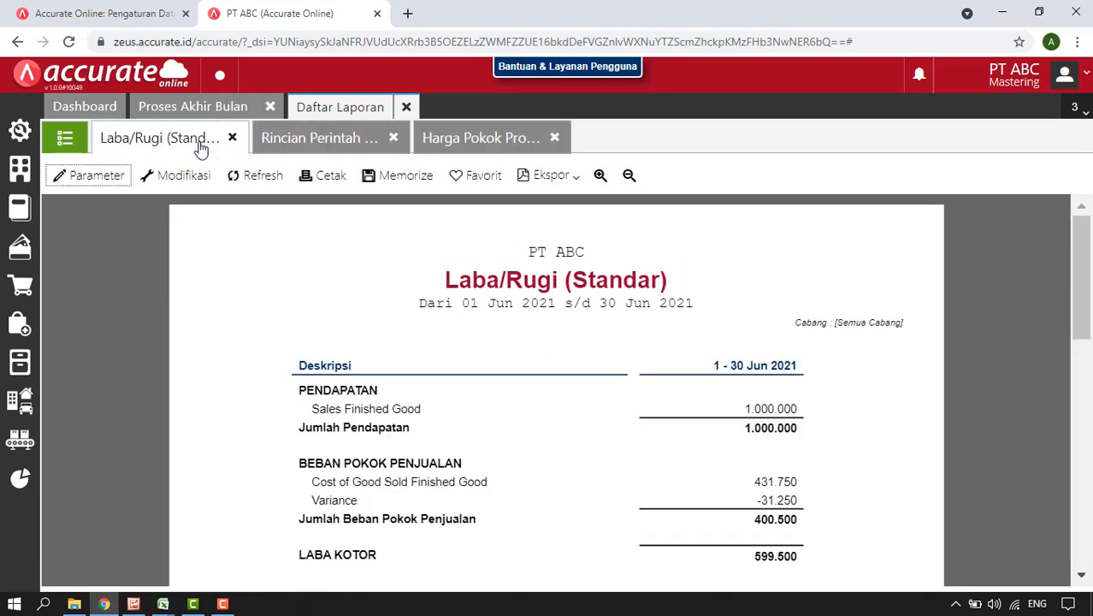
{"action": "scroll", "coordinate": [851, 387], "scroll_direction": "down", "scroll_amount": 2}
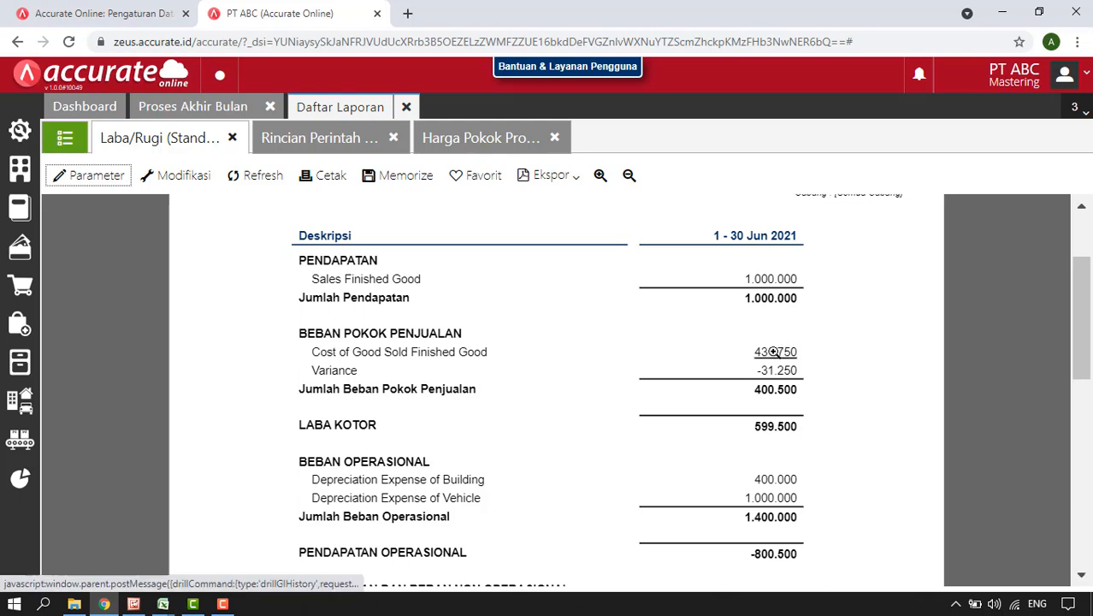
Delete the existing Juni 2021 record from Proses Akhir Bulan
{"action": "left_click", "coordinate": [19, 170]}
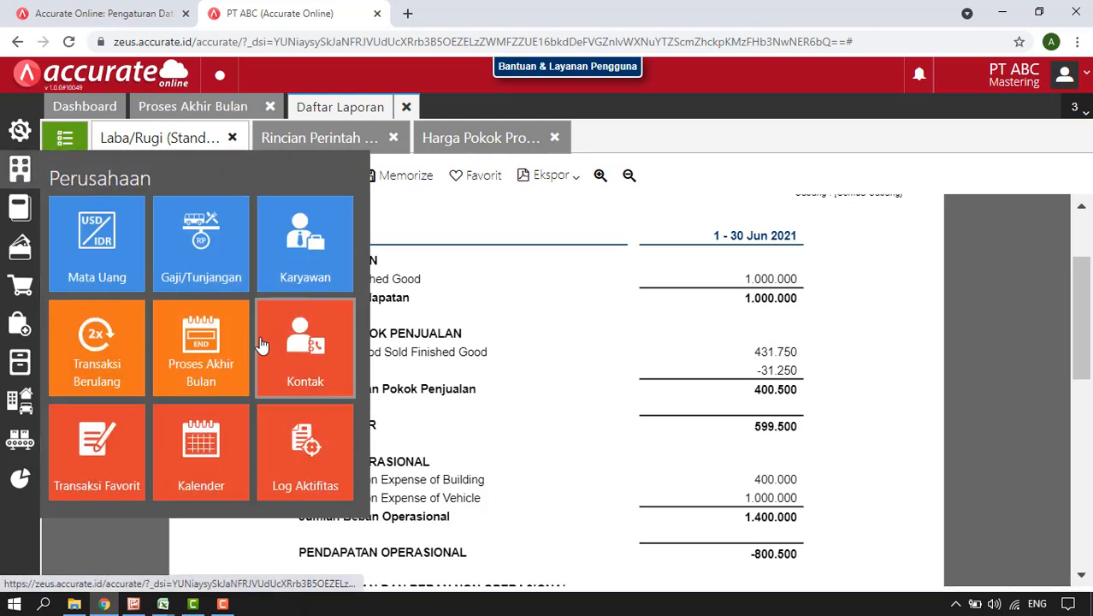
{"action": "left_click", "coordinate": [224, 366]}
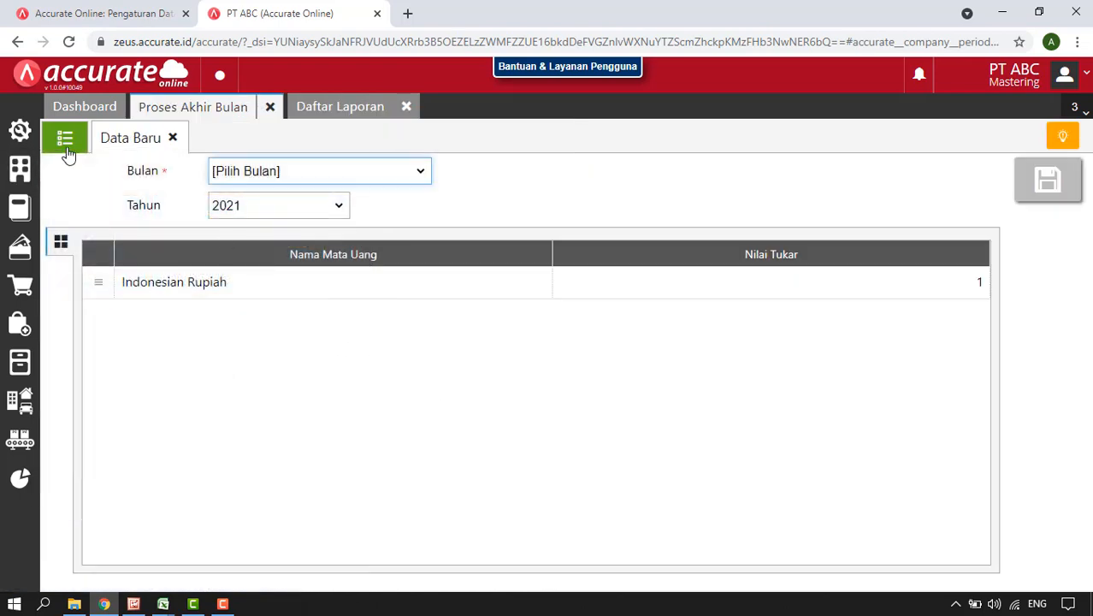
{"action": "left_click", "coordinate": [65, 138]}
{"action": "left_click", "coordinate": [203, 286]}
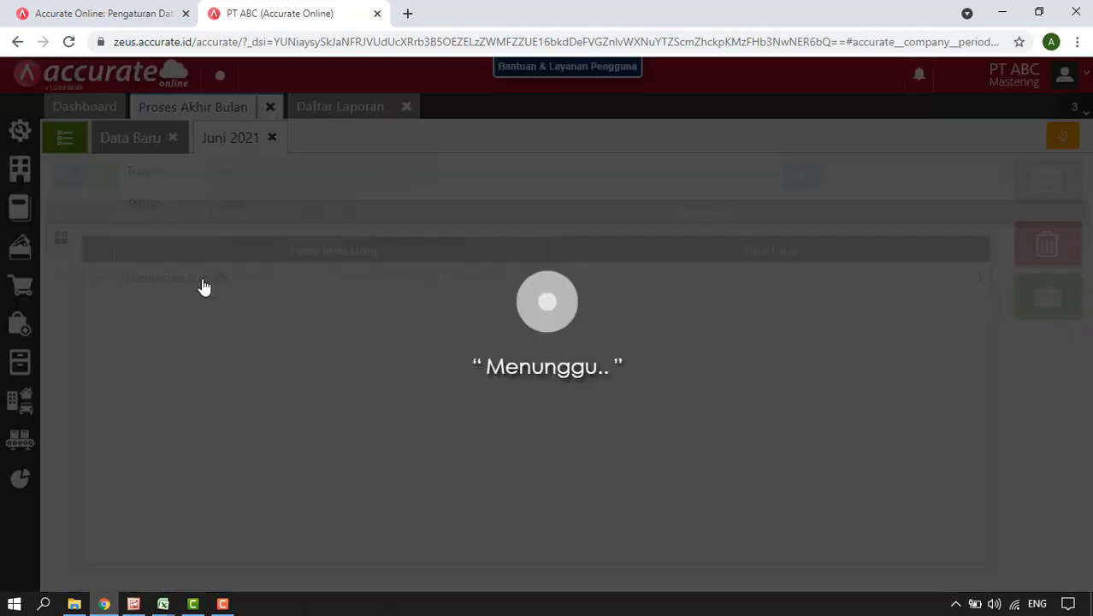
{"action": "left_click", "coordinate": [1047, 245]}
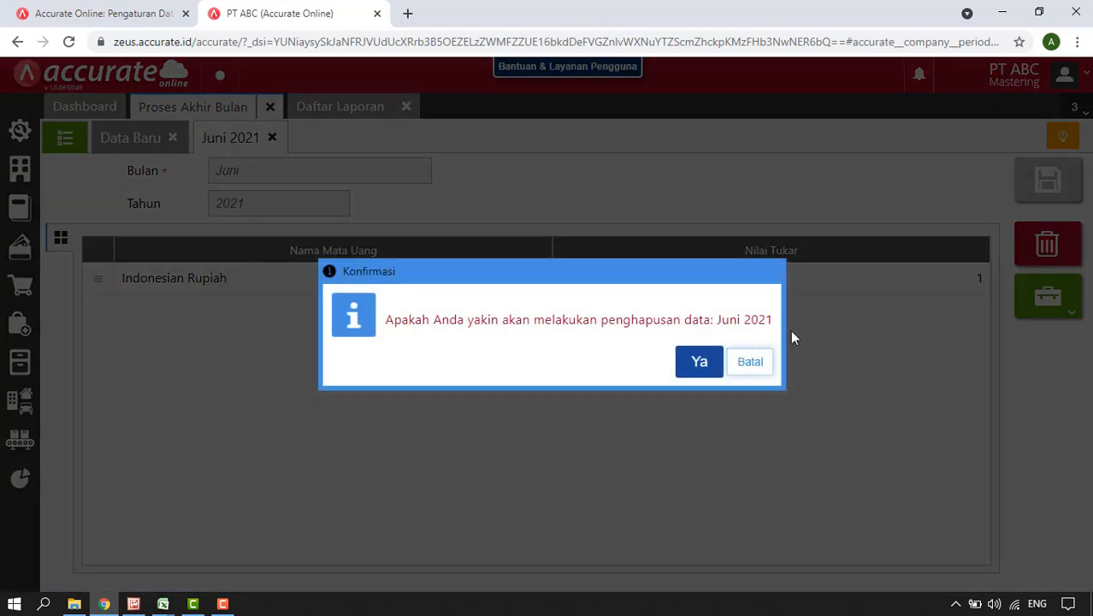
{"action": "left_click", "coordinate": [684, 366]}
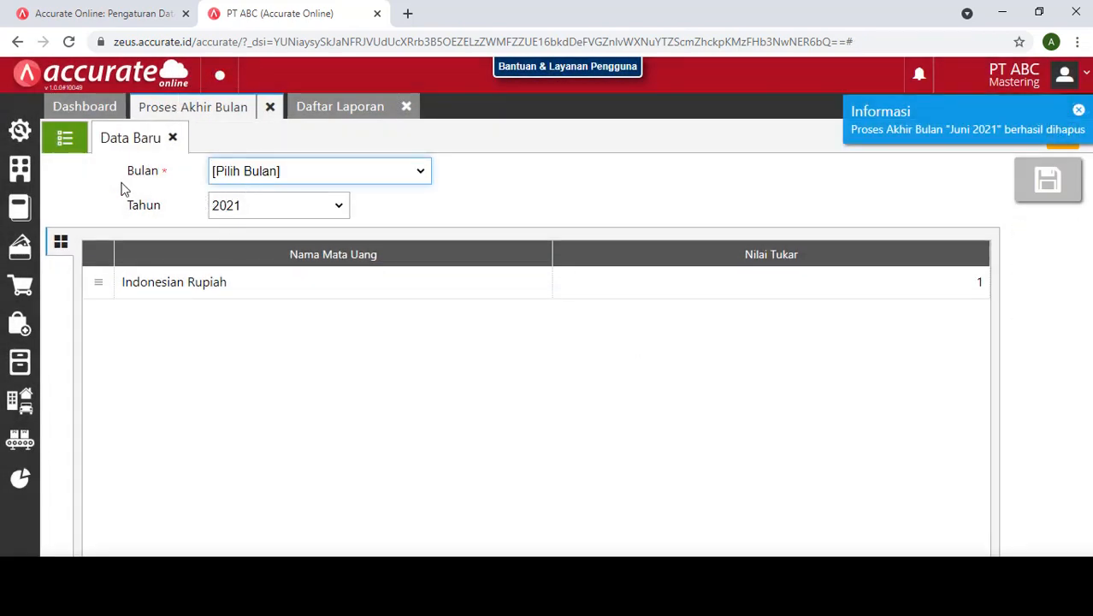
Check the "Alokasi biaya variance produksi ke produk" option under Proses Akhir Bulan in the Manufaktur preferences
{"action": "left_click", "coordinate": [20, 130]}
{"action": "left_click", "coordinate": [97, 213]}
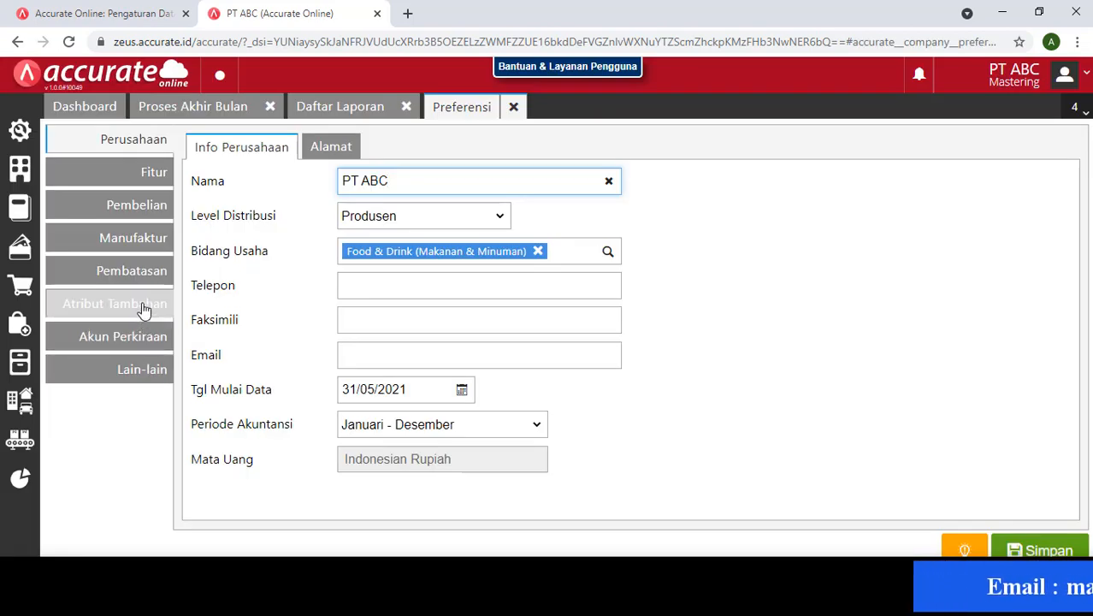
{"action": "left_click", "coordinate": [136, 240]}
{"action": "scroll", "coordinate": [604, 483], "scroll_direction": "down", "scroll_amount": 2}
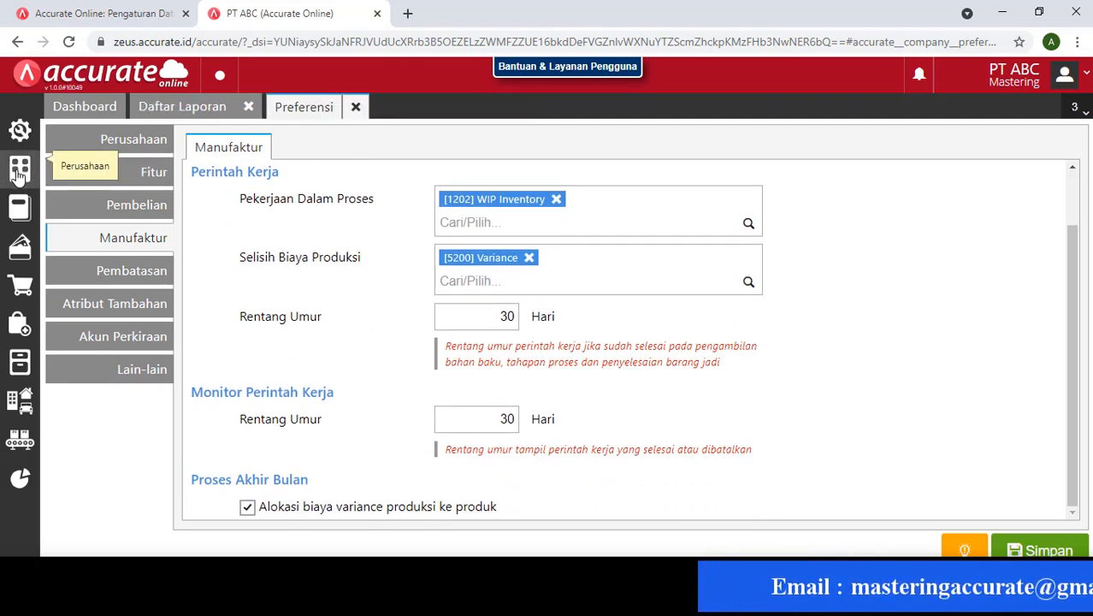
Run Proses Akhir Bulan for Juni 2021, save it and continue despite the month not having ended
{"action": "left_click", "coordinate": [19, 176]}
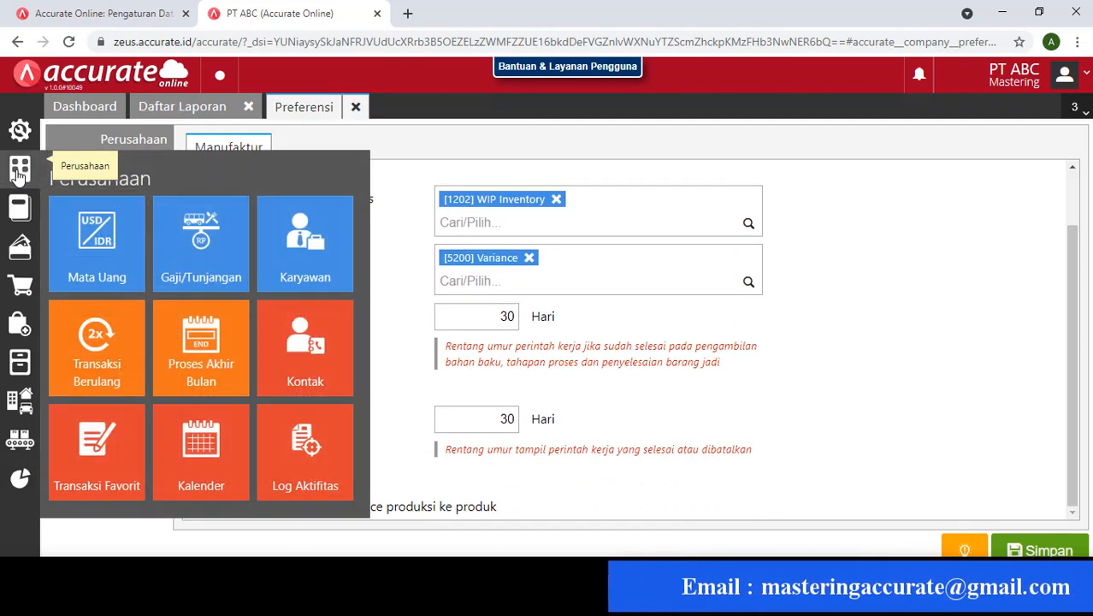
{"action": "left_click", "coordinate": [209, 358]}
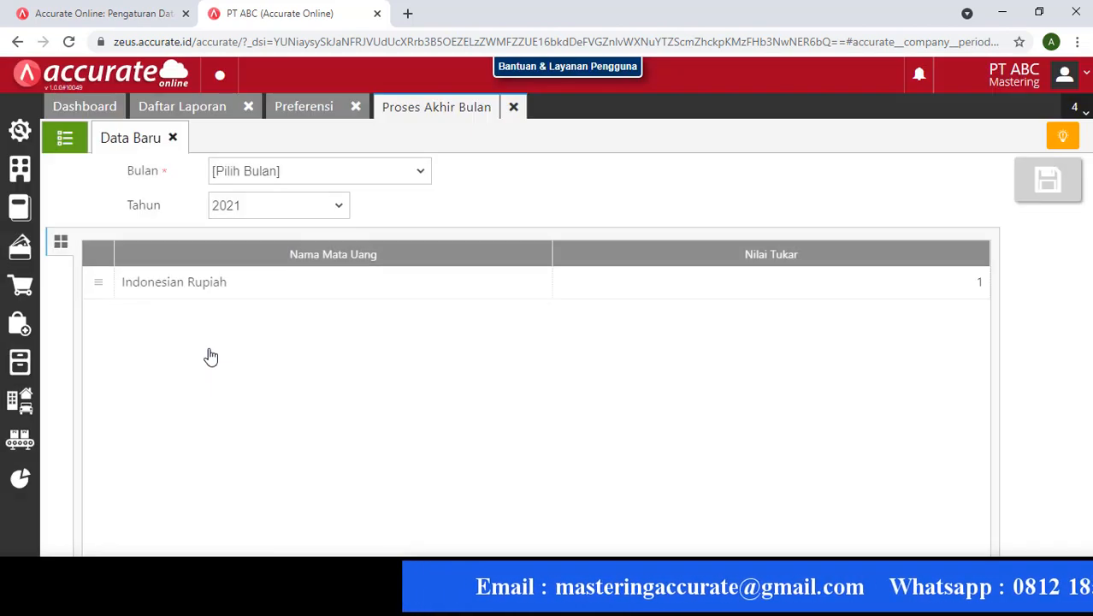
{"action": "left_click", "coordinate": [274, 173]}
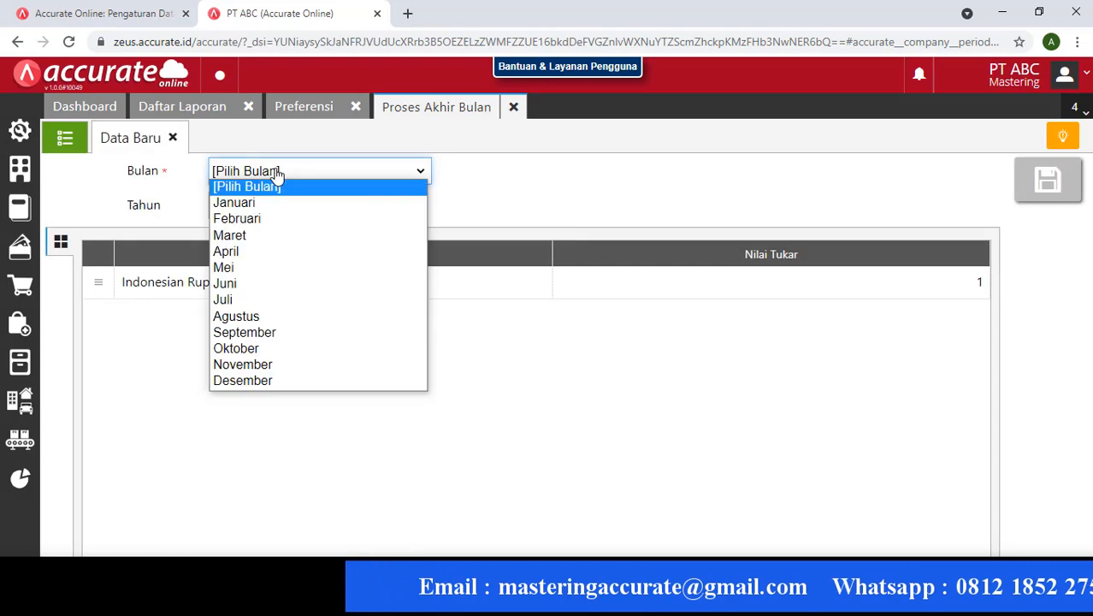
{"action": "left_click", "coordinate": [246, 285]}
{"action": "left_click", "coordinate": [1056, 187]}
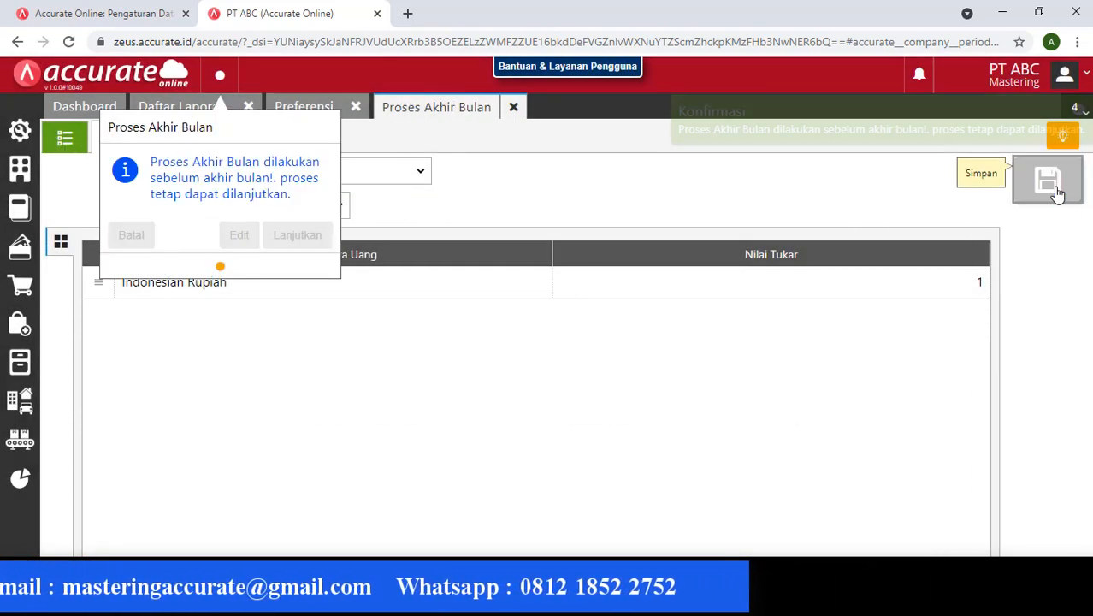
{"action": "left_click", "coordinate": [296, 235]}
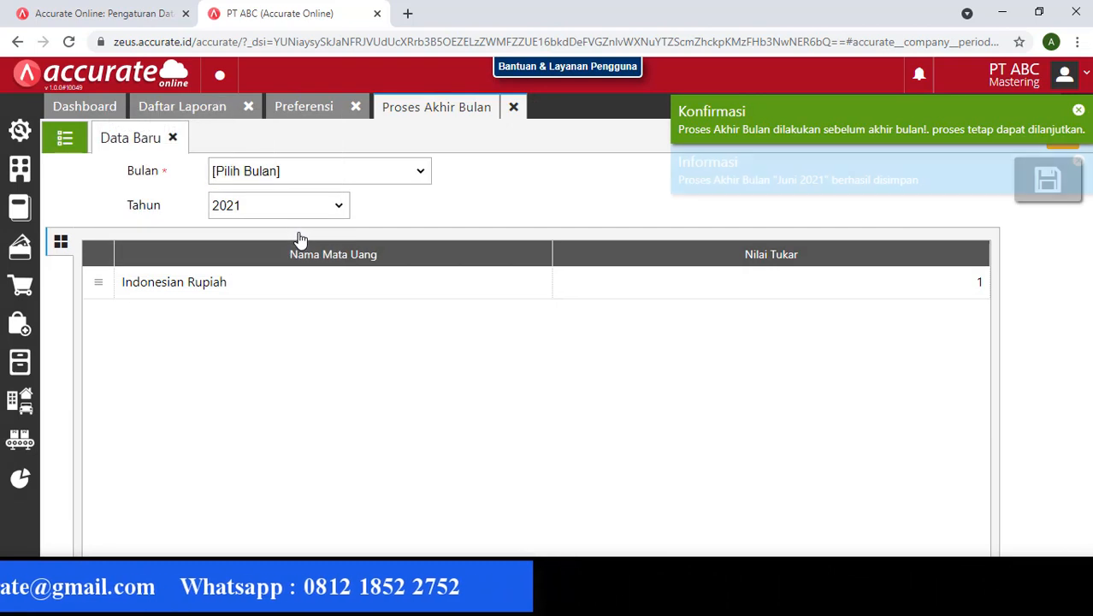
Refresh the Laba/Rugi (Standar) report and review the cost of goods sold under Beban Pokok Penjualan
{"action": "left_click", "coordinate": [190, 109]}
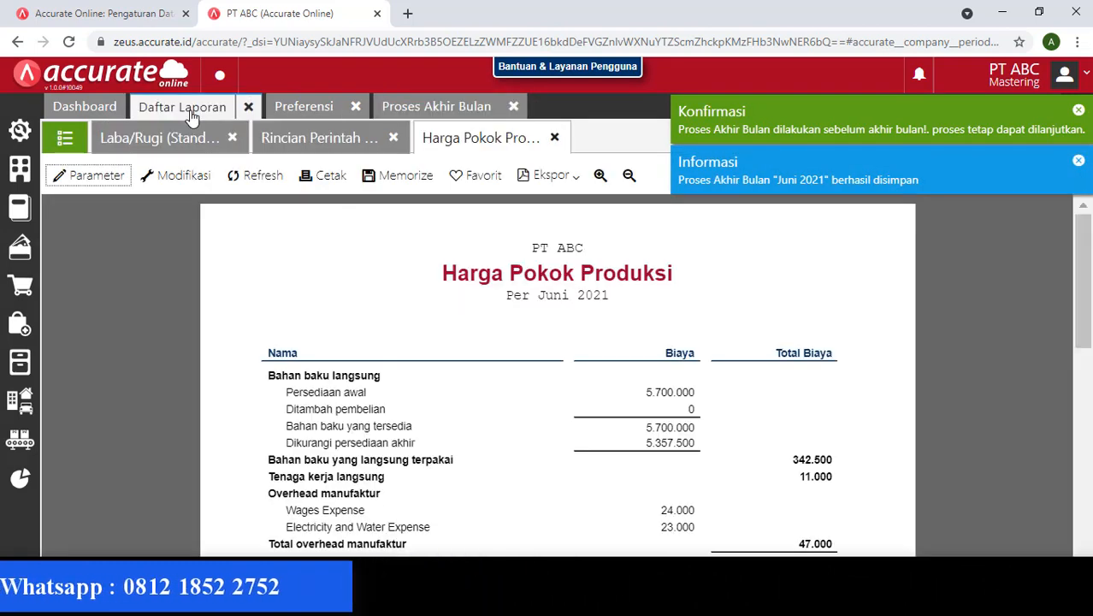
{"action": "left_click", "coordinate": [175, 139]}
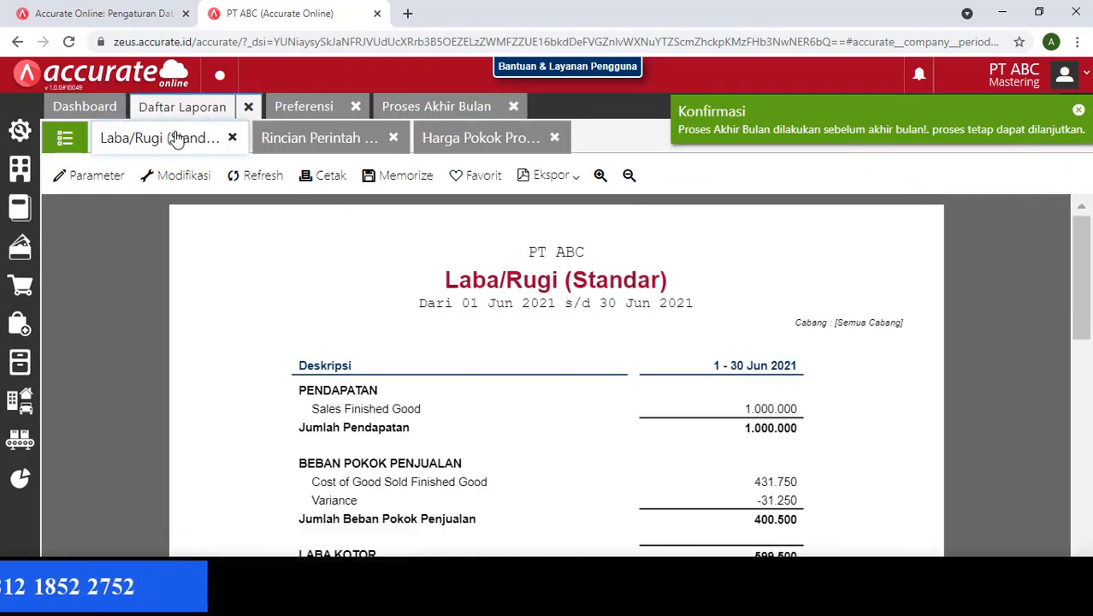
{"action": "left_click", "coordinate": [261, 178]}
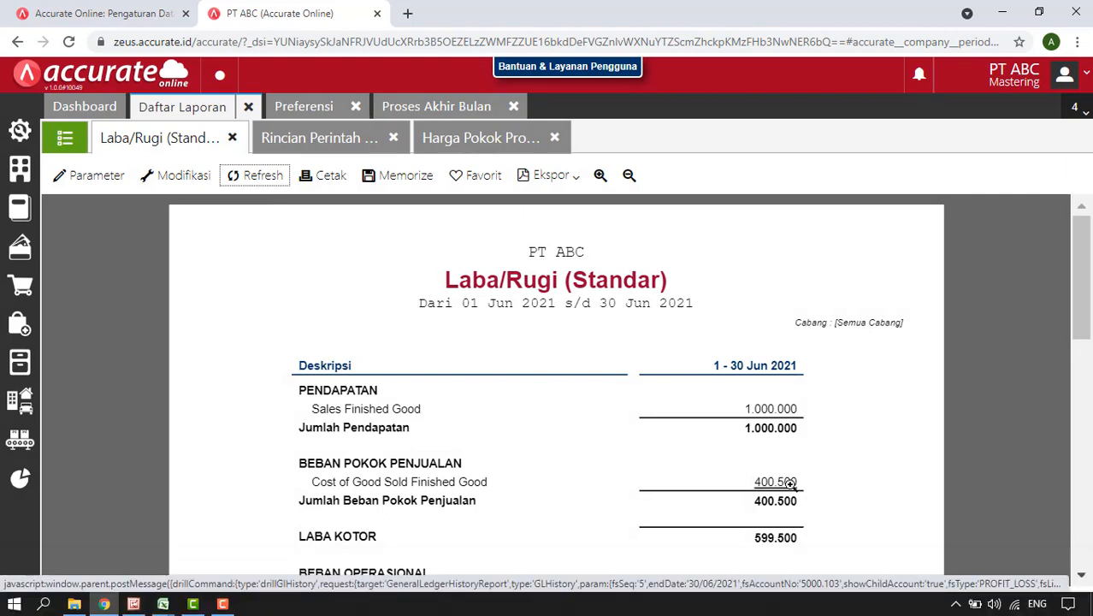
Refresh the Rincian Perintah Kerja report and review the actual costs and variances down to the main product Roti
{"action": "left_click", "coordinate": [318, 138]}
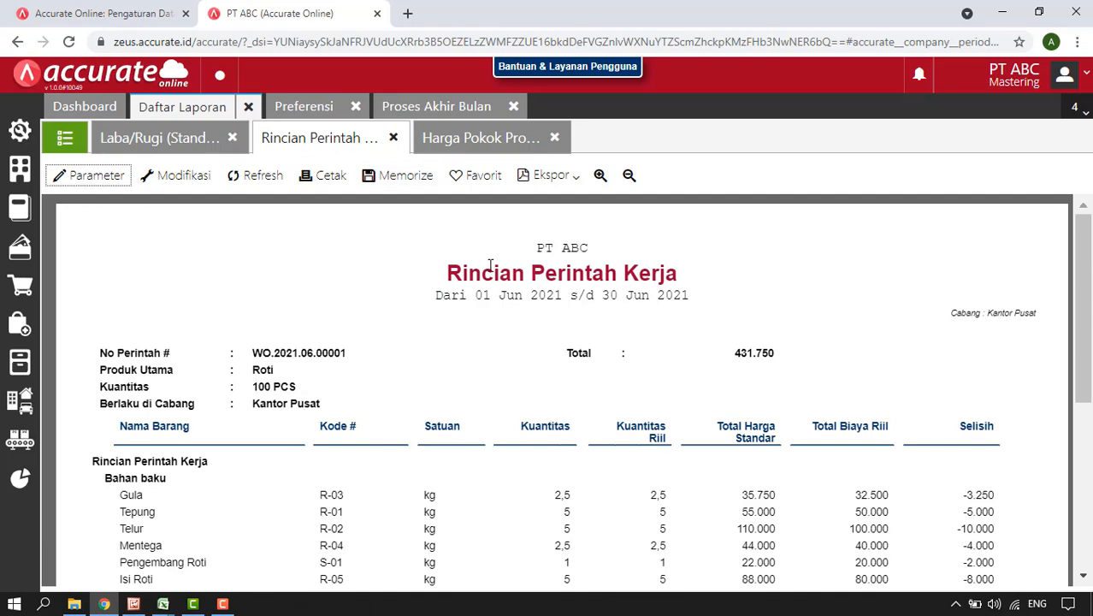
{"action": "left_click", "coordinate": [254, 175]}
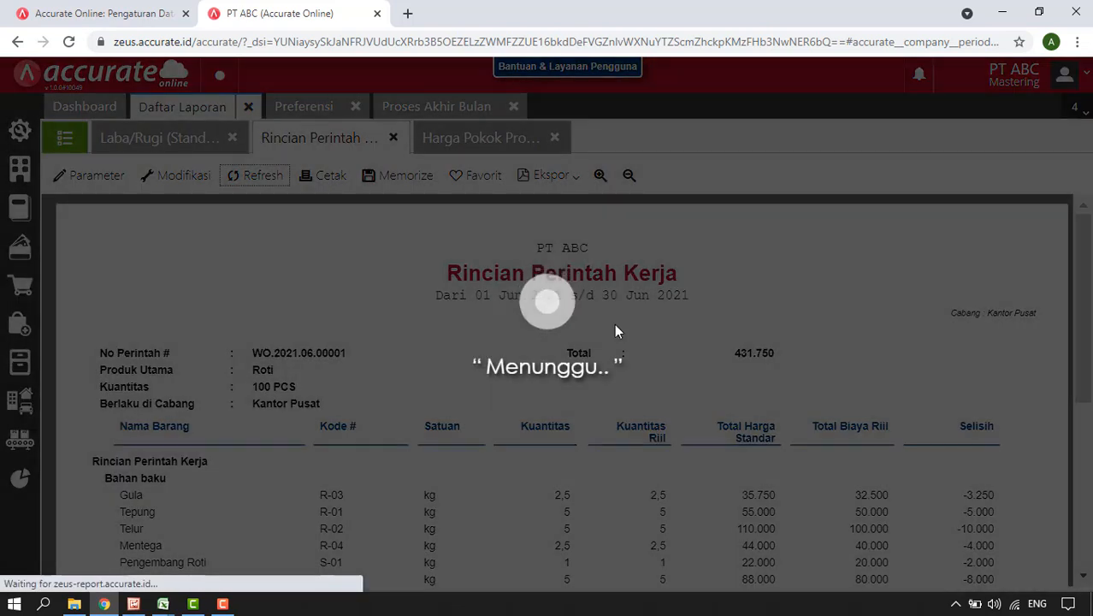
{"action": "scroll", "coordinate": [836, 410], "scroll_direction": "down", "scroll_amount": 1}
{"action": "scroll", "coordinate": [838, 412], "scroll_direction": "down", "scroll_amount": 3}
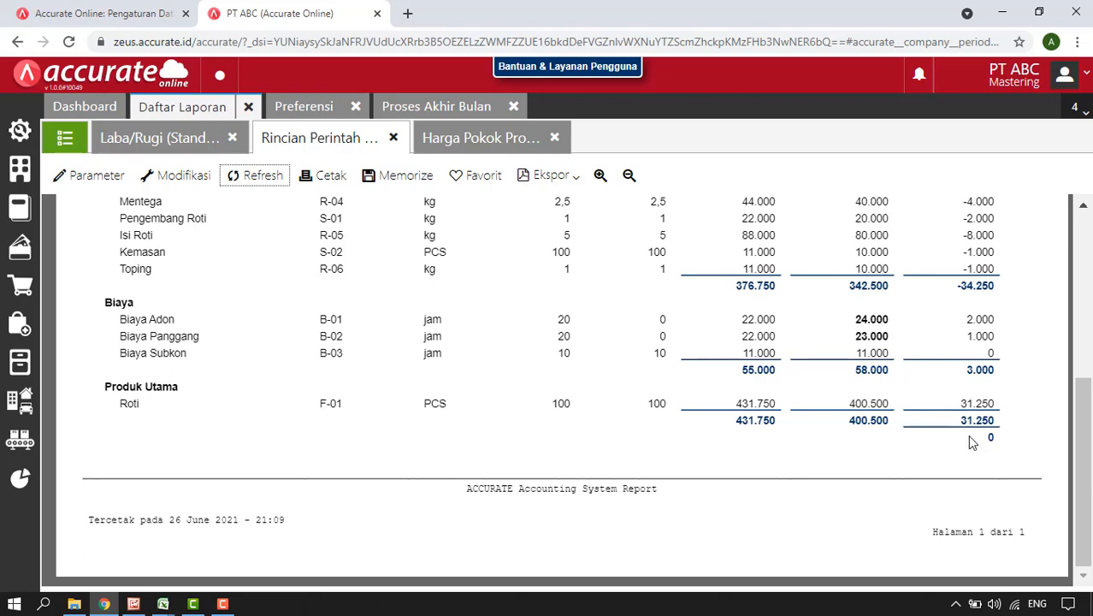
Refresh the Harga Pokok Produksi report for Juni 2021 and review its material, labour, overhead and production cost lines
{"action": "left_click", "coordinate": [489, 144]}
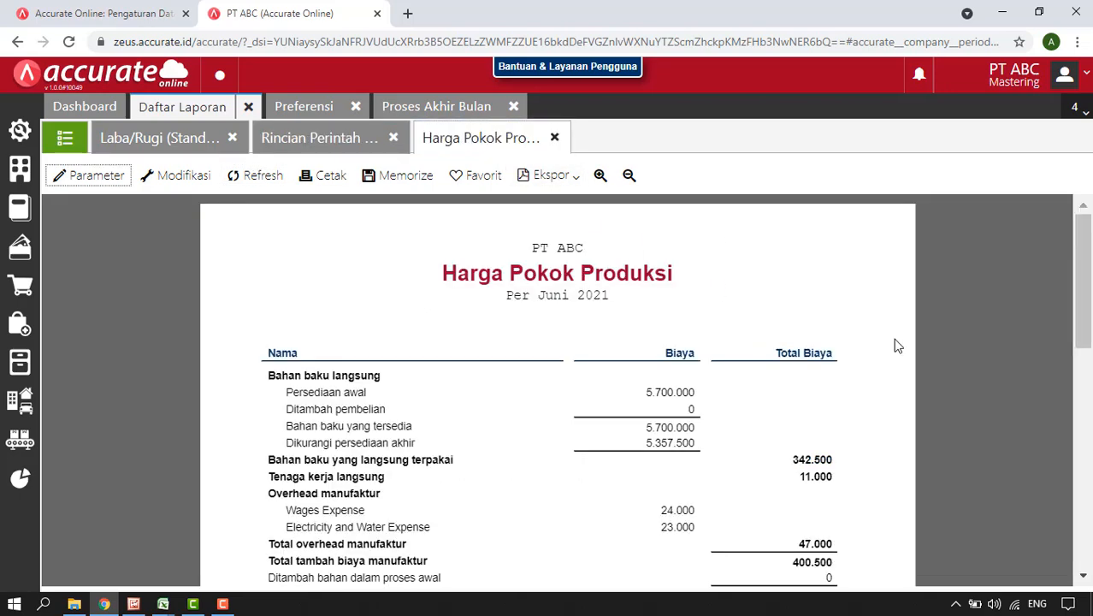
{"action": "scroll", "coordinate": [892, 338], "scroll_direction": "down", "scroll_amount": 3}
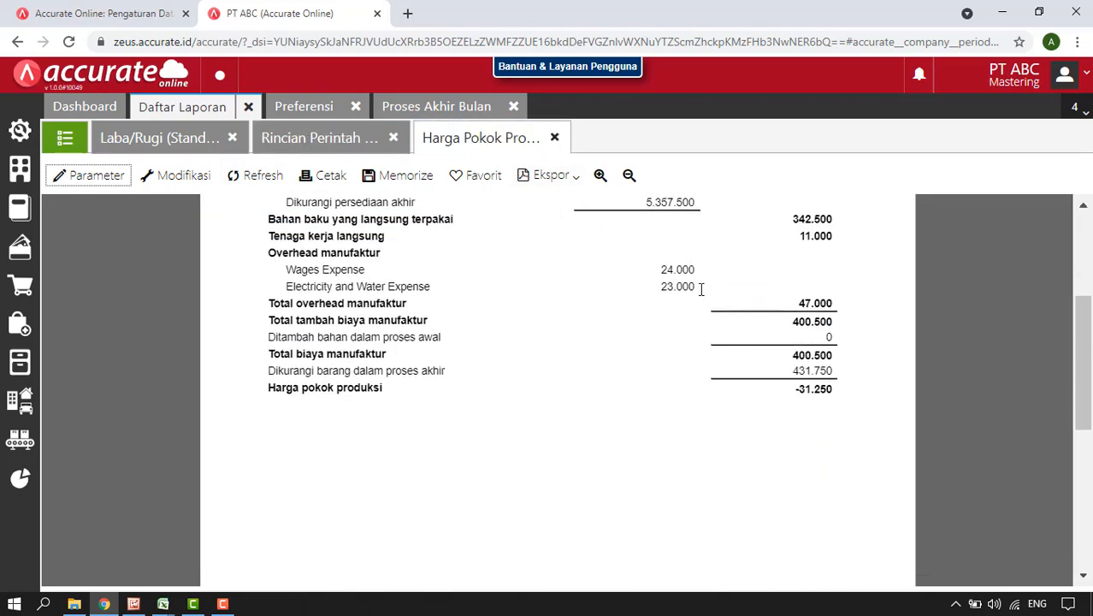
{"action": "left_click", "coordinate": [254, 175]}
{"action": "scroll", "coordinate": [996, 377], "scroll_direction": "down", "scroll_amount": 6}
{"action": "scroll", "coordinate": [996, 377], "scroll_direction": "up", "scroll_amount": 6}
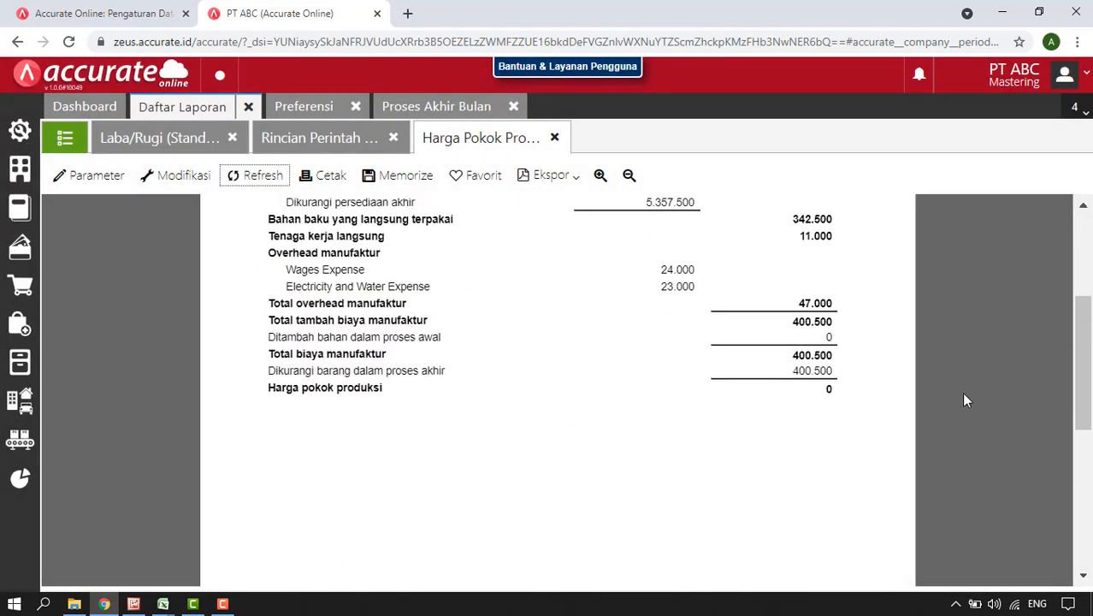
{"action": "scroll", "coordinate": [865, 465], "scroll_direction": "down", "scroll_amount": 1}
{"action": "scroll", "coordinate": [865, 470], "scroll_direction": "down", "scroll_amount": 1}
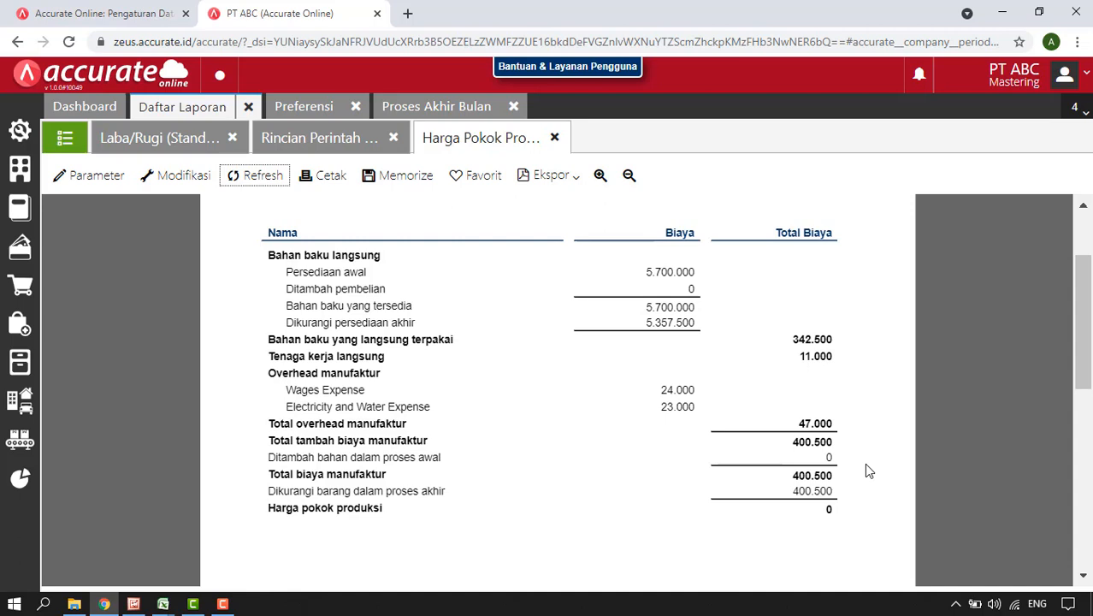
{"action": "scroll", "coordinate": [667, 441], "scroll_direction": "up", "scroll_amount": 2}
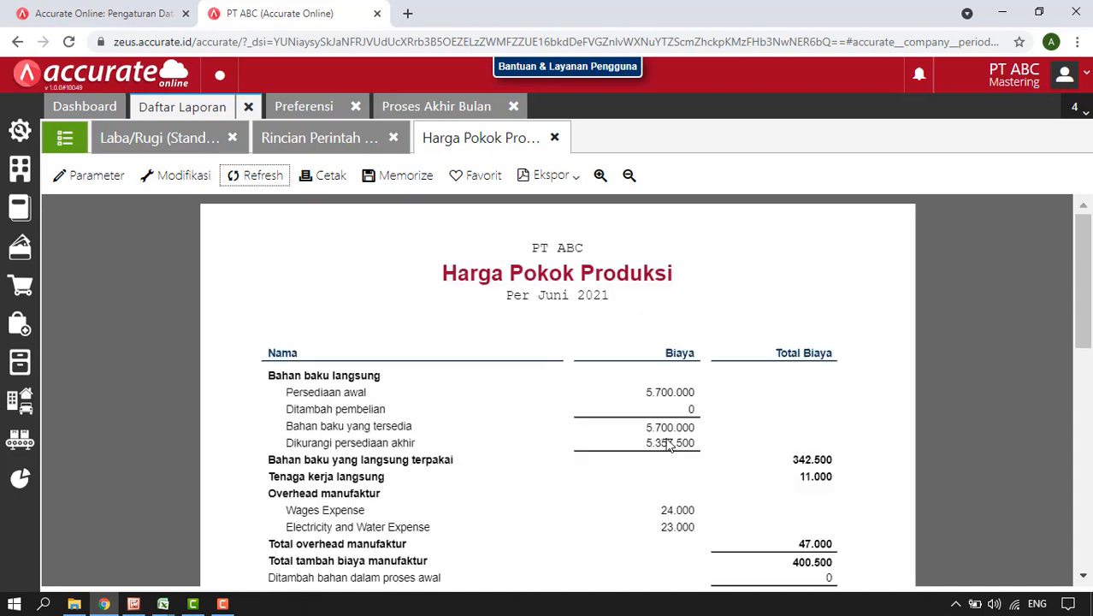